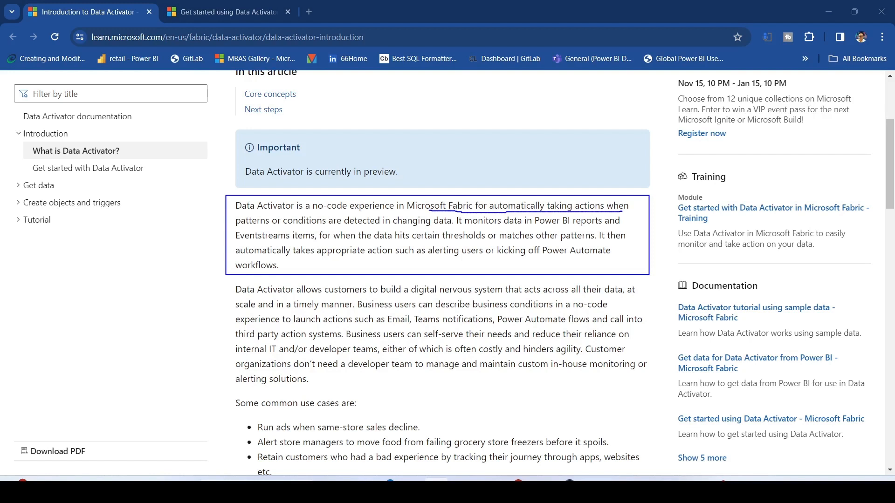
Read the opening paragraph defining Data Activator, covering the data it monitors, its thresholds and patterns, and the actions it takes
left_click_drag(257, 229, 454, 224)
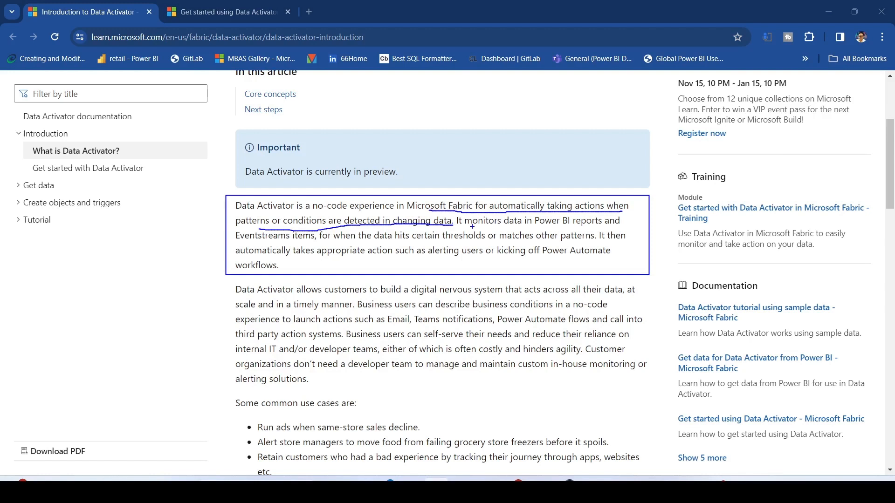
left_click_drag(472, 227, 594, 225)
left_click_drag(271, 242, 326, 241)
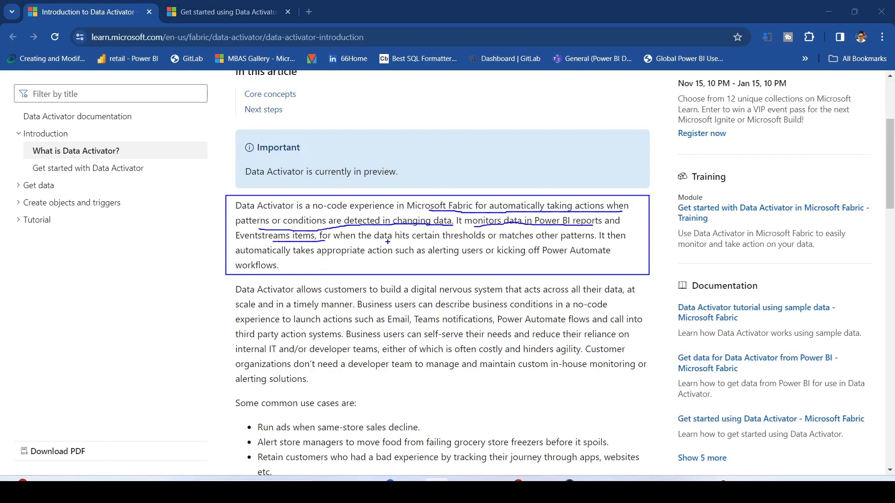
left_click_drag(389, 242, 592, 242)
left_click_drag(601, 241, 634, 242)
left_click_drag(257, 256, 585, 259)
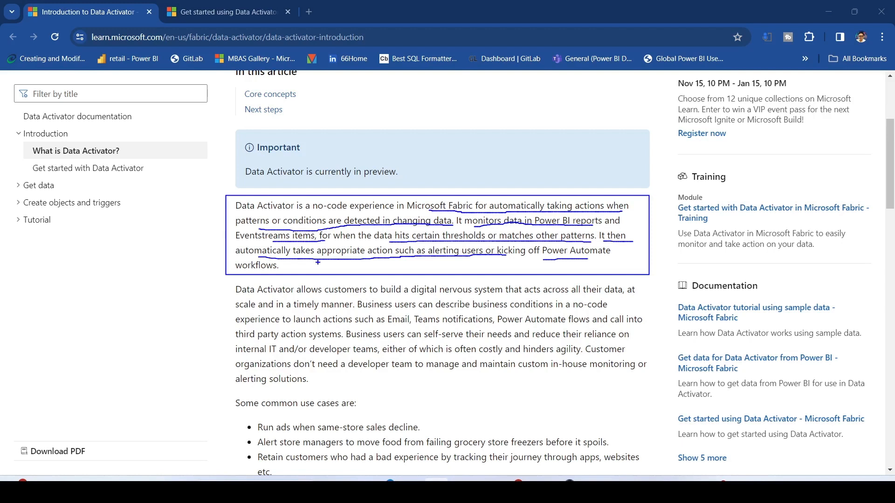
key("Escape")
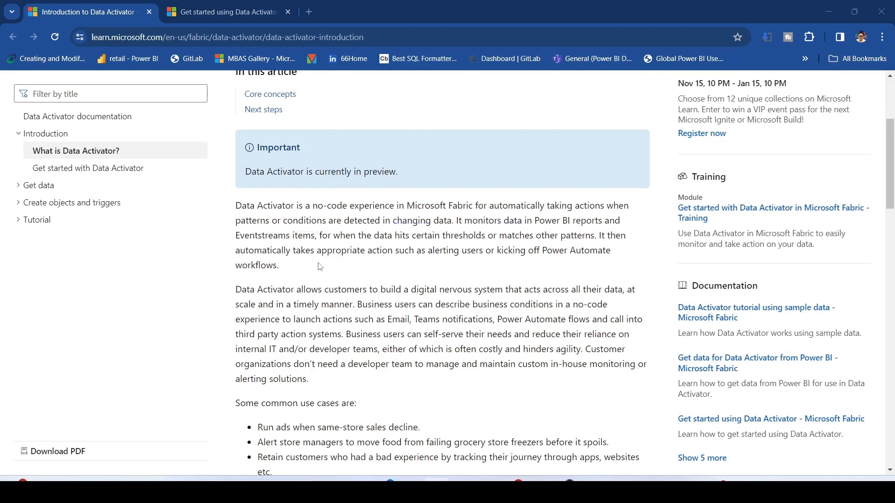
Read the paragraph on how business users describe conditions and launch email, Teams, Power Automate or third-party actions without developers
scroll(281, 241, "down", 1)
mouse_move(229, 224)
left_mouse_down()
mouse_move(310, 264)
mouse_move(649, 333)
left_mouse_up()
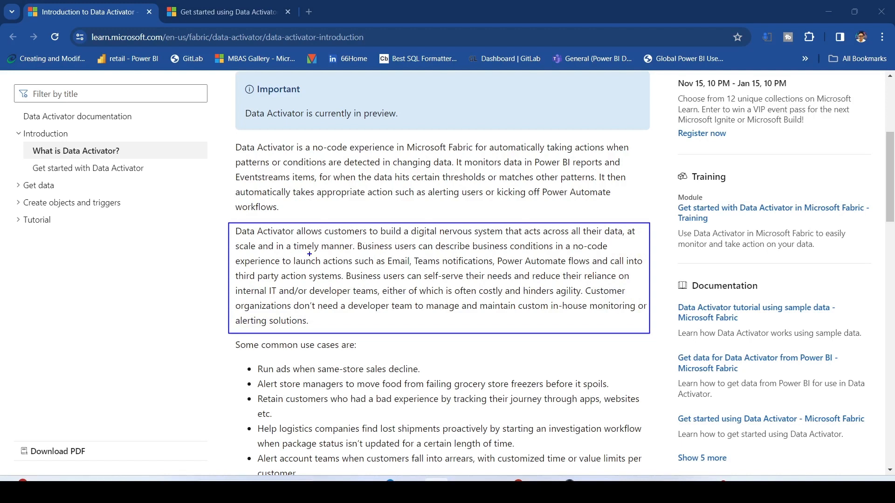
left_click_drag(405, 253, 568, 251)
left_click_drag(294, 268, 588, 269)
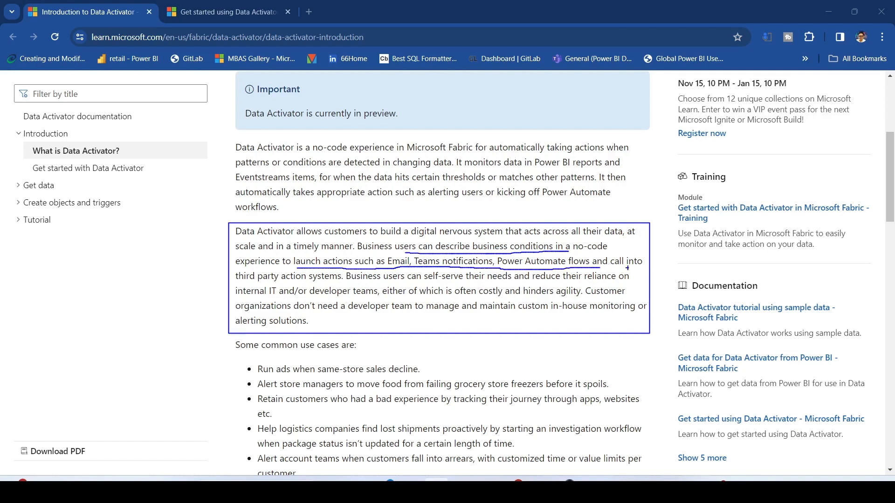
left_click_drag(247, 284, 347, 281)
left_click_drag(460, 281, 629, 281)
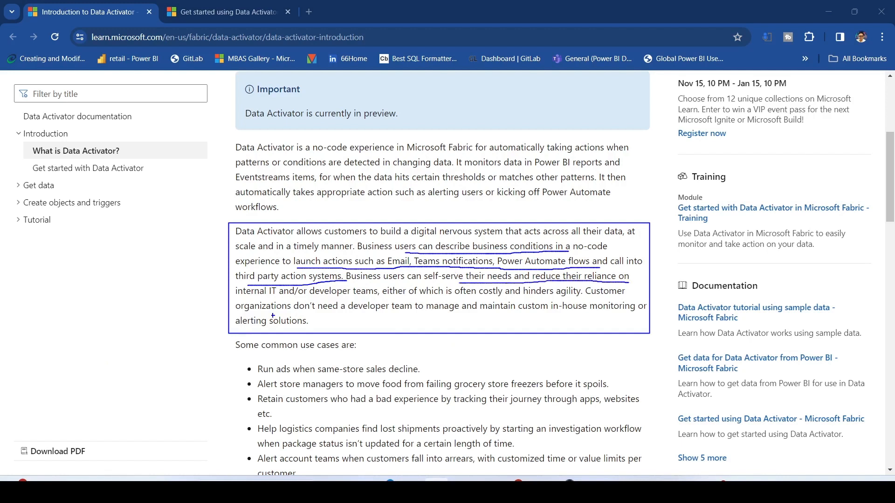
left_click_drag(240, 300, 544, 296)
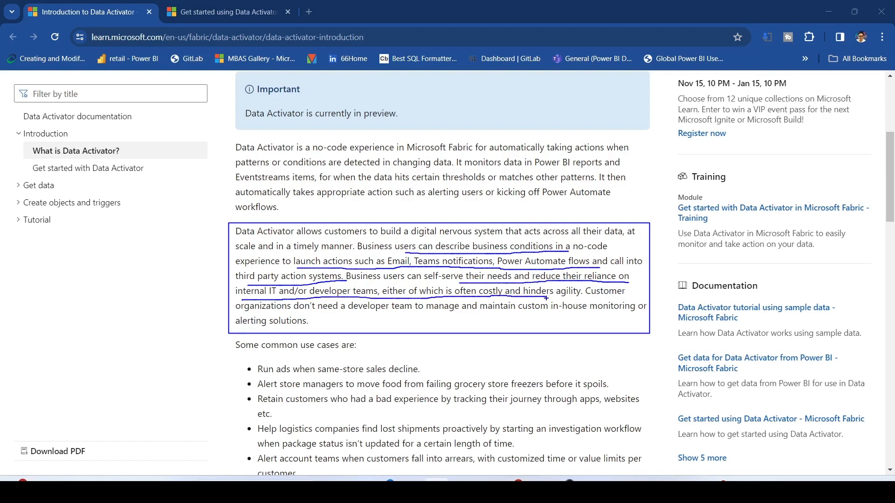
left_click_drag(336, 315, 505, 314)
key("Escape")
Review the Core concepts section on events, objects, triggers and properties, through to the Next steps heading
scroll(329, 273, "down", 7)
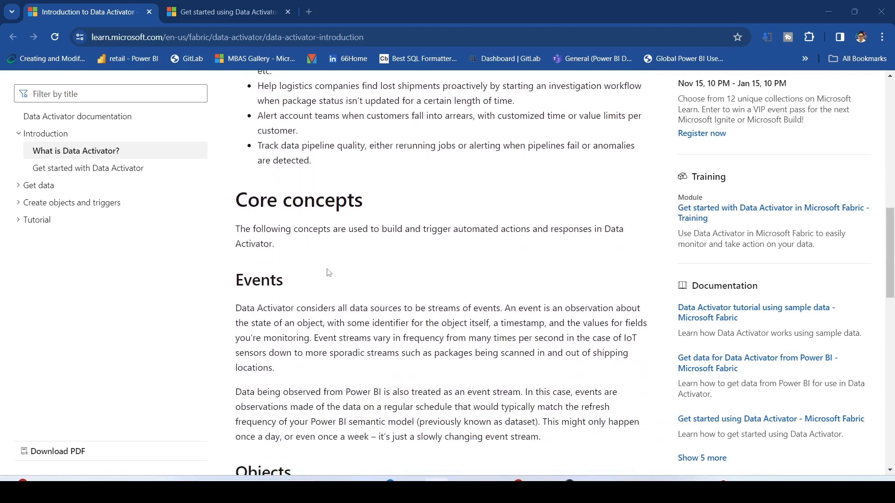
scroll(329, 273, "down", 1)
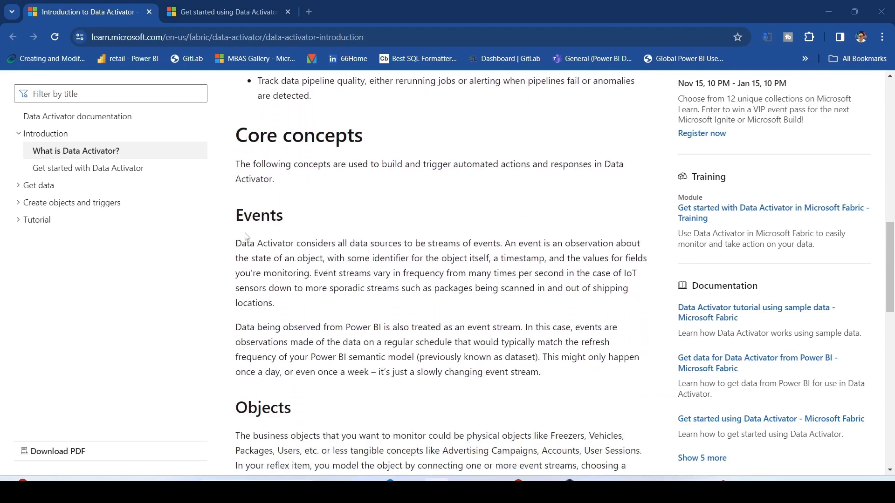
left_click_drag(228, 203, 302, 241)
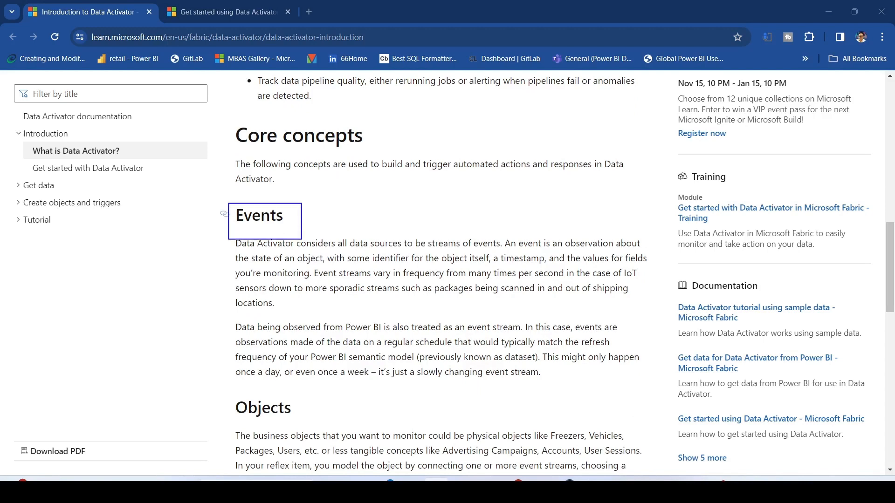
key("Escape")
scroll(275, 233, "down", 5)
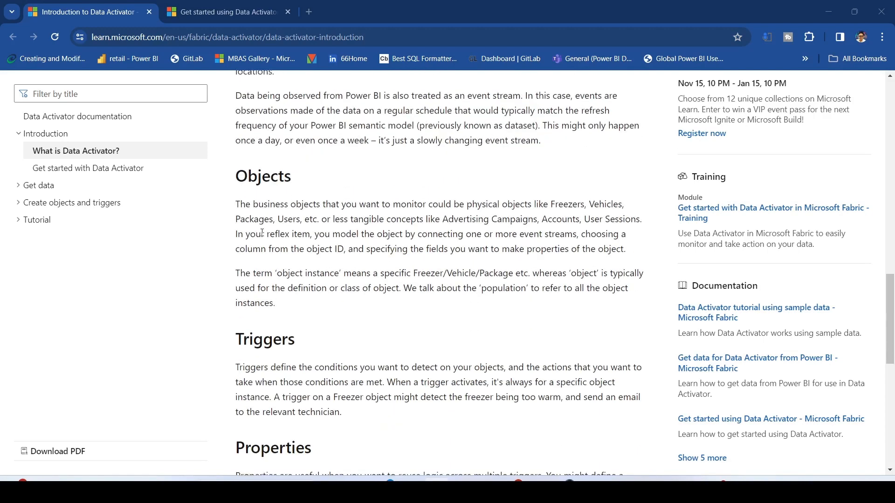
left_click_drag(225, 156, 328, 206)
key("Escape")
scroll(315, 218, "down", 2)
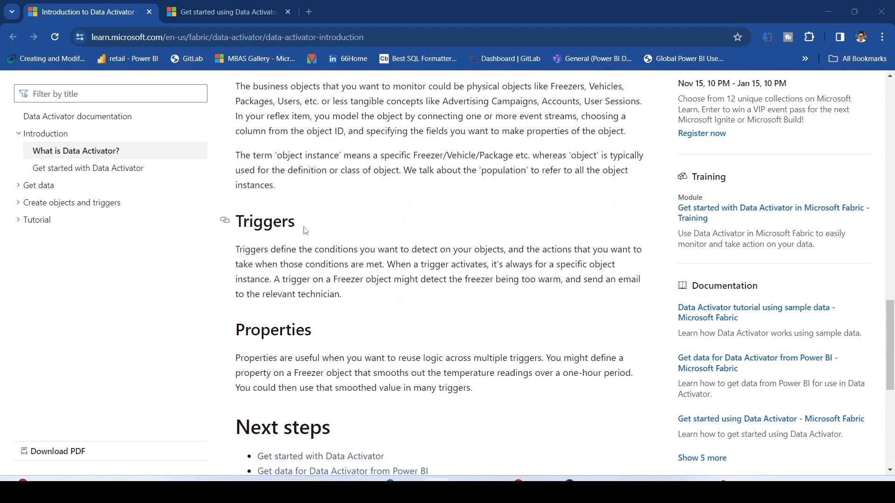
left_click_drag(231, 209, 330, 246)
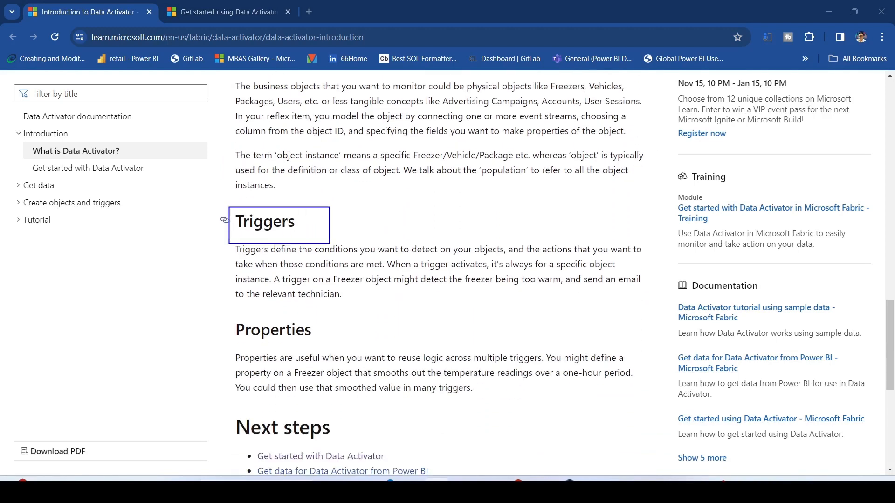
key("Escape")
scroll(316, 248, "down", 2)
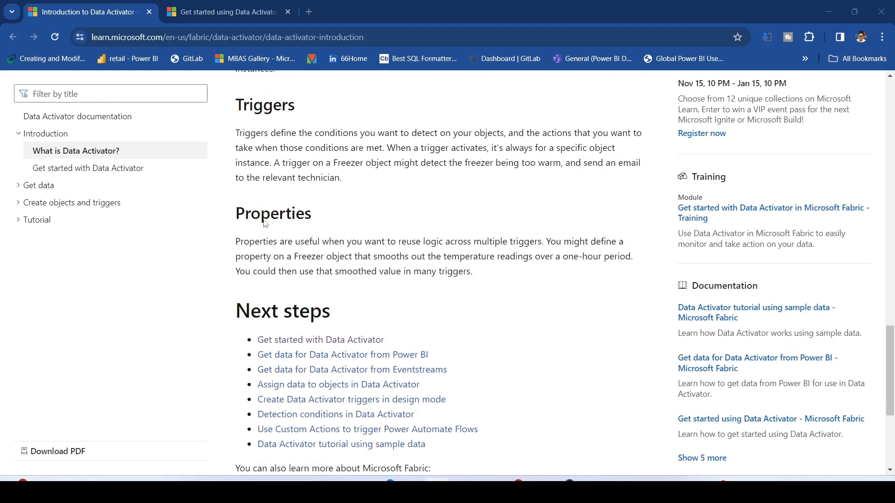
left_click_drag(232, 291, 346, 327)
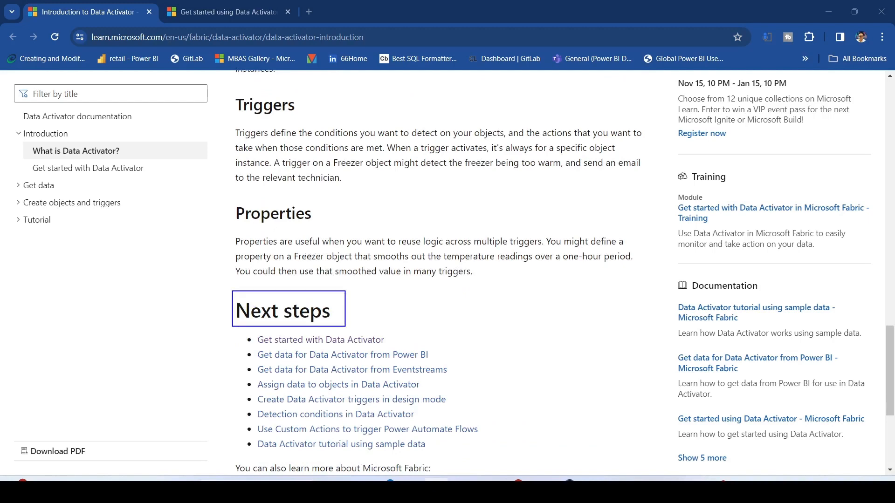
key("Escape")
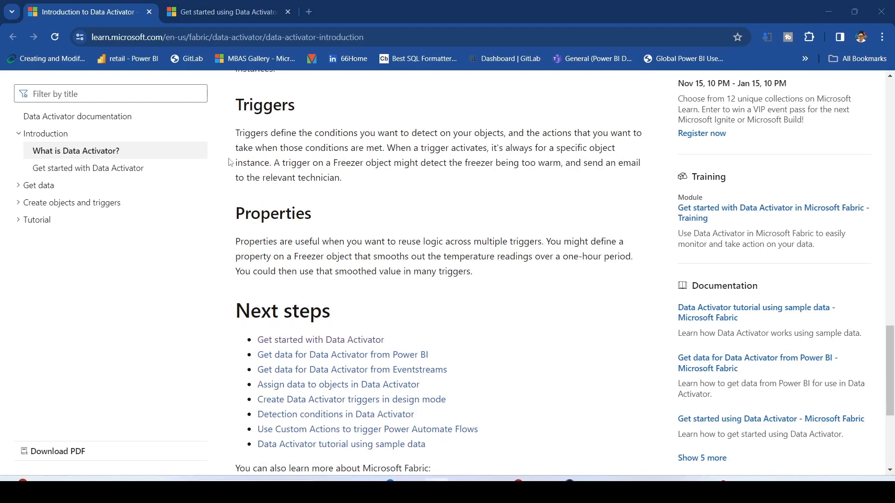
Open the Get started with Data Activator article and review enabling it in the Admin portal, selecting the experience and creating a reflex item
left_click(219, 13)
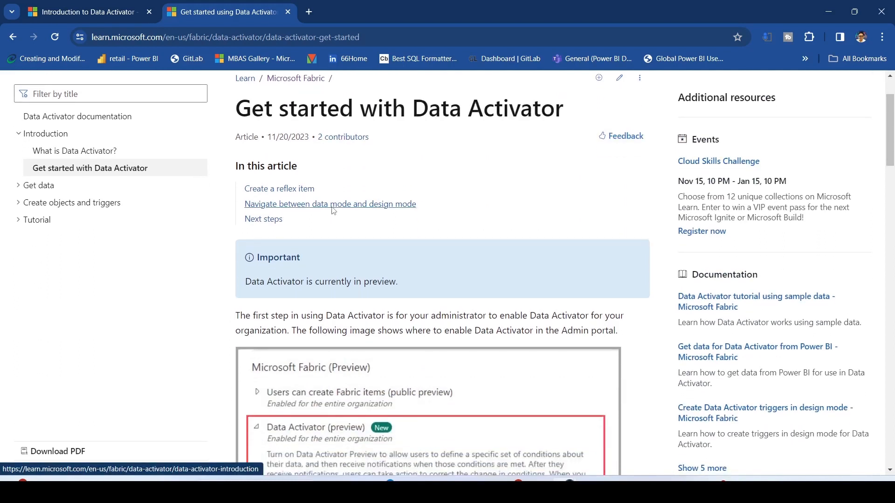
scroll(333, 210, "down", 3)
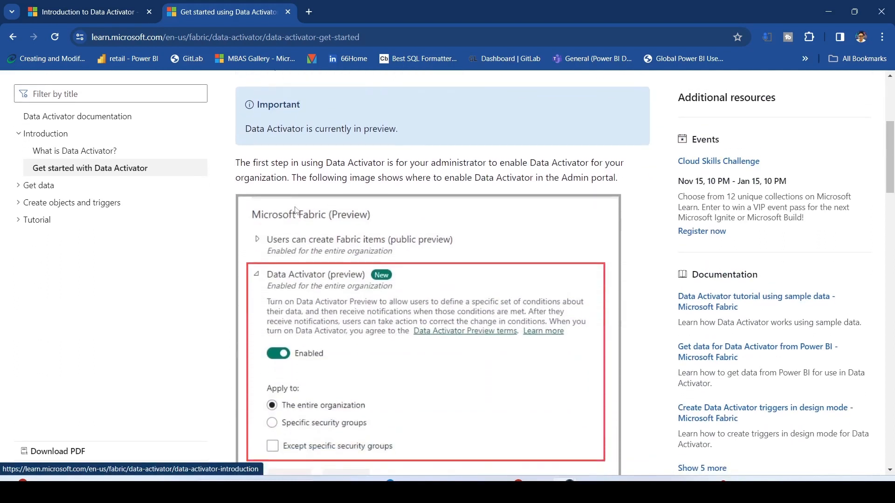
mouse_move(229, 176)
left_mouse_down()
mouse_move(460, 357)
mouse_move(652, 478)
left_mouse_up()
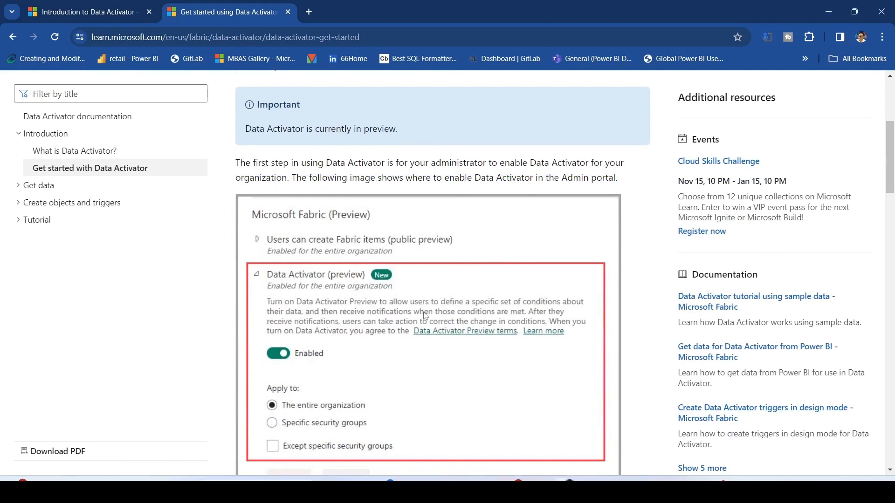
scroll(419, 313, "down", 8)
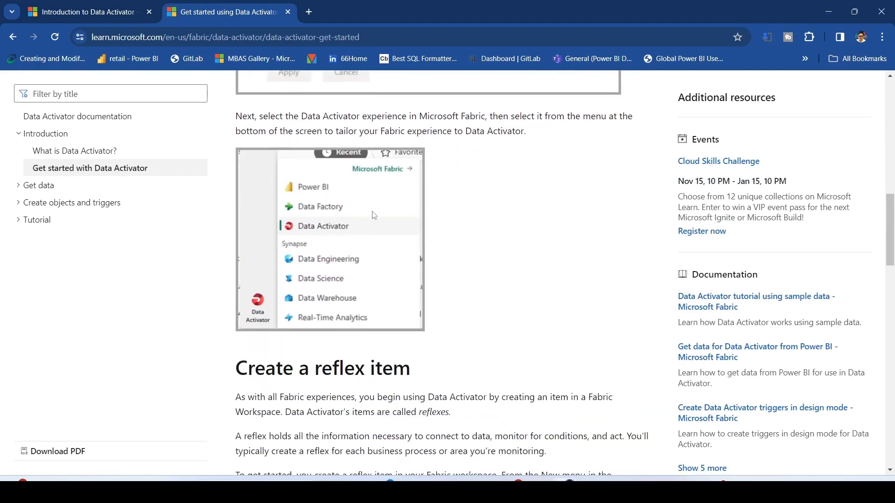
scroll(347, 235, "down", 5)
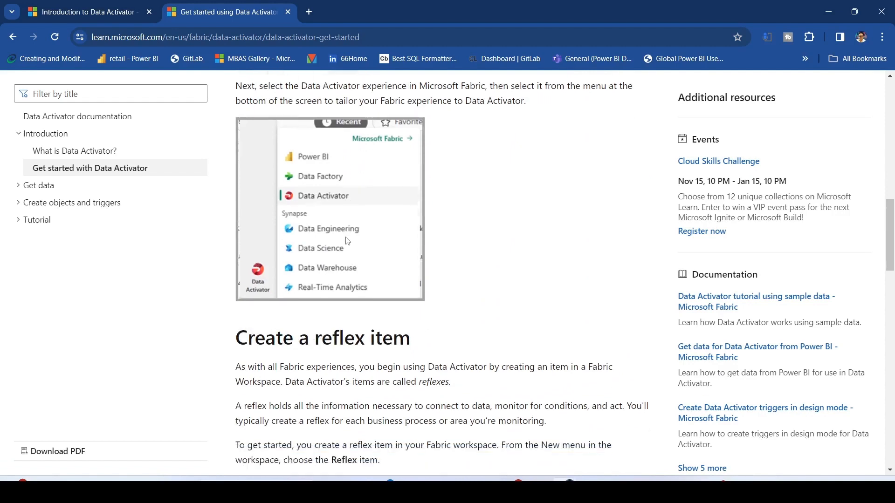
scroll(346, 237, "down", 2)
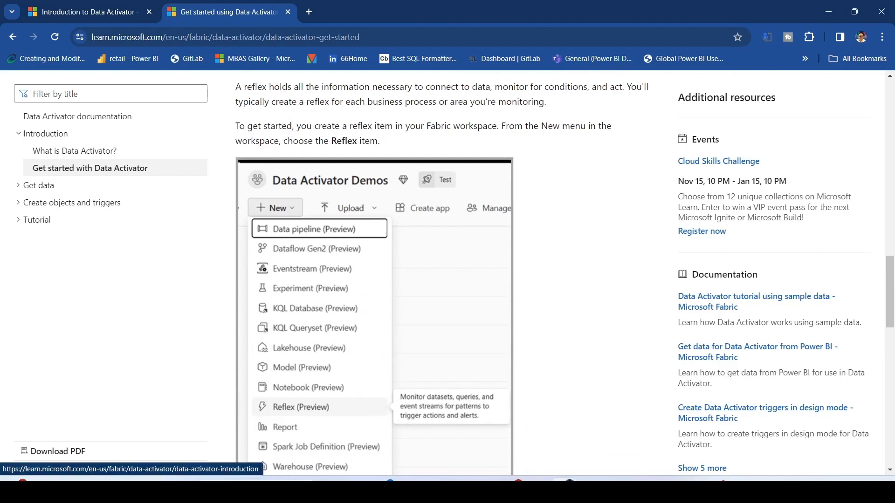
Switch to Power BI in the other browser and open the Admin portal from the settings
key("alt+Tab")
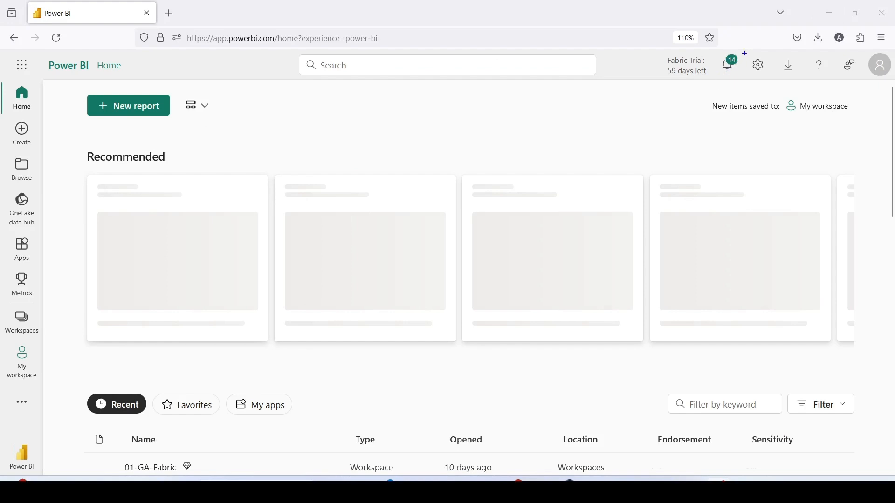
left_click_drag(744, 52, 770, 79)
key("Escape")
left_click(759, 68)
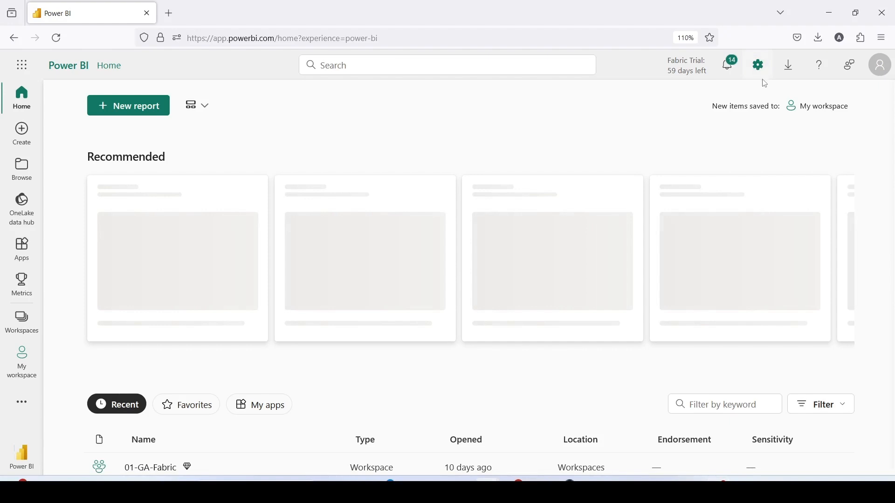
left_click(759, 69)
scroll(755, 380, "down", 2)
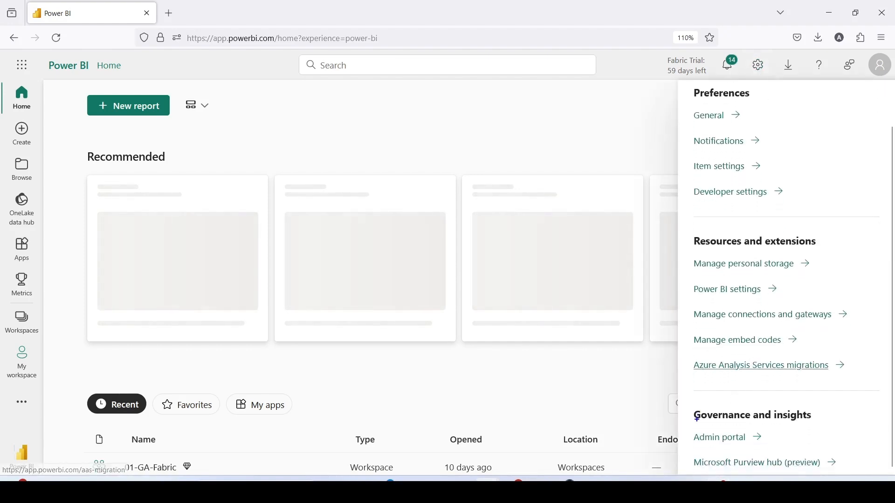
left_click_drag(690, 425, 811, 446)
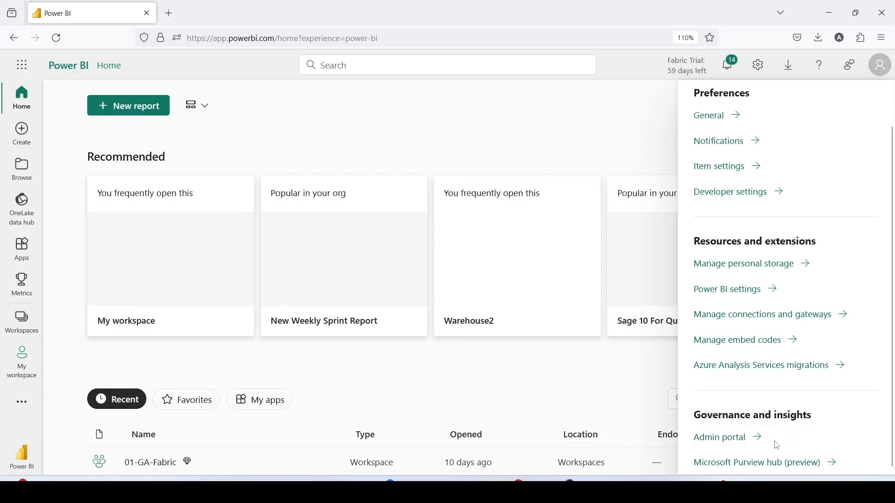
left_click(743, 438)
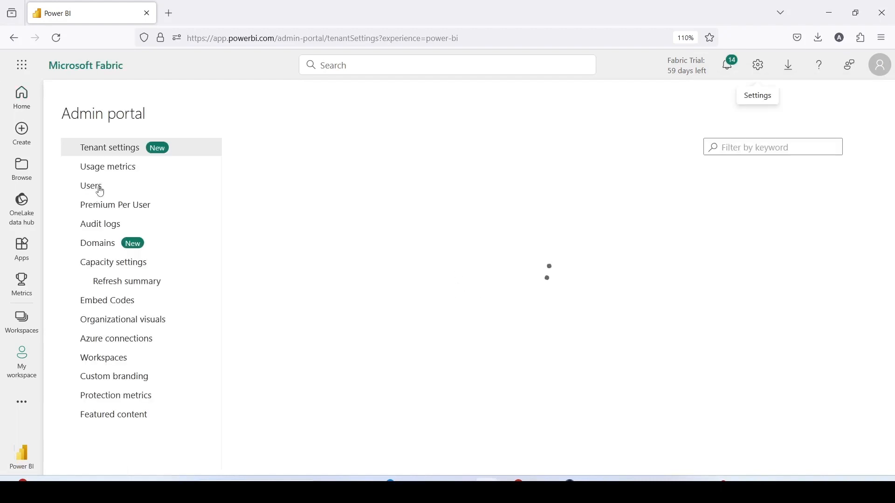
Expand the Data Activator (preview) tenant setting and check whether it is enabled and whom it applies to
left_click_drag(75, 138, 195, 156)
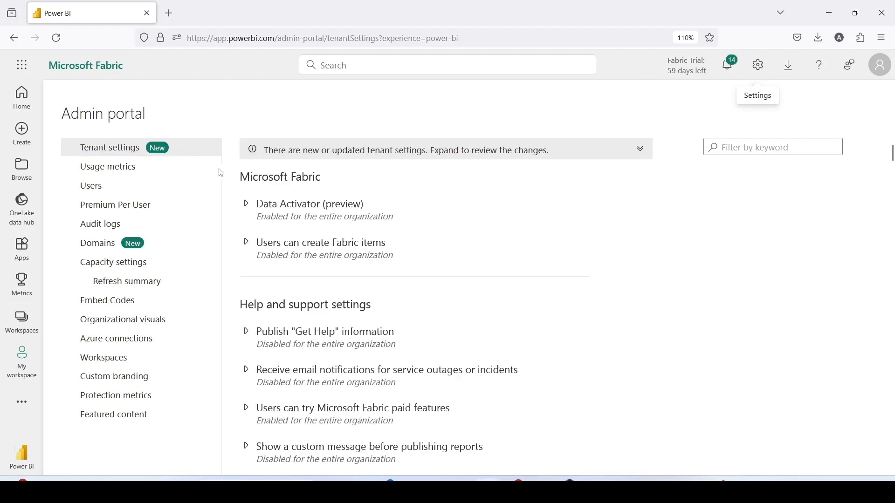
left_click(247, 206)
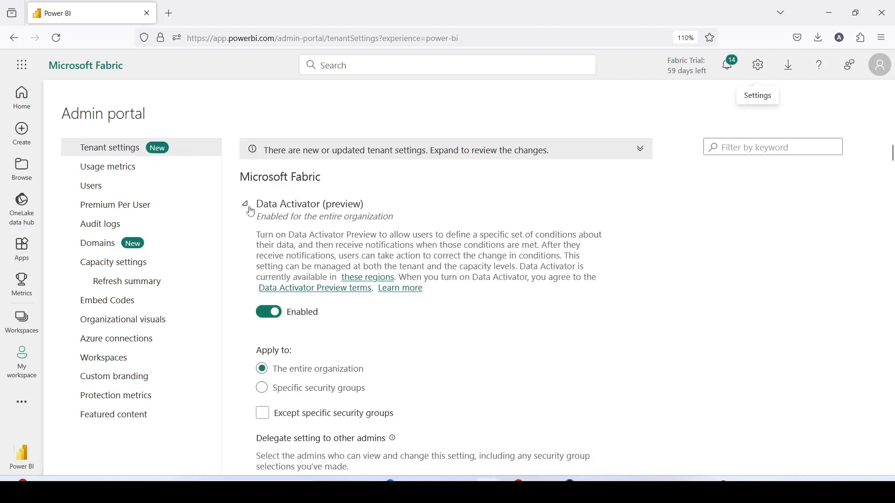
mouse_move(232, 182)
left_mouse_down()
mouse_move(518, 429)
mouse_move(586, 464)
mouse_move(612, 464)
left_mouse_up()
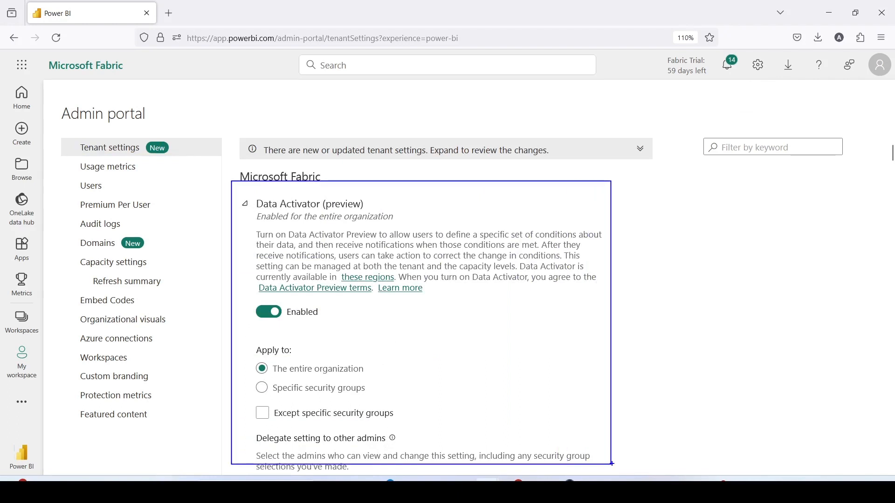
key("Escape")
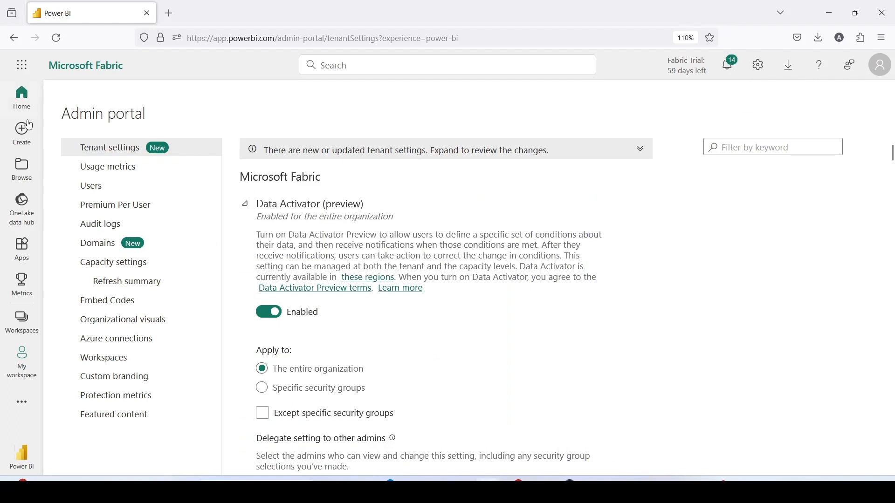
Leave the Admin portal, open the 01-GA-Fabric workspace and bring up its full list of new item types
left_click(22, 102)
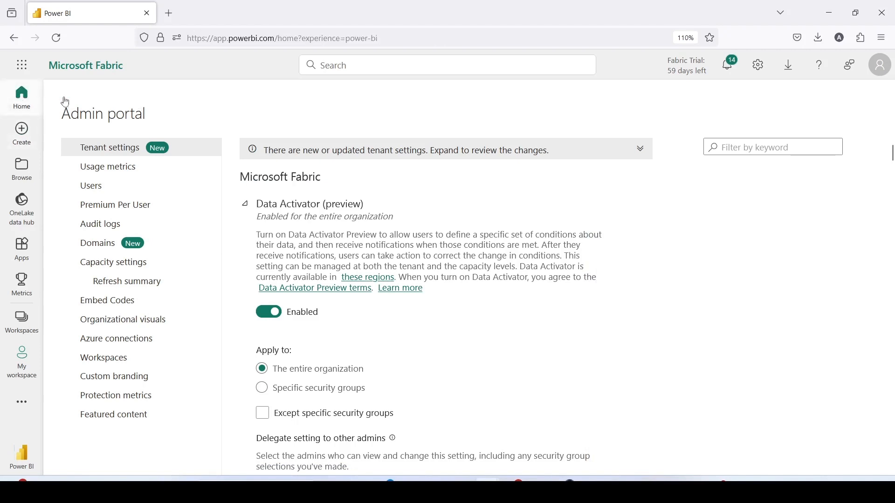
left_click(25, 330)
scroll(97, 286, "down", 3)
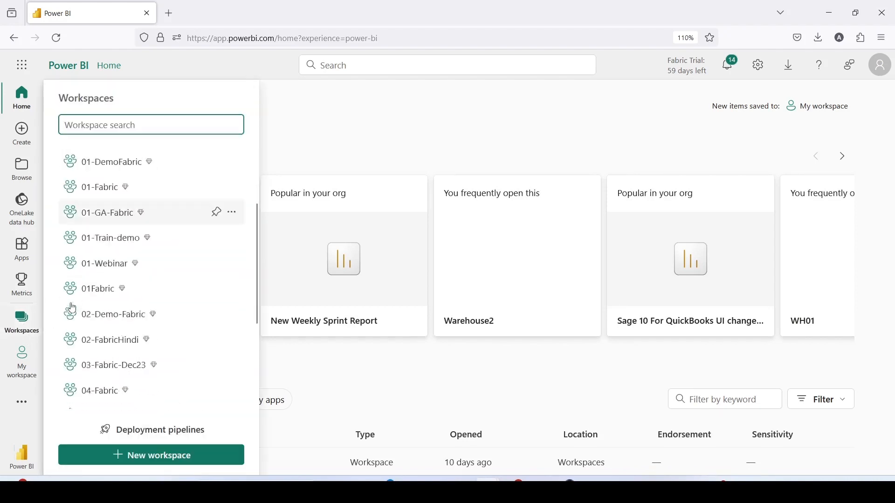
scroll(106, 279, "up", 3)
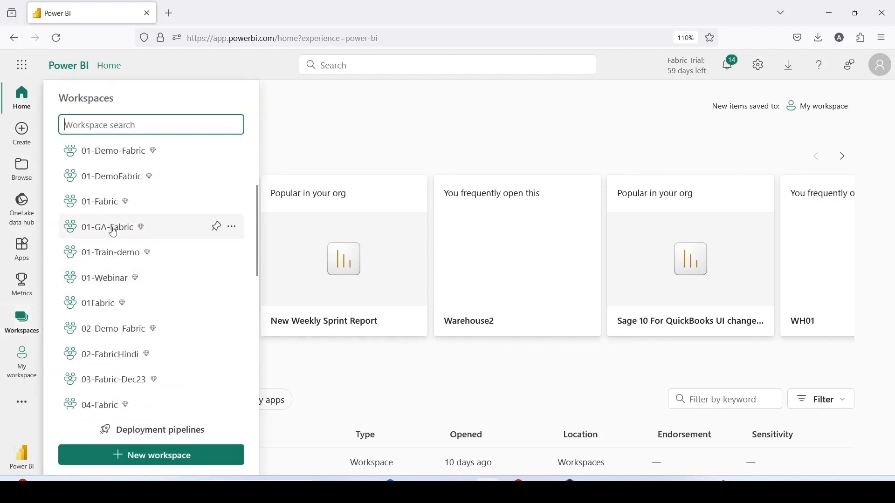
left_click(113, 232)
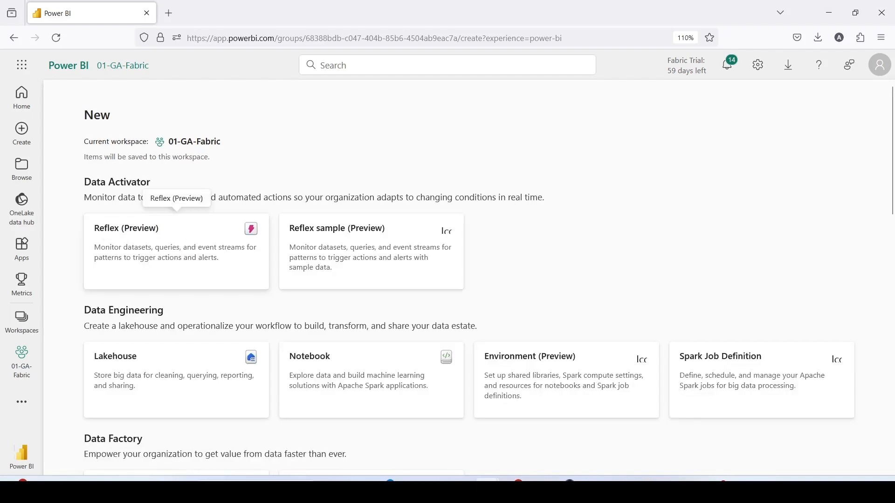
Create a Reflex (Preview) item in the 01-GA-Fabric workspace and look at its options for connecting data
mouse_move(76, 206)
left_mouse_down()
mouse_move(383, 280)
mouse_move(494, 295)
left_mouse_up()
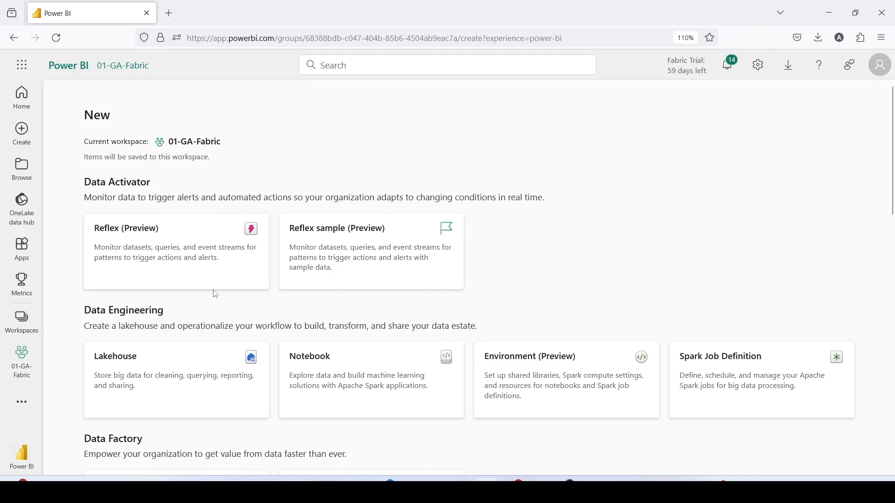
left_click(197, 274)
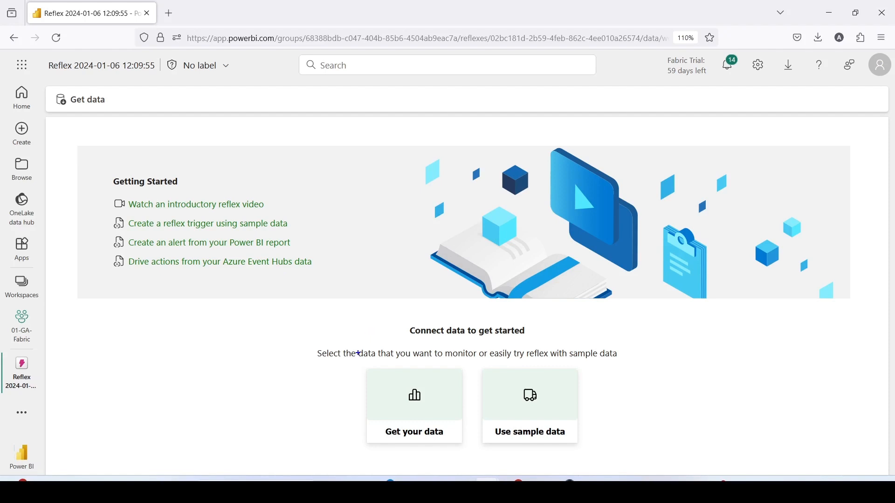
left_click_drag(359, 354, 476, 457)
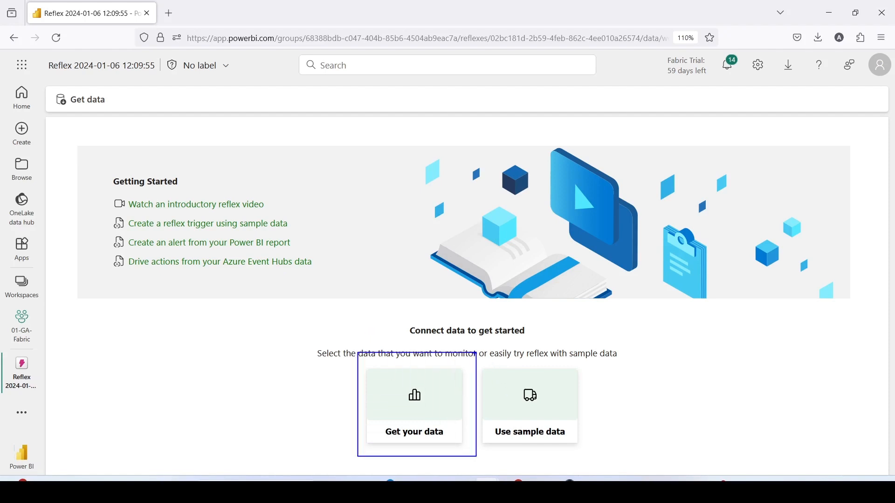
mouse_move(475, 352)
left_mouse_down()
mouse_move(606, 460)
mouse_move(604, 453)
left_mouse_up()
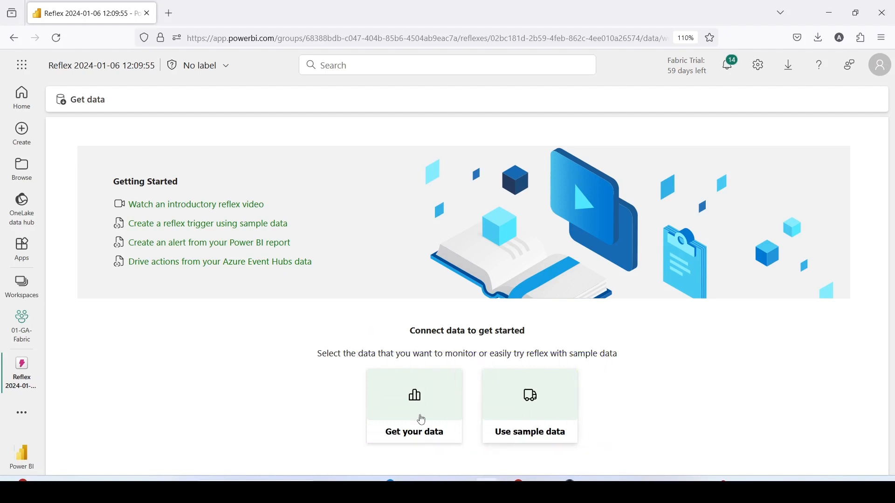
Open the reflex's data connection dialog and examine the Simulator scenario setting and the Power BI source
left_click(421, 420)
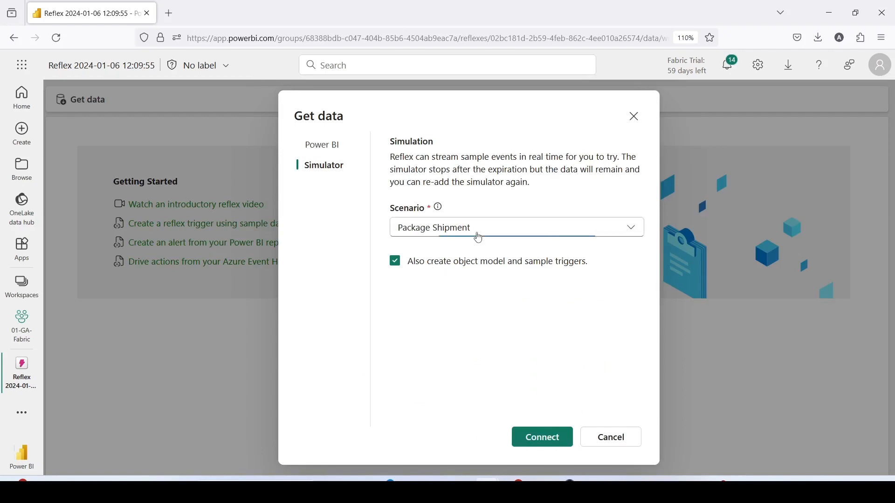
left_click(479, 238)
left_click(469, 228)
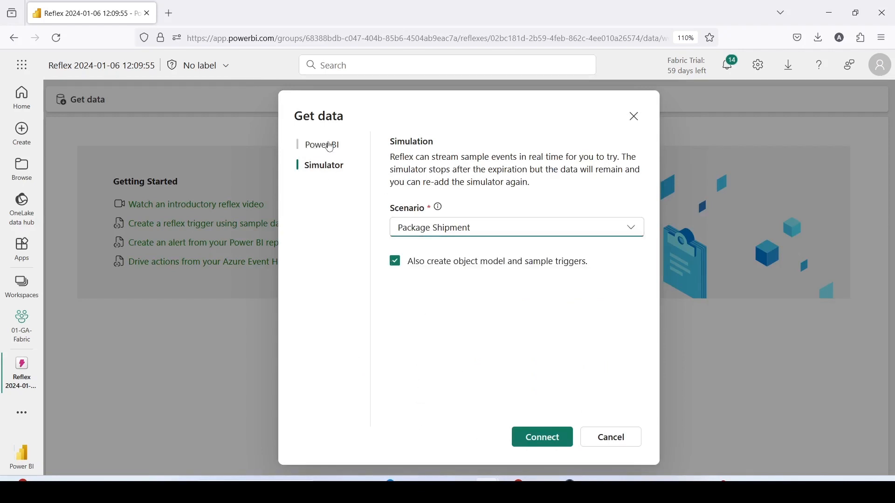
left_click(330, 146)
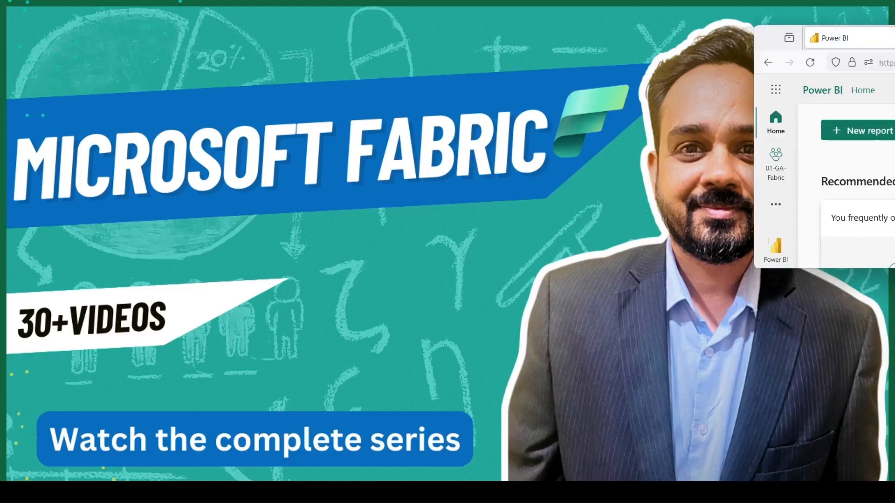
Open the 01-GA-Fabric workspace from the Power BI home page
left_click(634, 59)
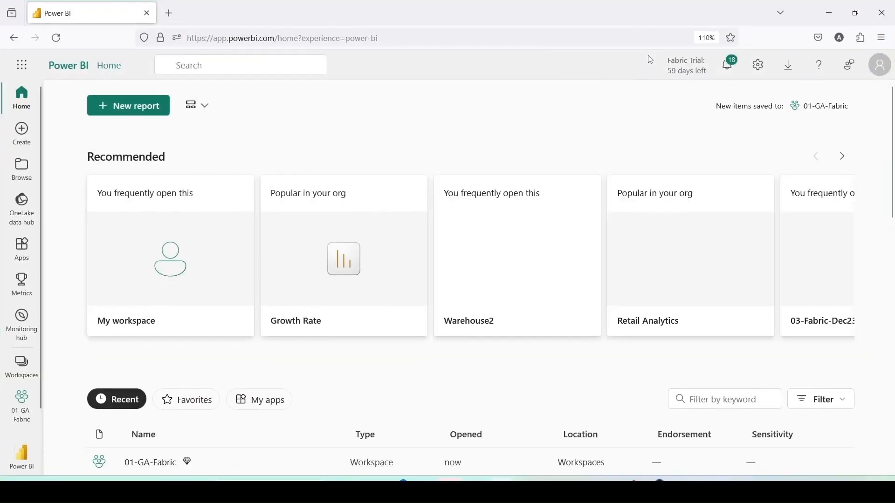
left_click(23, 364)
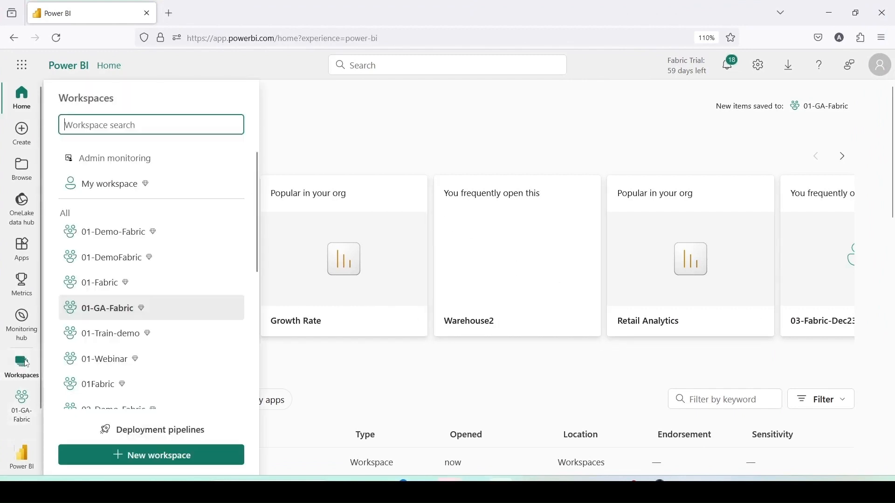
left_click(118, 310)
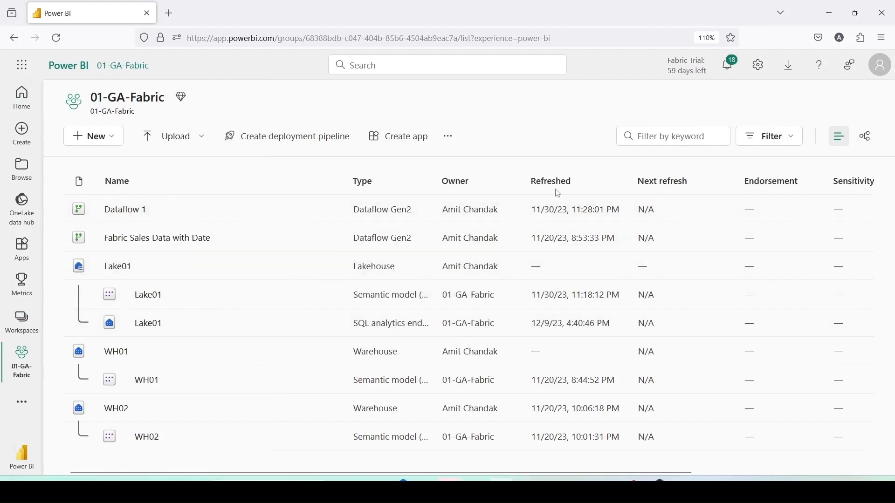
Show the full range of item types that can be created in the 01-GA-Fabric workspace
left_click(95, 138)
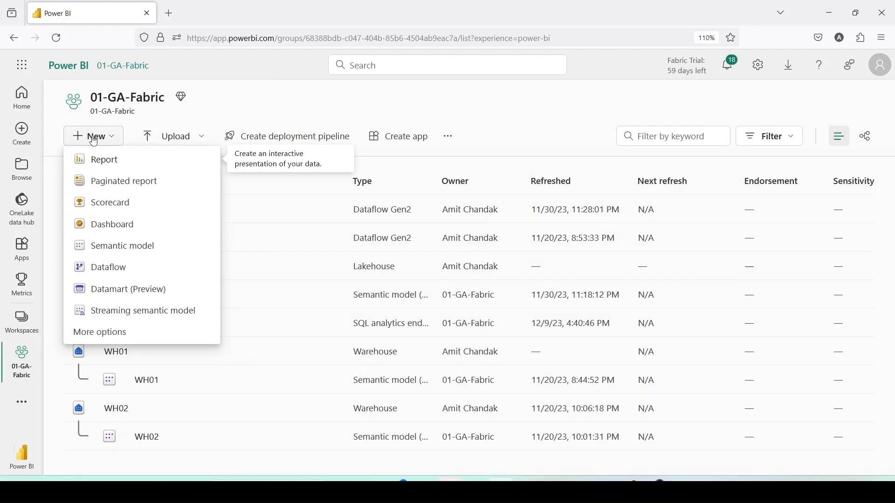
left_click_drag(64, 126, 148, 154)
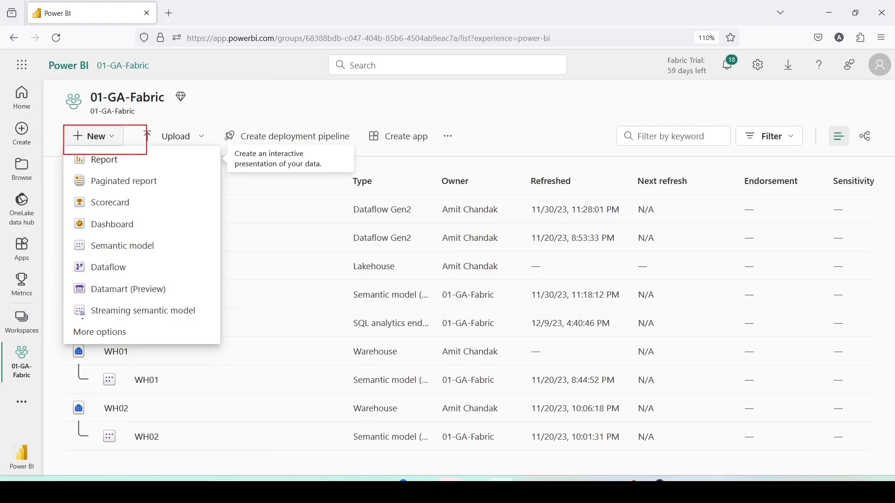
left_click_drag(68, 322, 179, 345)
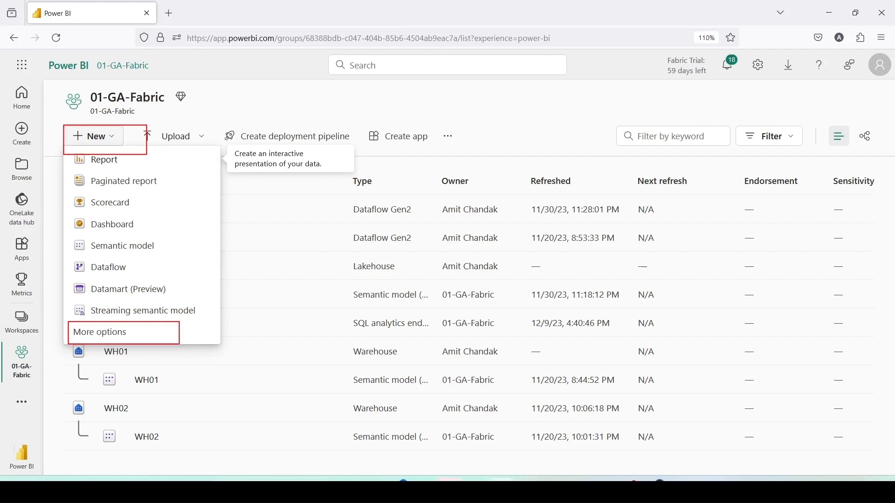
key("Escape")
left_click(114, 334)
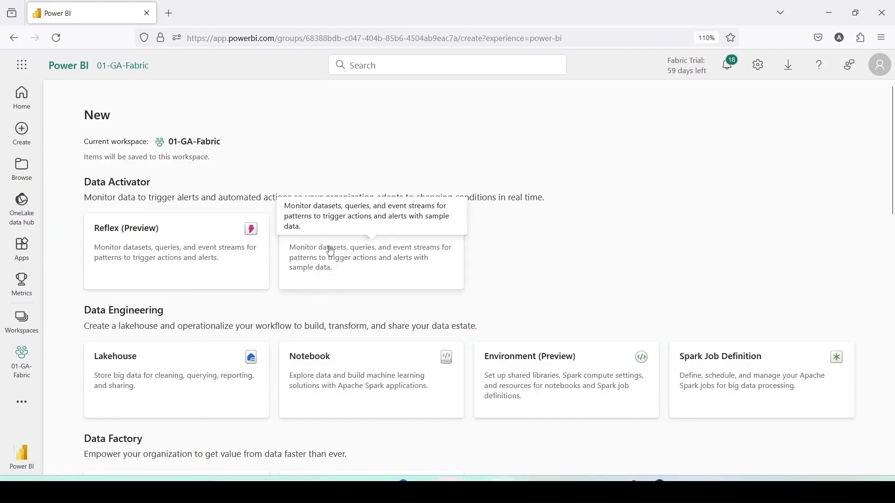
Create a Real-Time Analytics Eventstream named EventStream1, without spaces in the name
scroll(412, 257, "down", 12)
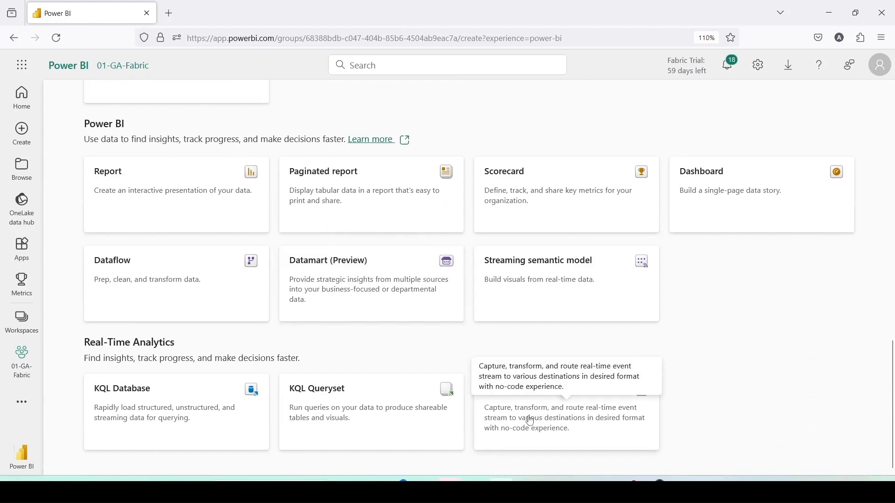
left_click(532, 418)
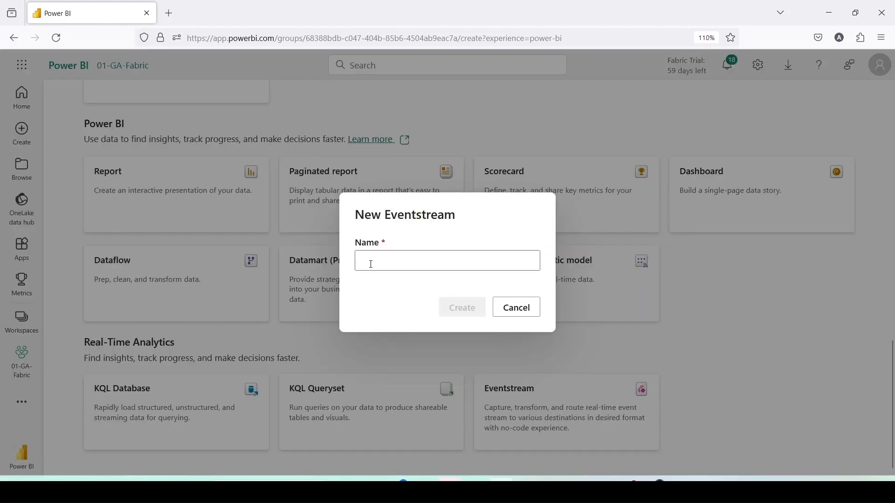
type("Even")
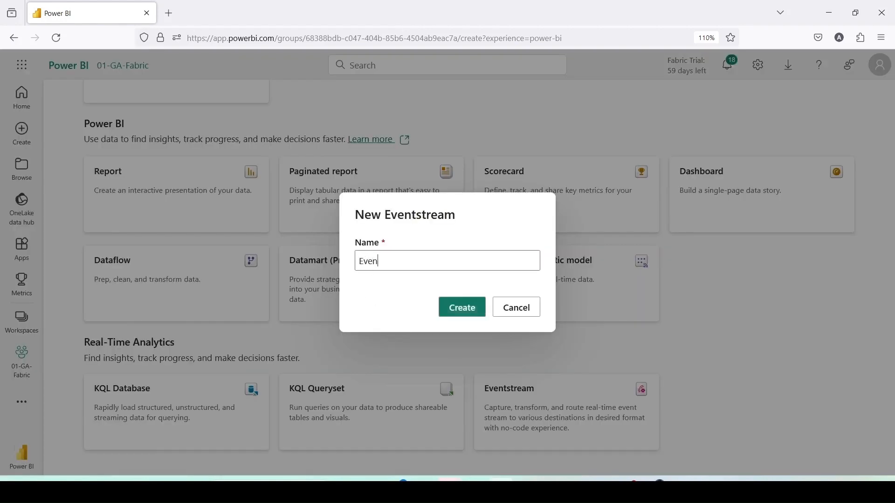
type("t Stream")
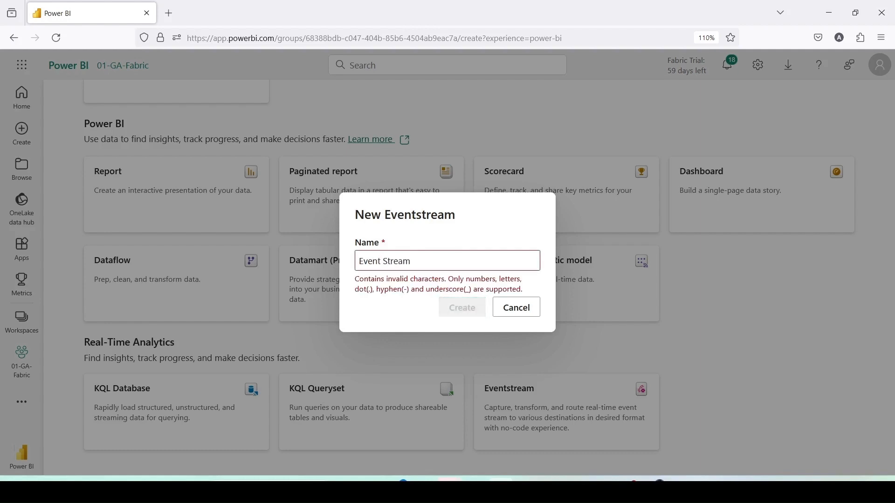
type(" 1")
left_click(385, 262)
key("BackSpace")
left_click(411, 263)
key("BackSpace")
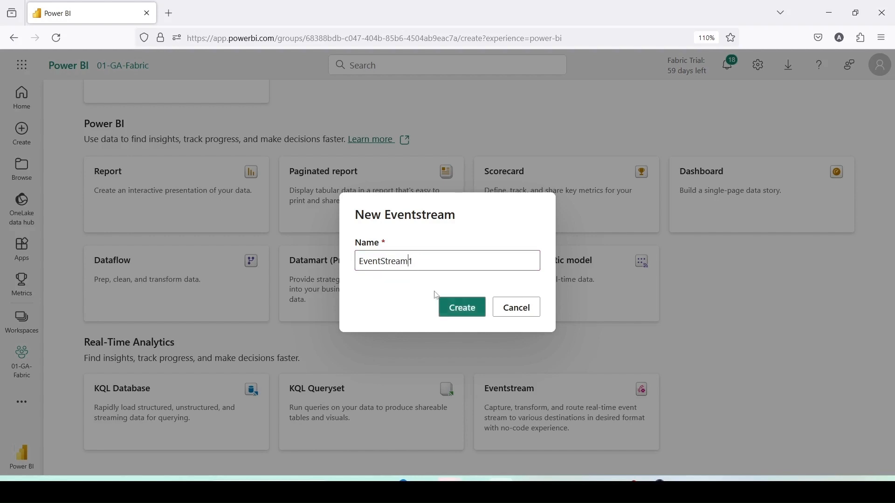
left_click(467, 314)
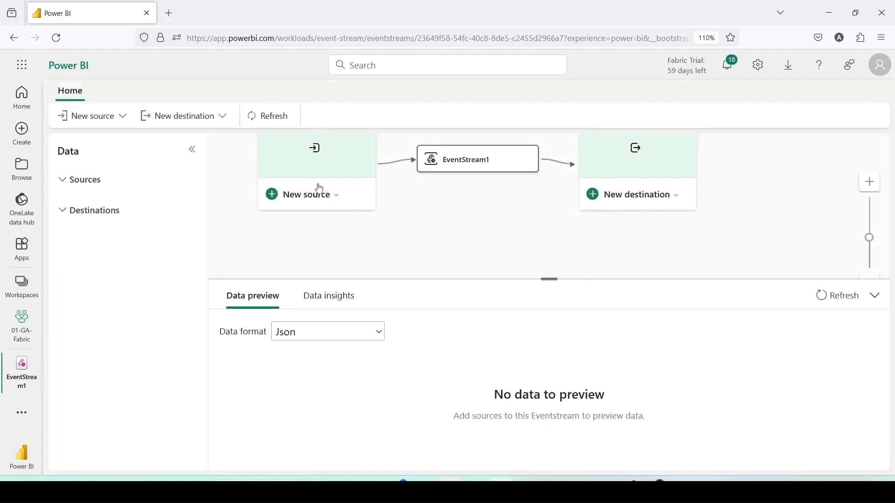
Review which source types and destination types can be added to EventStream1, including Azure IoT Hub and Reflex
left_click(337, 199)
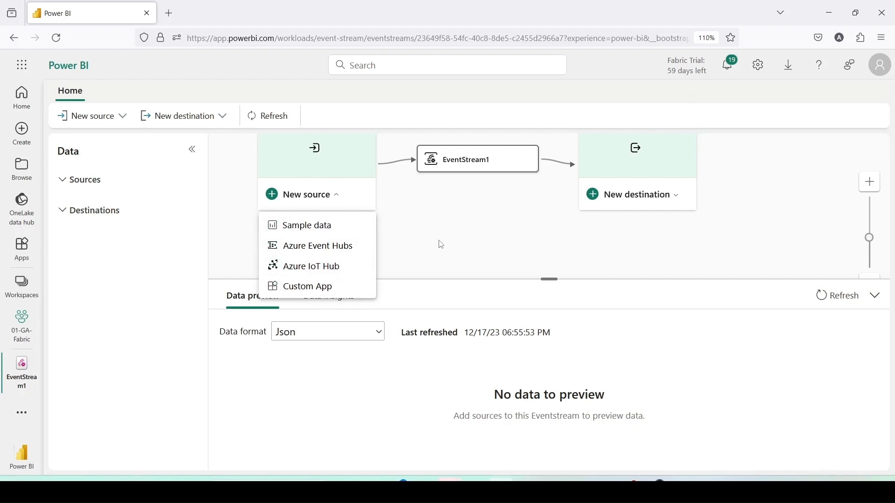
left_click(664, 200)
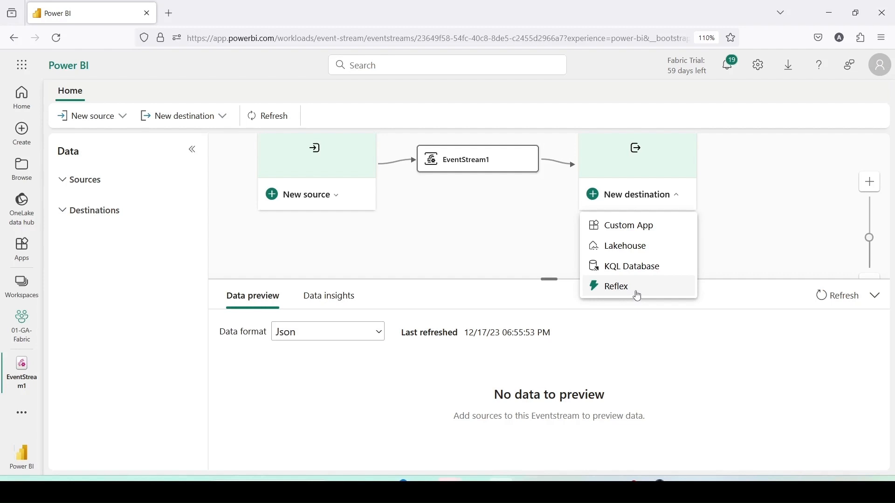
left_click(489, 244)
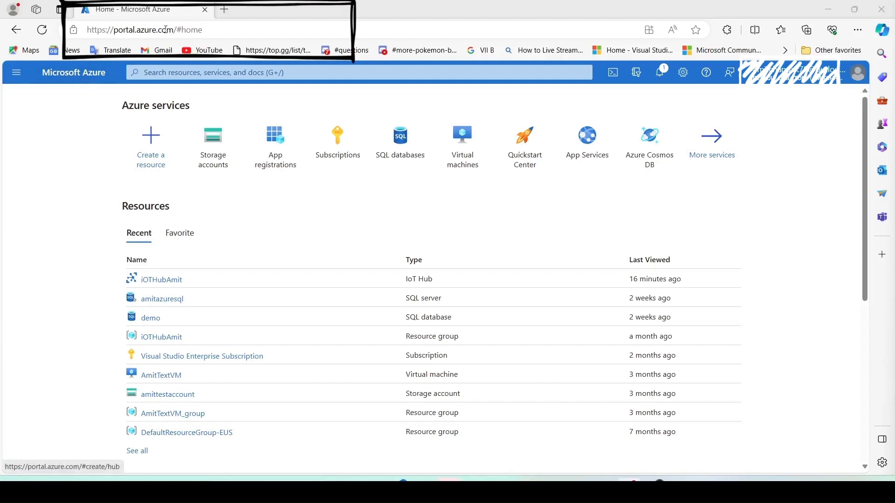
Switch to the Azure portal, search for IOT and open the IoT Hub service
mouse_move(182, 279)
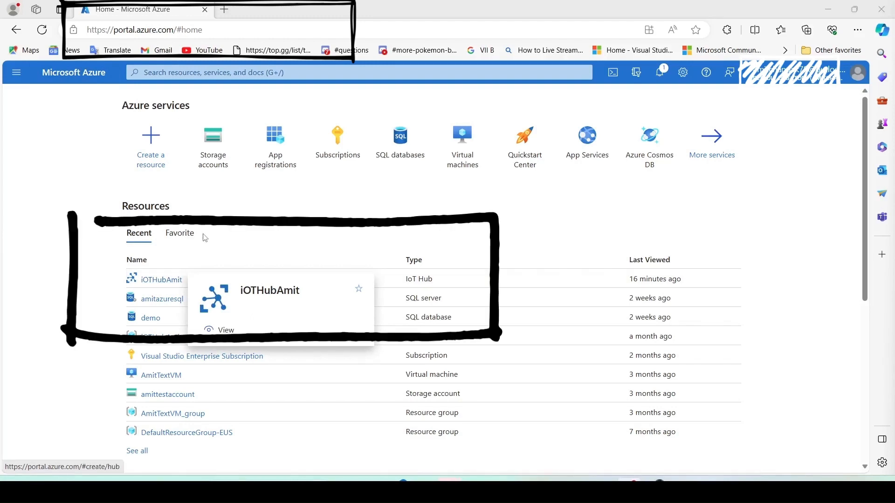
left_click(224, 72)
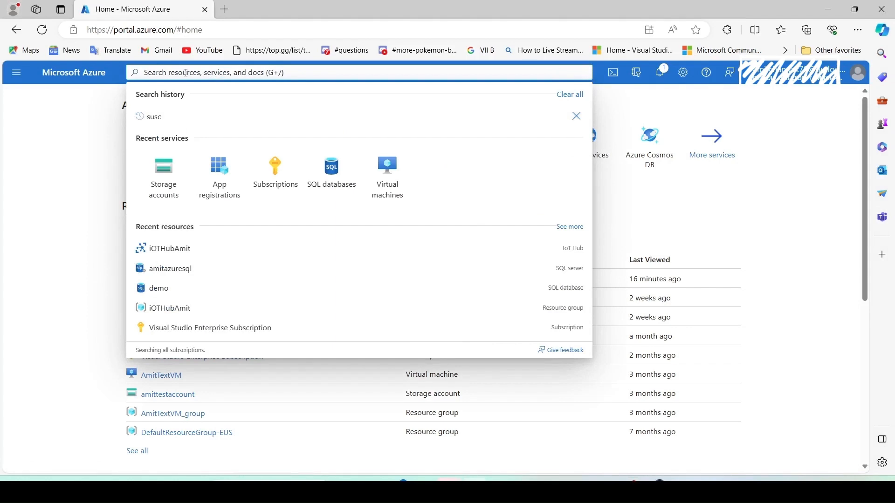
type("IOT")
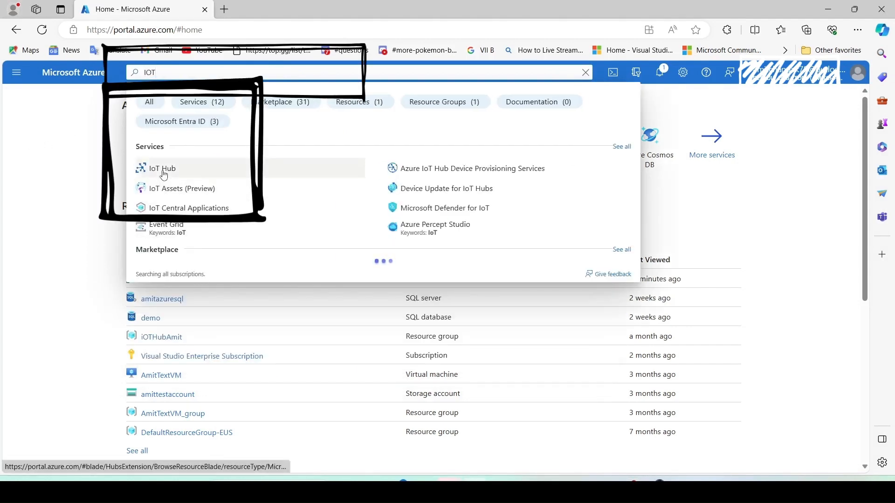
left_click(163, 169)
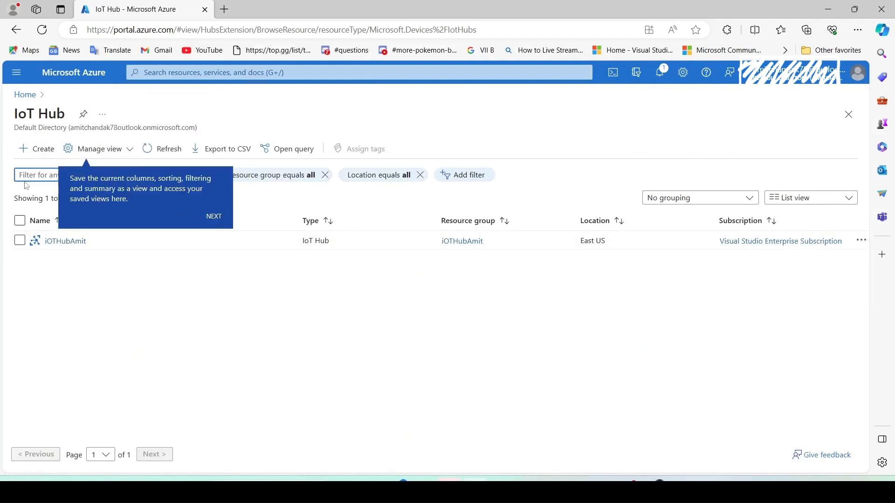
Begin a new IoT hub in the iOTHubAmit resource group and name it iotAmitTest2
left_click(32, 154)
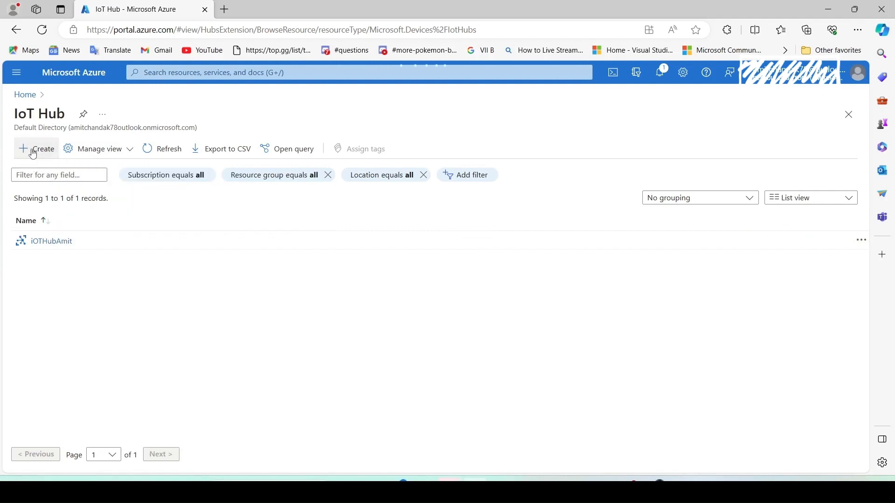
left_click(194, 273)
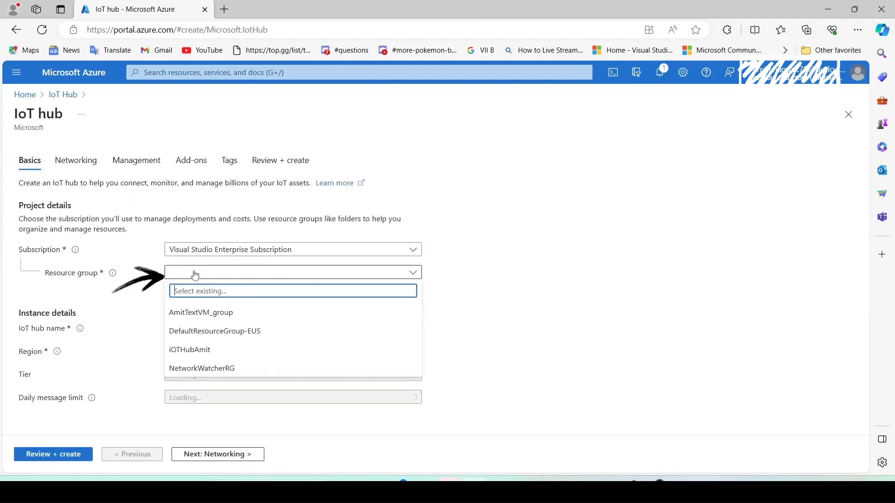
left_click(202, 354)
left_click(182, 327)
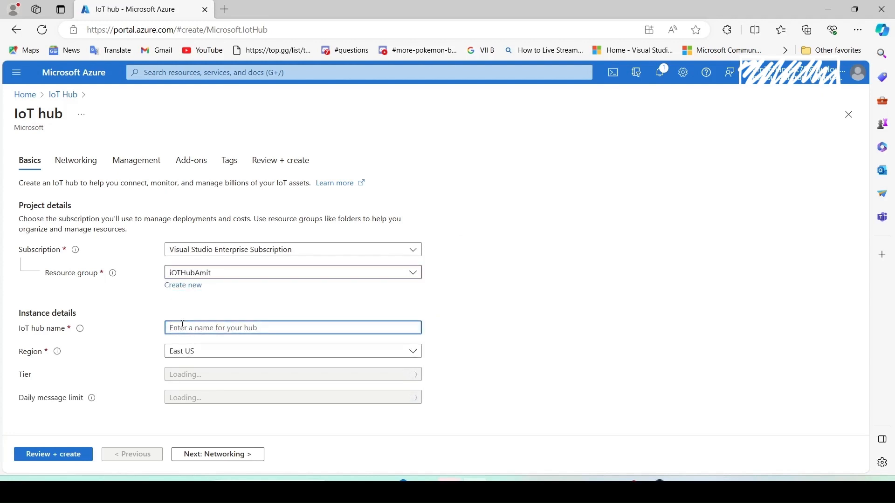
type("iotTe")
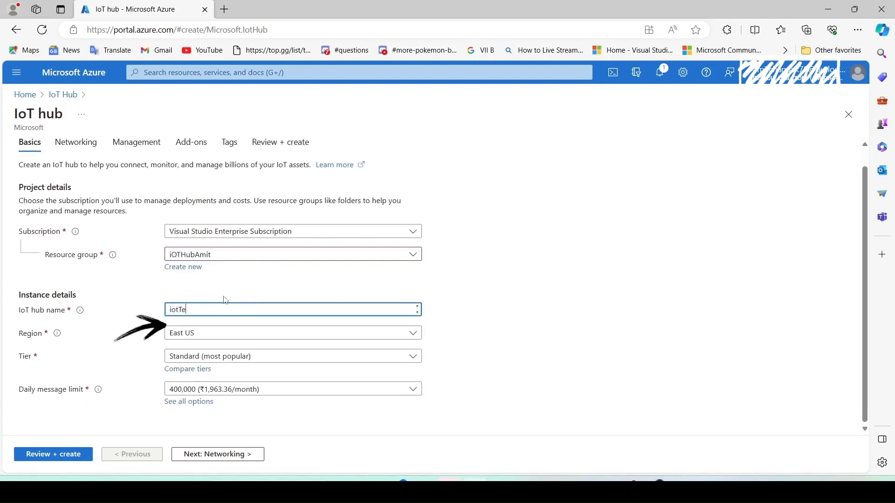
key("BackSpace")
key("BackSpace")
key("BackSpace")
type("tAmitTe")
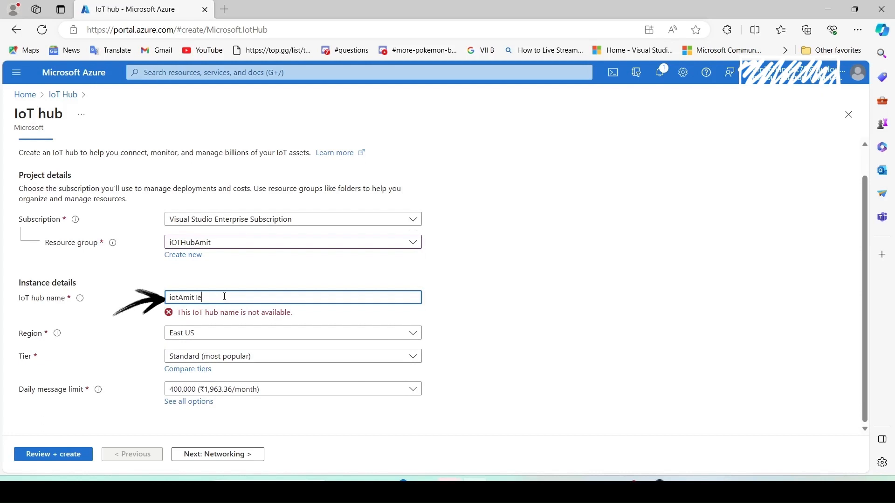
type("st2")
left_click(294, 281)
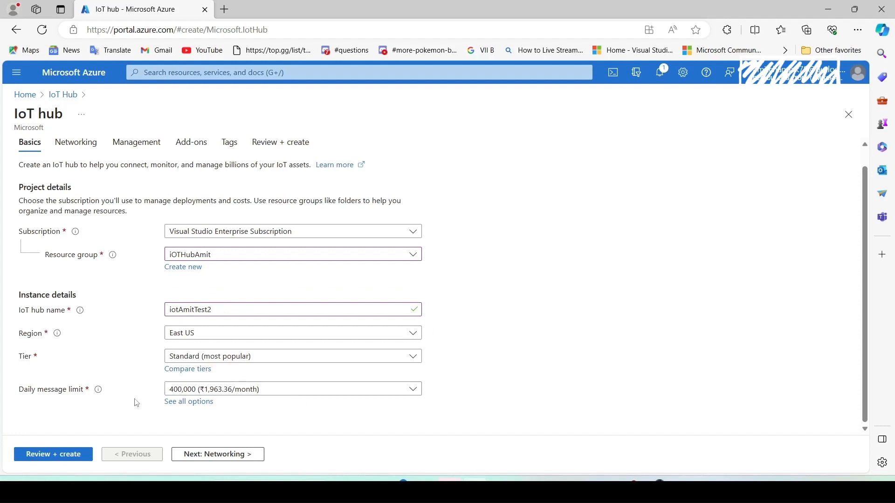
Search the available subscriptions for Free and look through the daily message limit options for the new hub
left_click(250, 232)
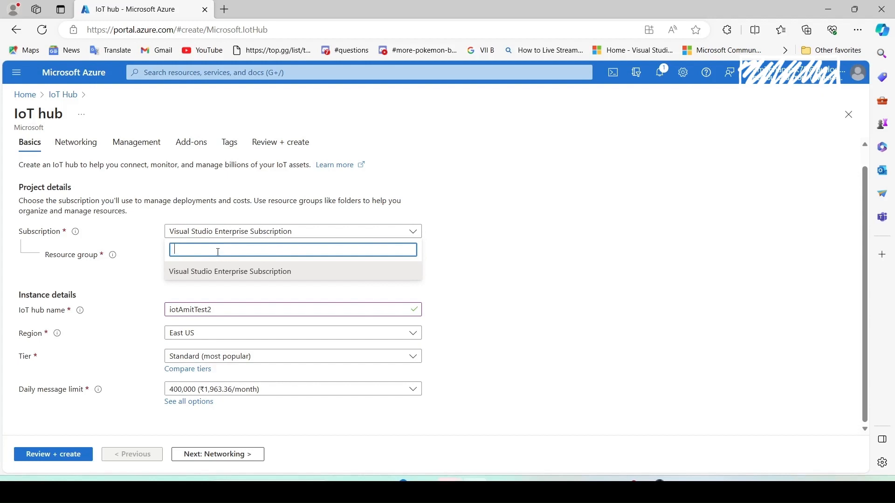
type("Free")
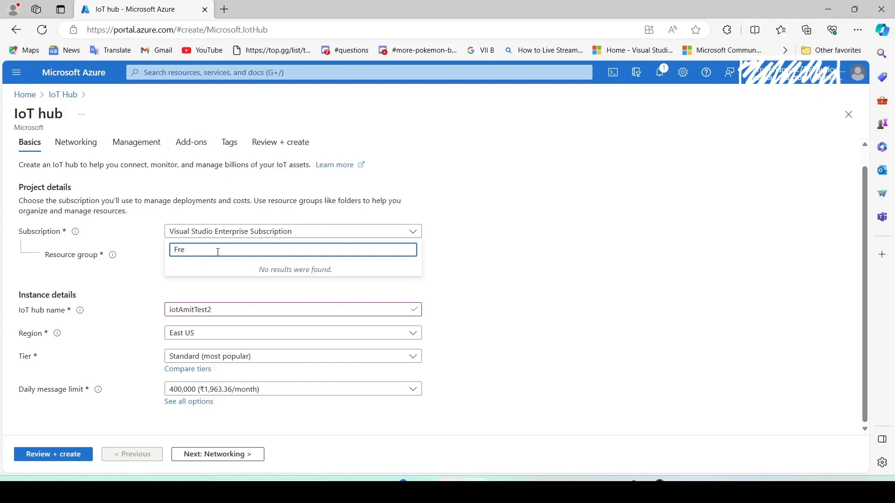
key("BackSpace")
key("BackSpace")
key("BackSpace")
left_click(460, 216)
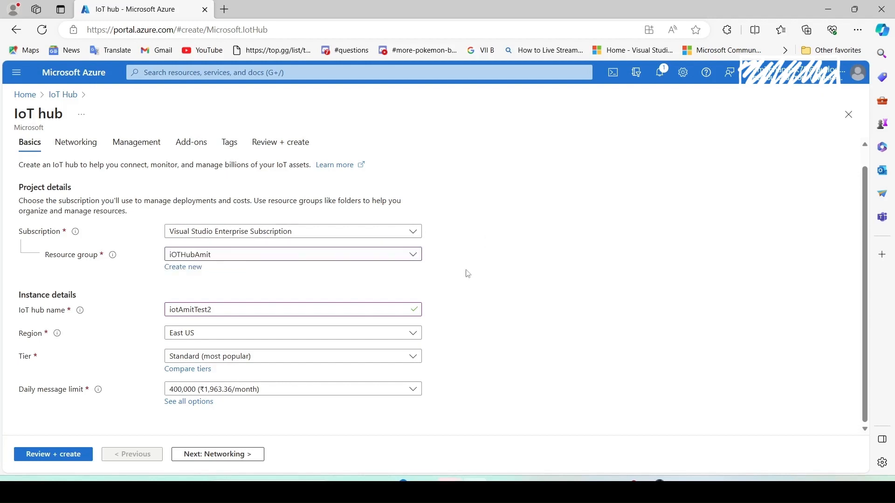
left_click(236, 397)
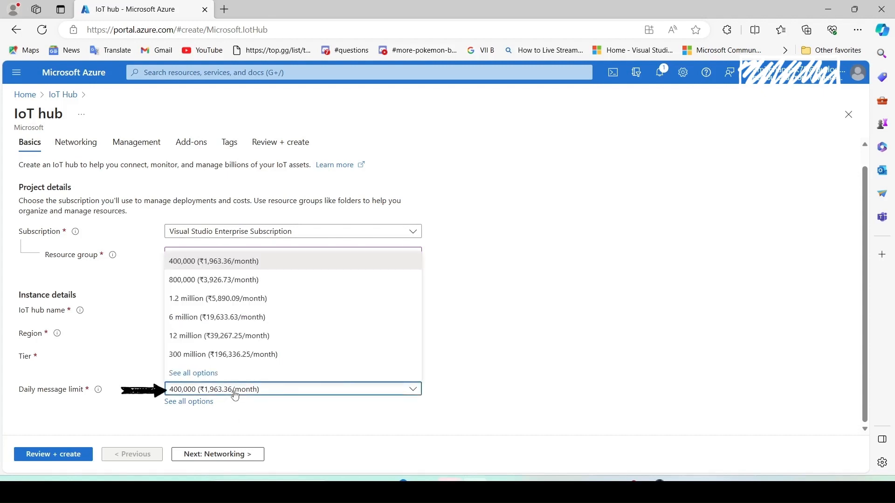
left_click(235, 396)
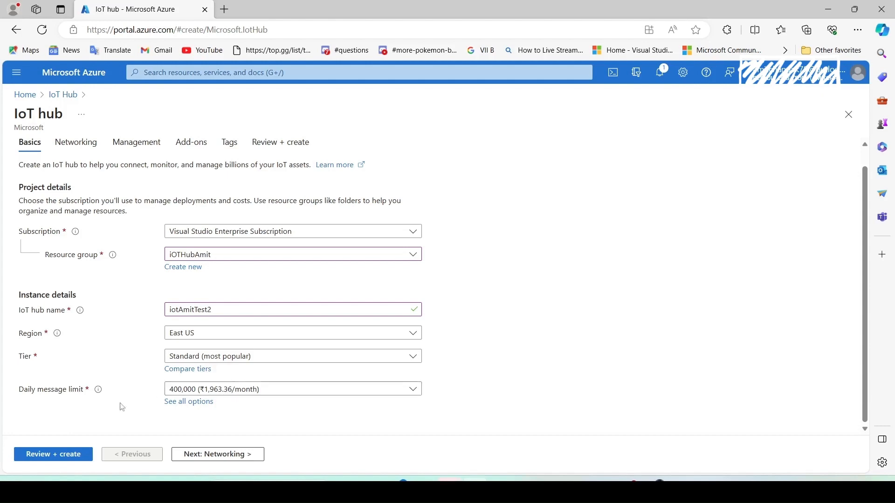
Keep the default networking settings and assign yourself the IoT Hub Data Contributor role in the management settings
left_click(210, 459)
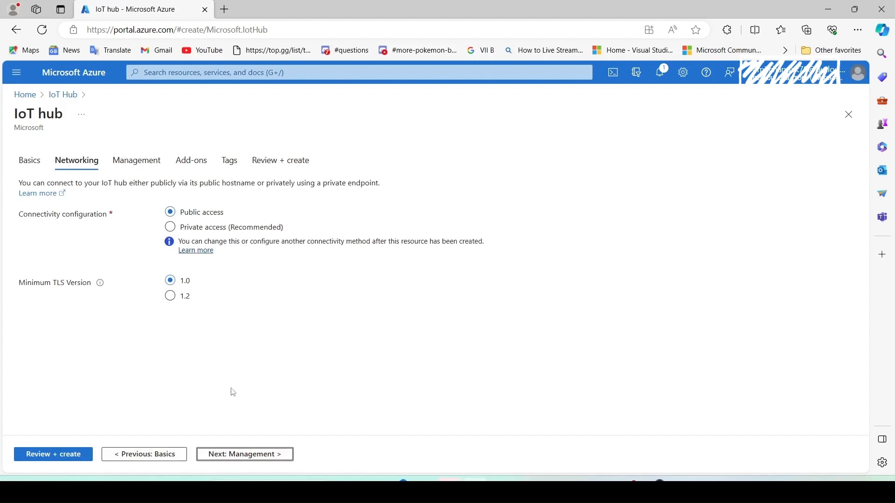
left_click(248, 454)
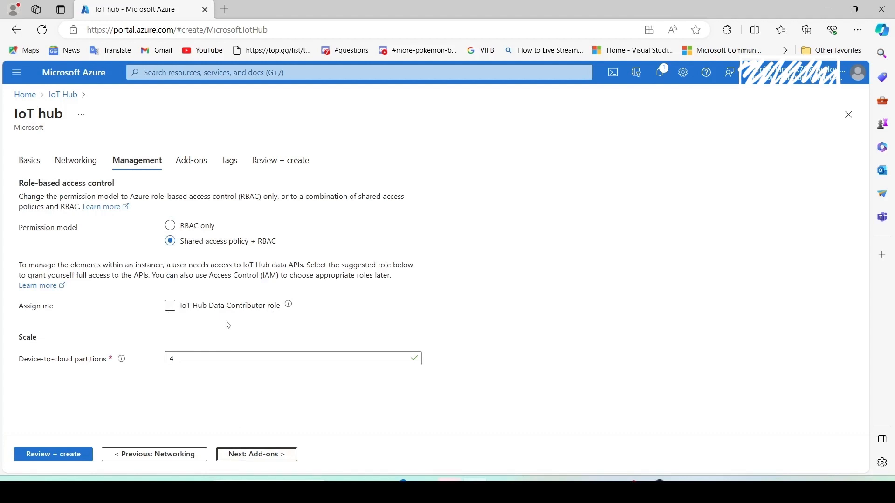
left_click(175, 312)
left_click(176, 311)
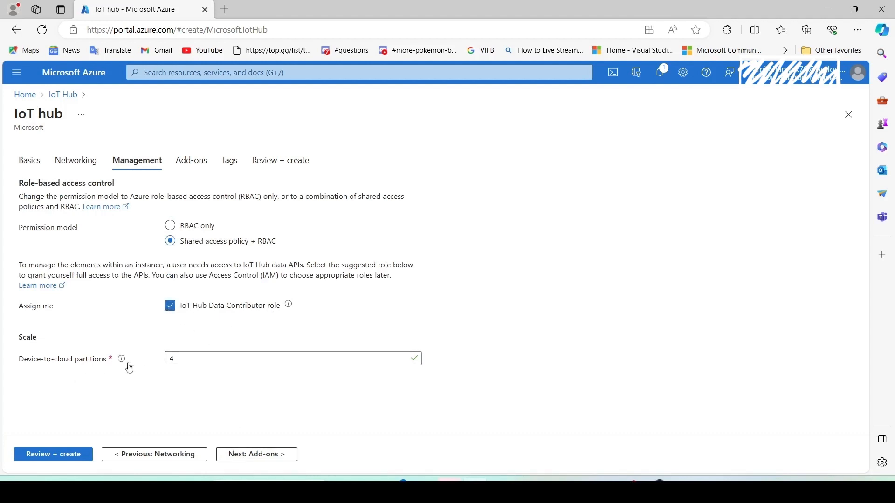
left_click(185, 359)
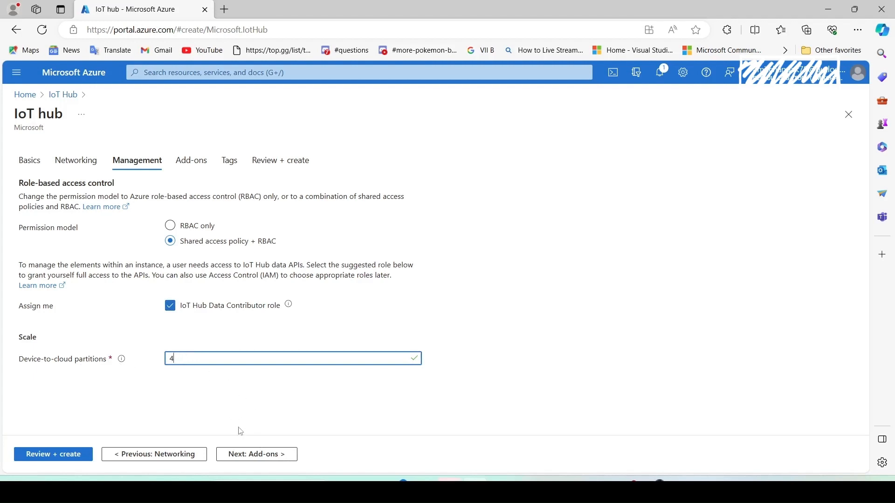
Review the new hub's add-ons, tags and final summary, and return to the portal home without creating it
left_click(254, 455)
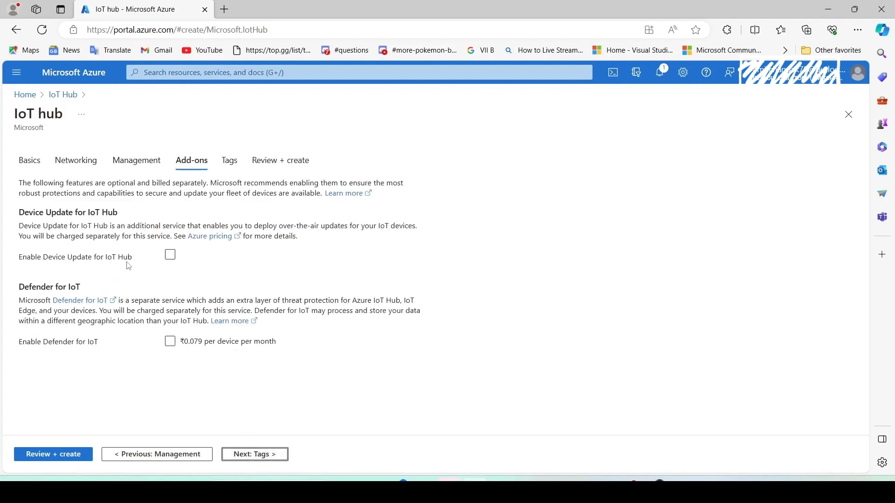
left_click(257, 455)
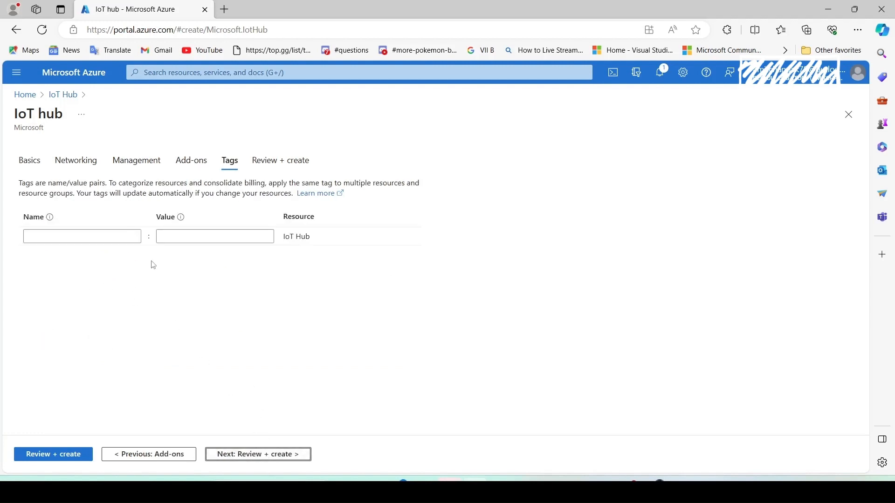
left_click(255, 457)
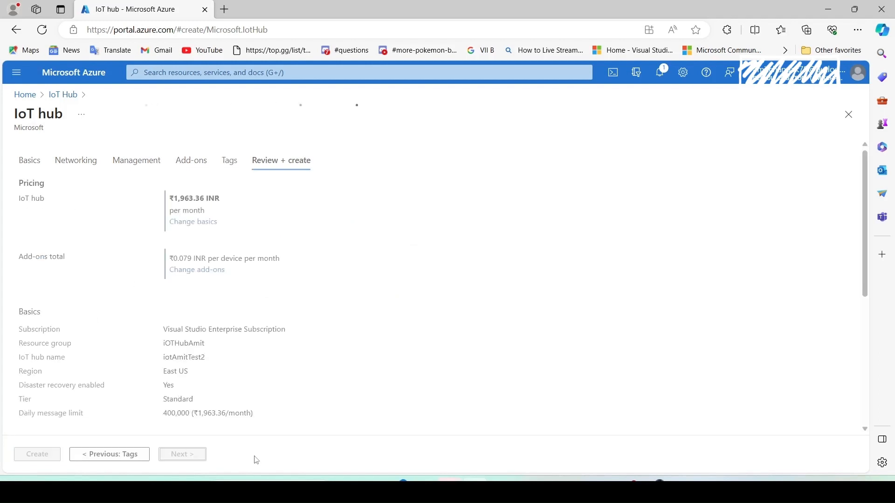
scroll(111, 387, "down", 2)
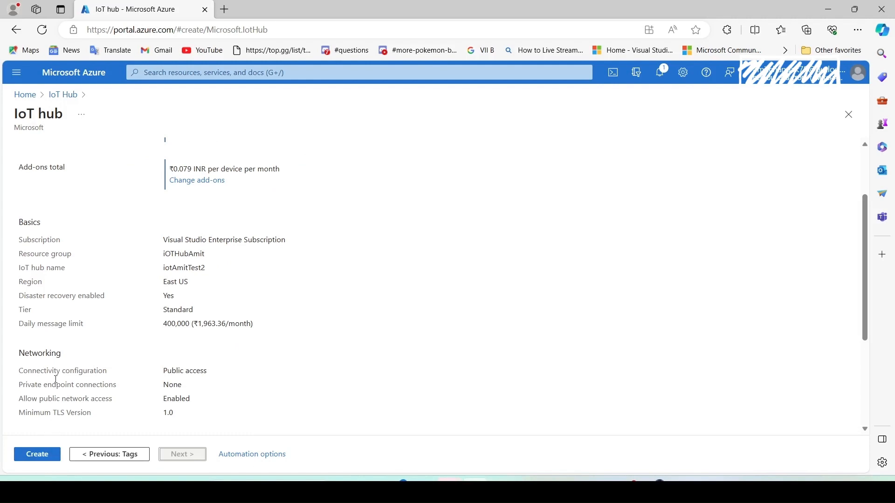
left_click(25, 95)
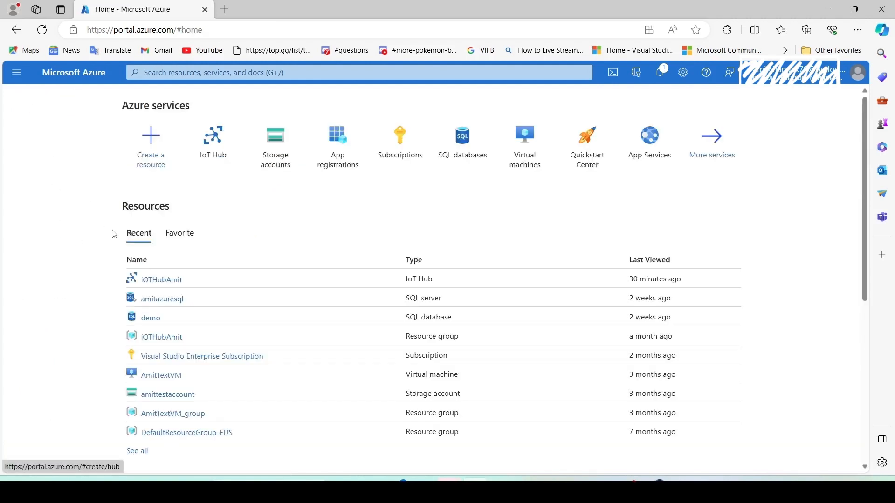
Open the existing IoT hub iOTHubAmit and collapse the list of hubs beside it
left_click(215, 150)
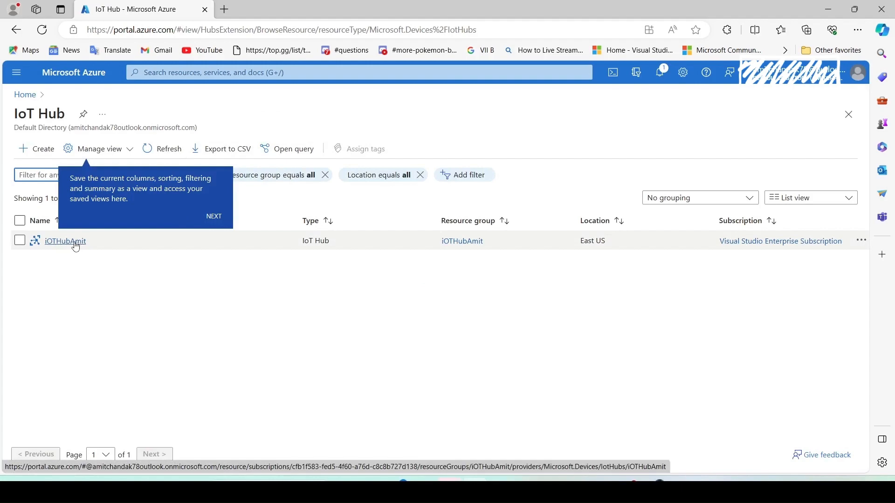
left_click(65, 241)
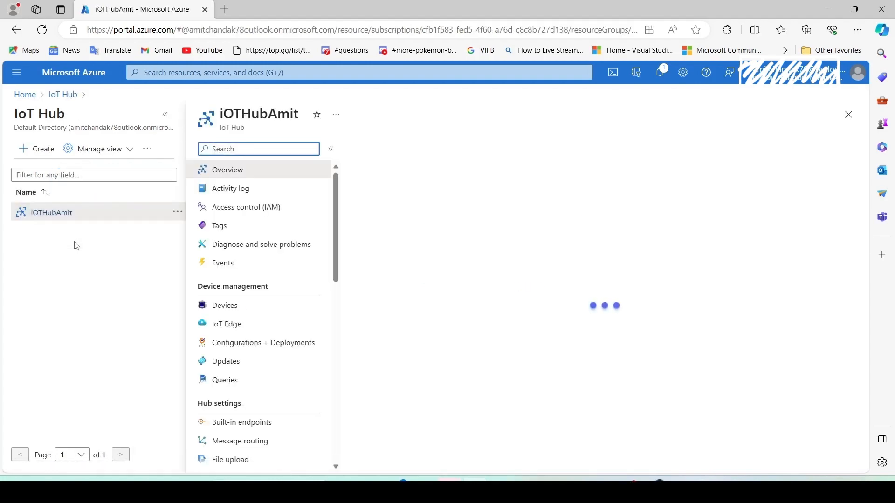
left_click(165, 115)
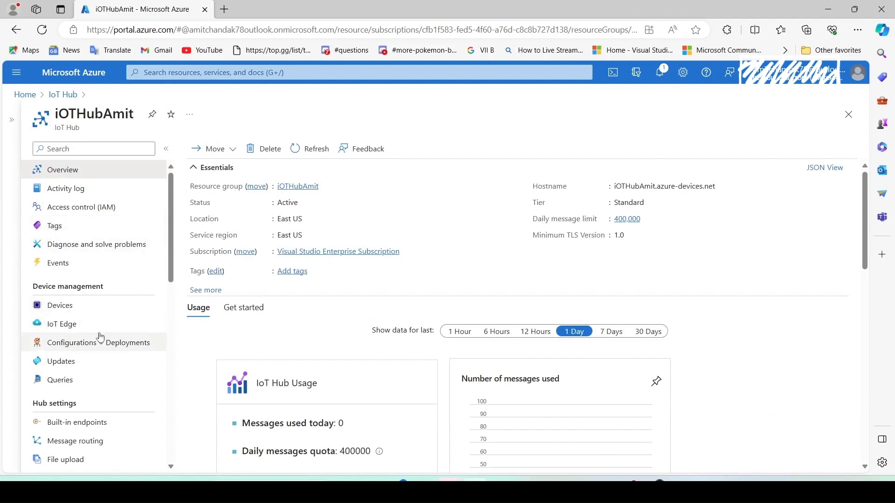
Examine the hub's shared access policies and its public network access settings
scroll(99, 332, "down", 5)
left_click(74, 342)
left_click(77, 368)
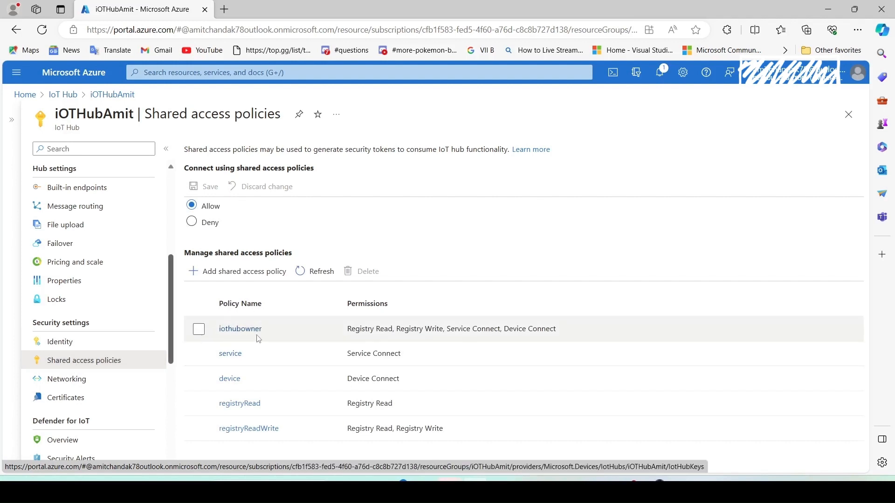
scroll(93, 368, "down", 2)
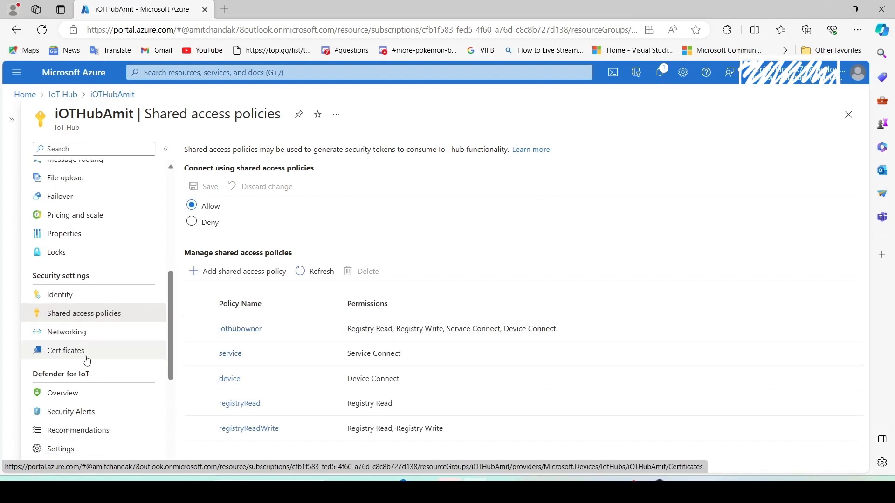
left_click(76, 342)
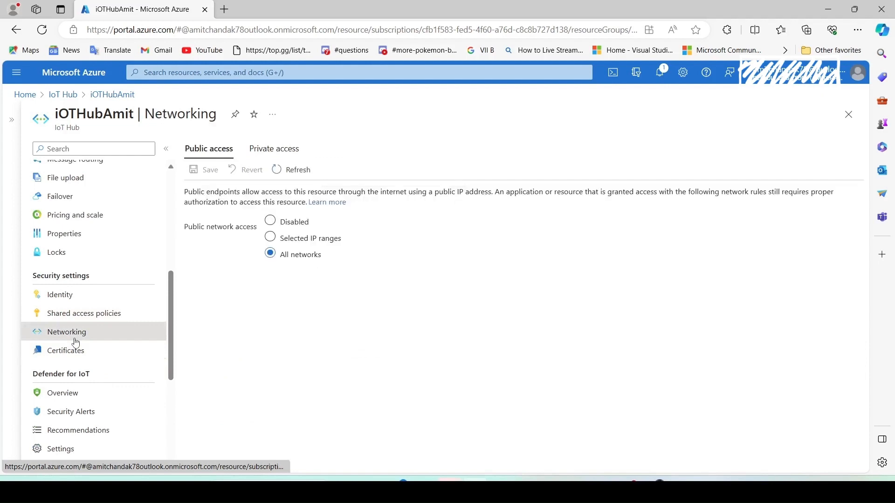
Add a device with the ID AmitTextDevice01 to the hub using symmetric key authentication, and open its details
scroll(70, 239, "up", 3)
scroll(69, 231, "up", 1)
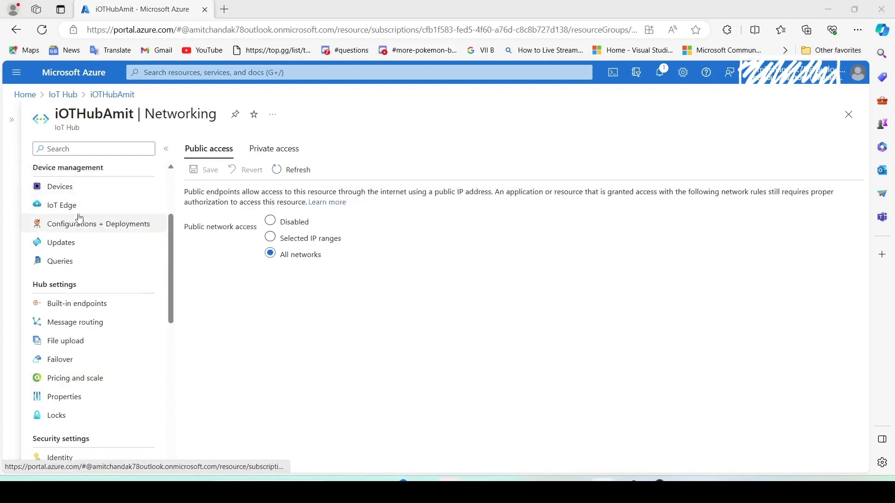
left_click(67, 221)
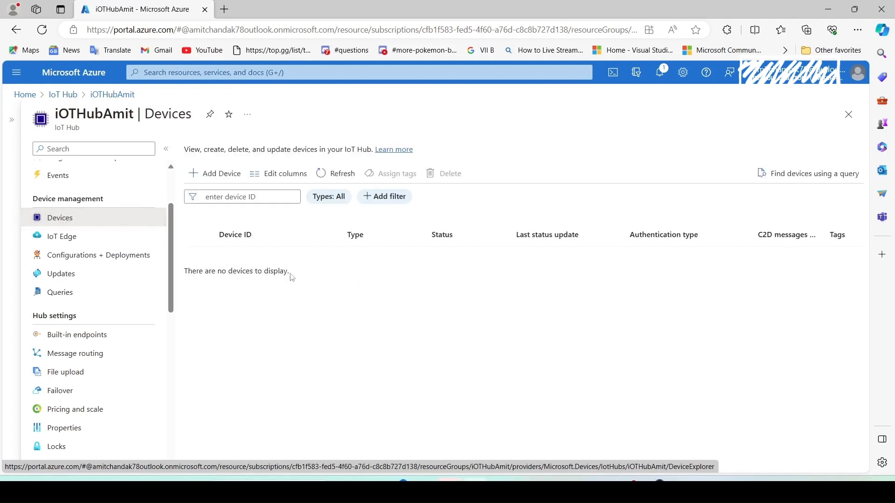
left_click(214, 180)
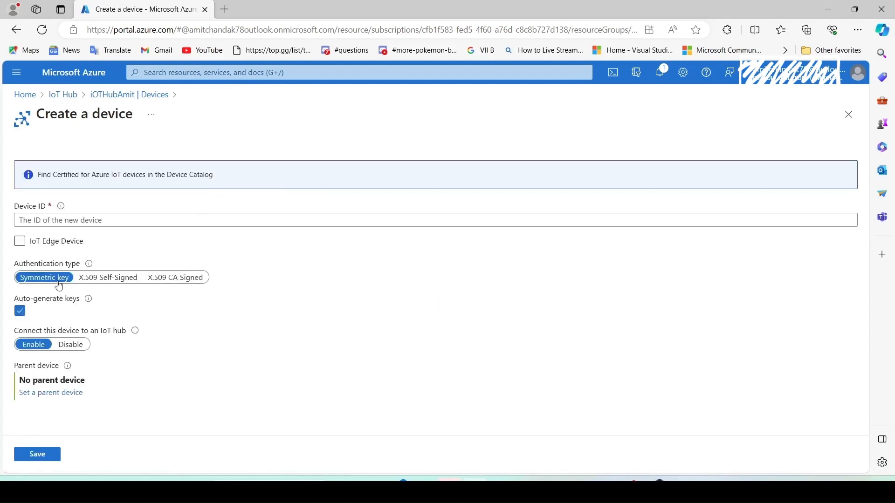
left_click(48, 222)
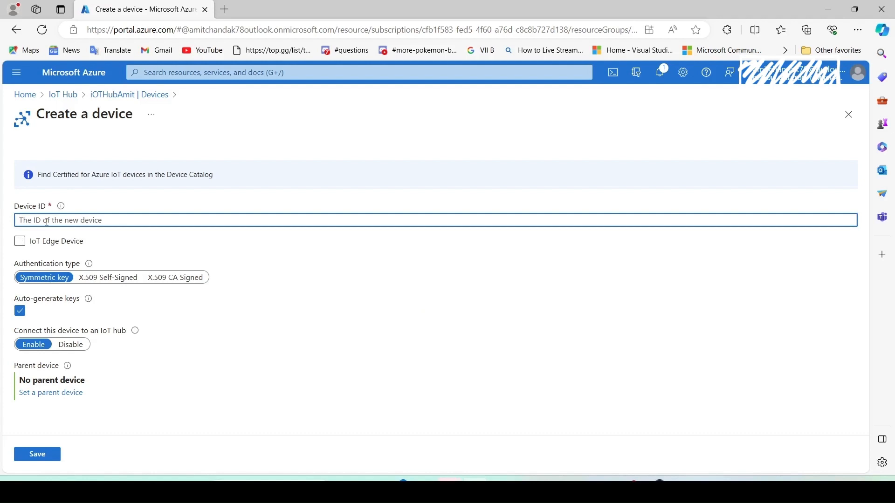
type("AmitTextDevice01")
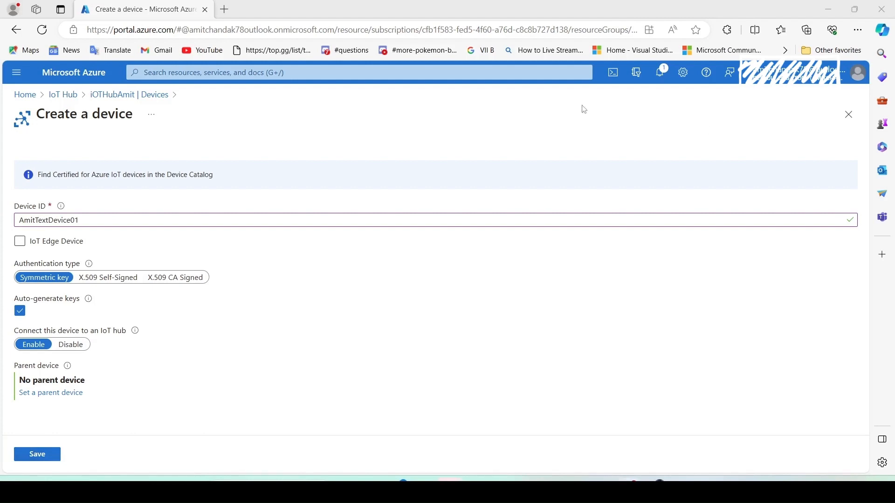
left_click(29, 455)
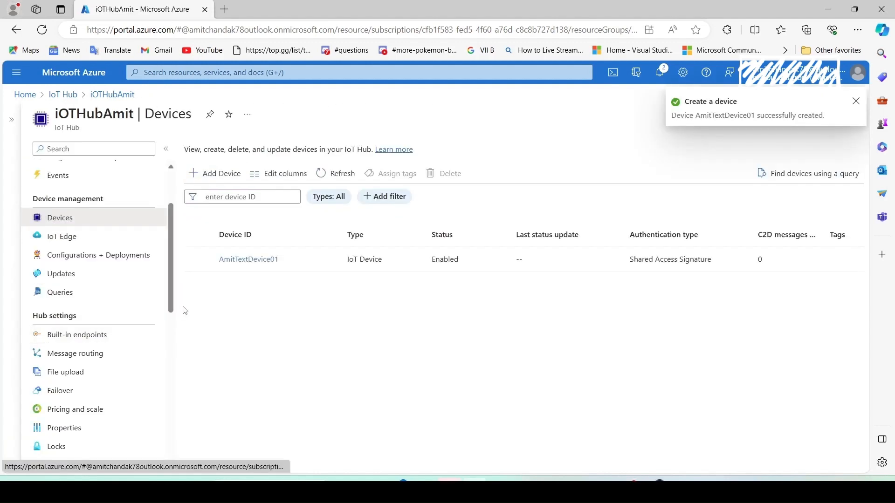
left_click(239, 259)
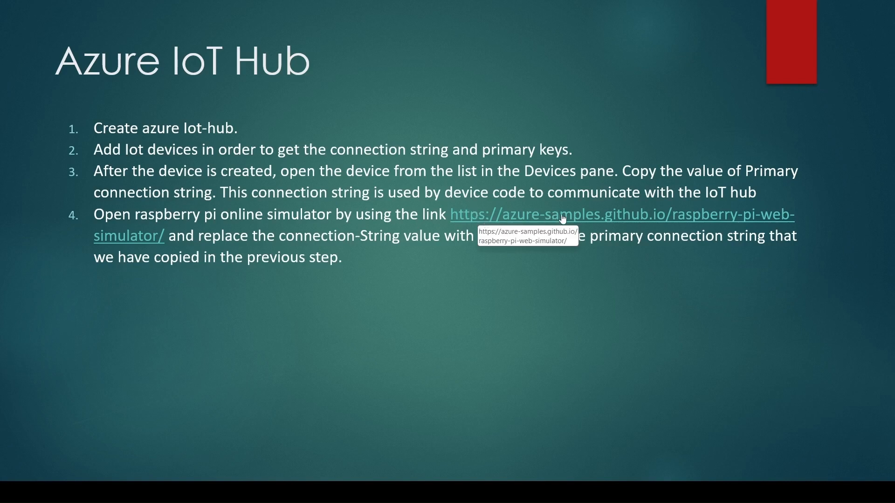
Switch to the Azure IoT Hub slide and open the Raspberry Pi online simulator from its link
right_click(563, 216)
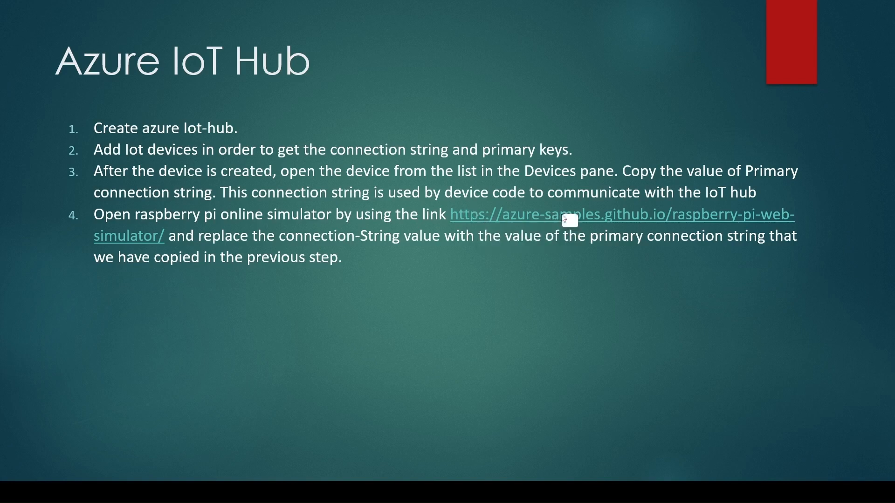
left_click(536, 217)
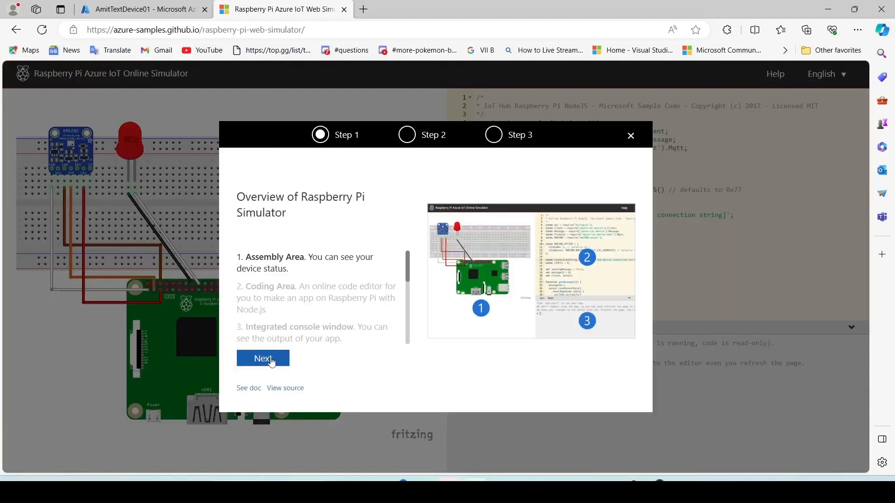
Finish the simulator's introduction and look through the sample code, including the connection string placeholder on line 15
left_click(273, 359)
left_click(321, 360)
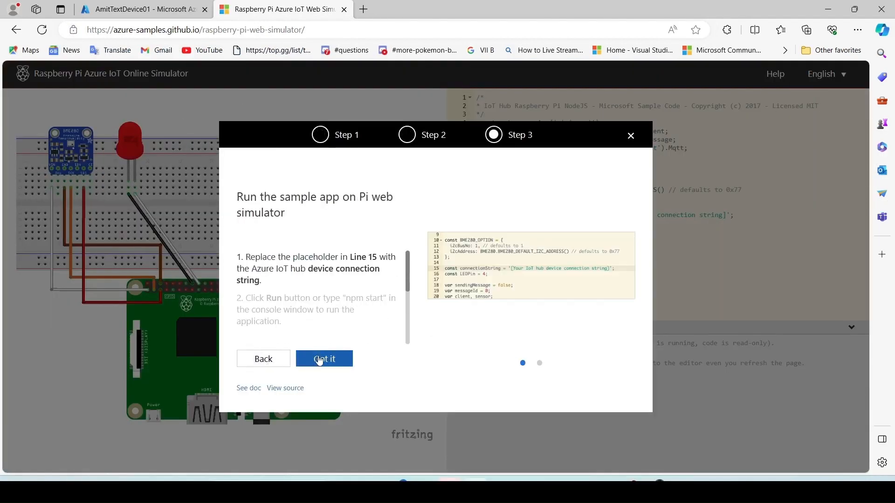
left_click(322, 360)
scroll(622, 203, "down", 5)
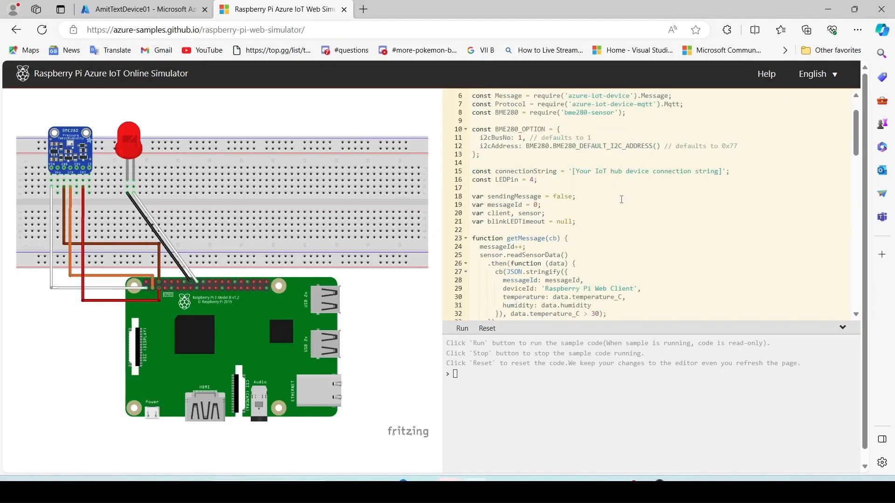
scroll(622, 204, "down", 9)
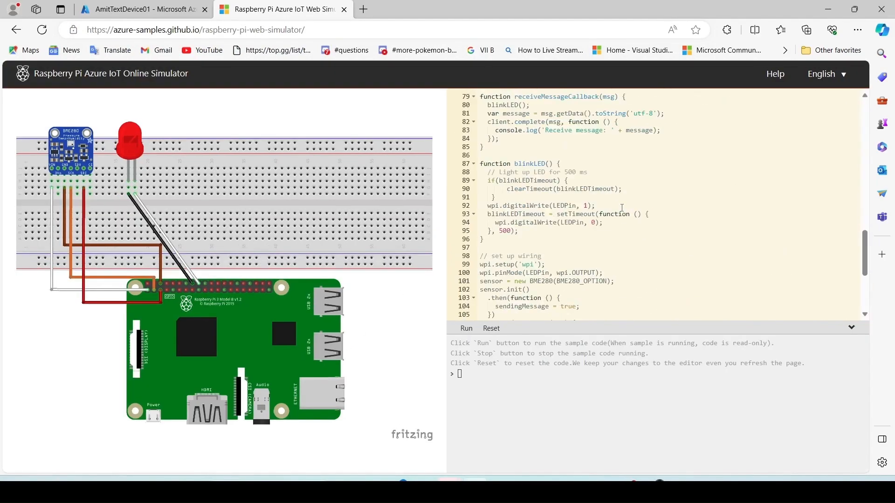
scroll(623, 208, "up", 11)
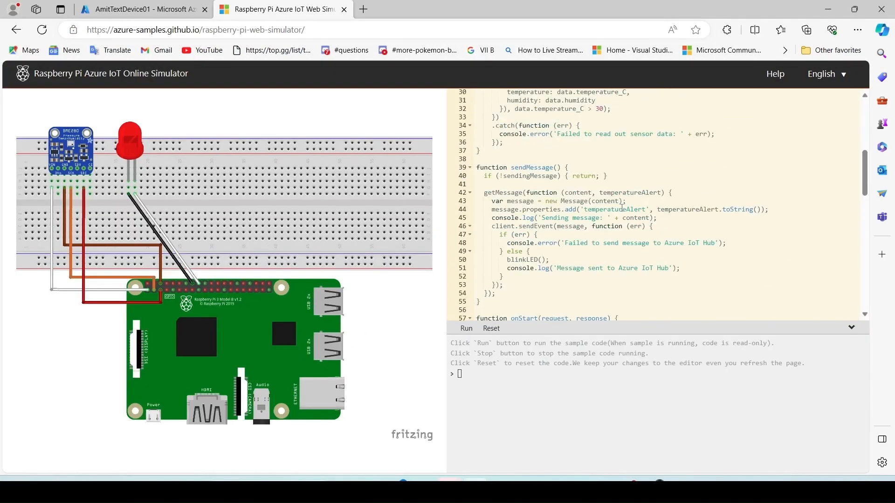
scroll(622, 214, "up", 3)
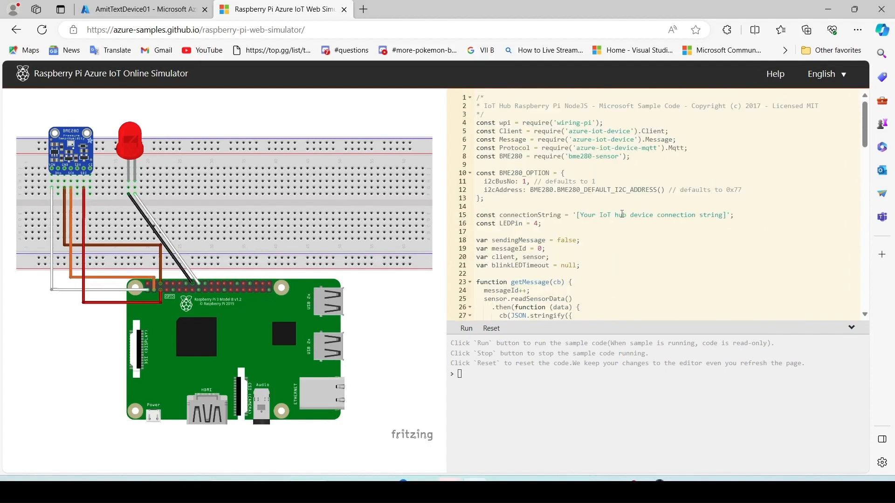
left_click(623, 230)
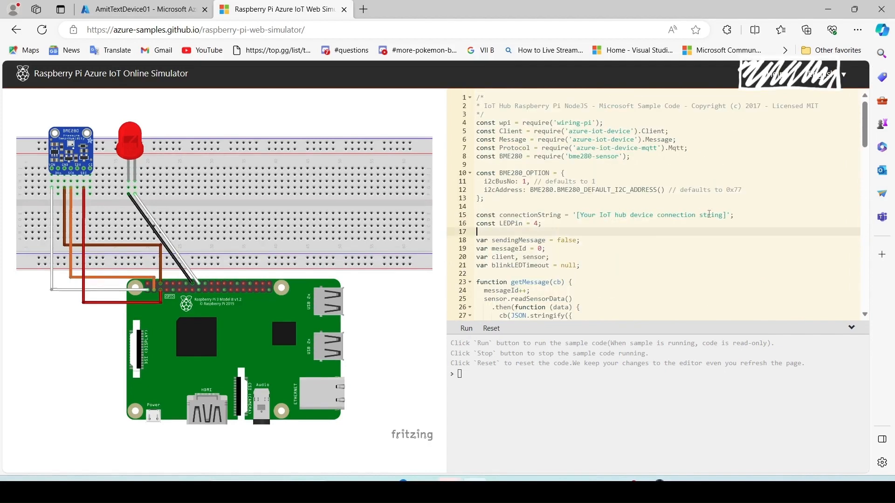
Copy the primary connection string of AmitTextDevice01 from the Azure portal and paste it over the placeholder on line 15 of the simulator code
left_click(149, 9)
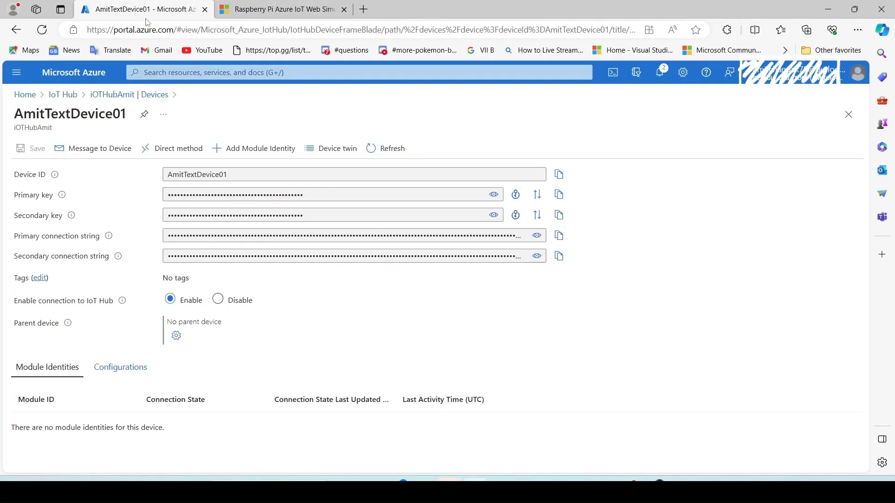
left_click(558, 236)
left_click(299, 10)
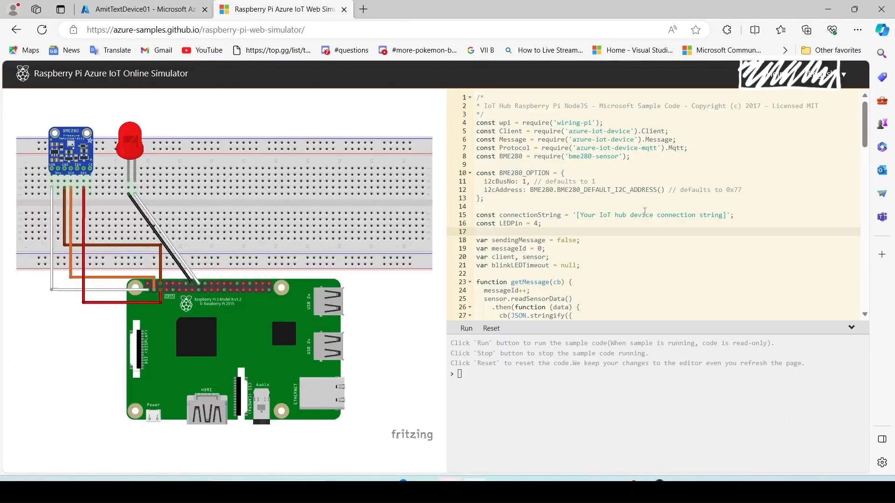
left_click_drag(727, 215, 577, 216)
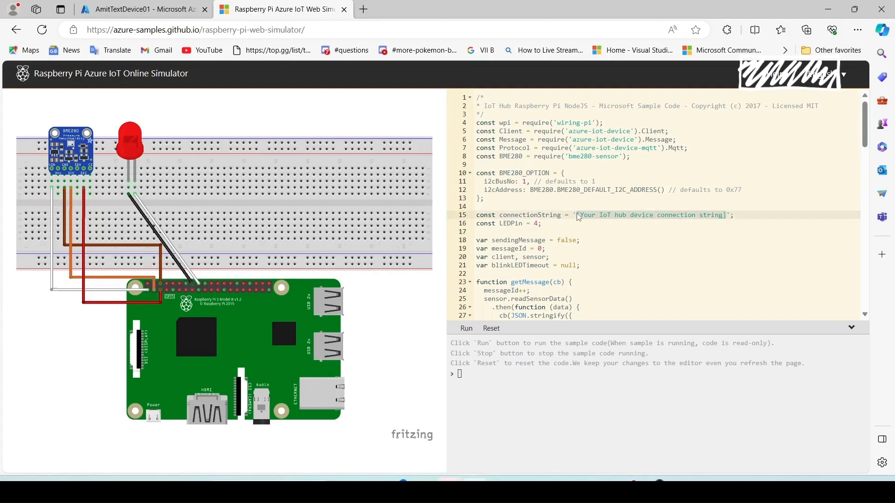
key("ctrl+v")
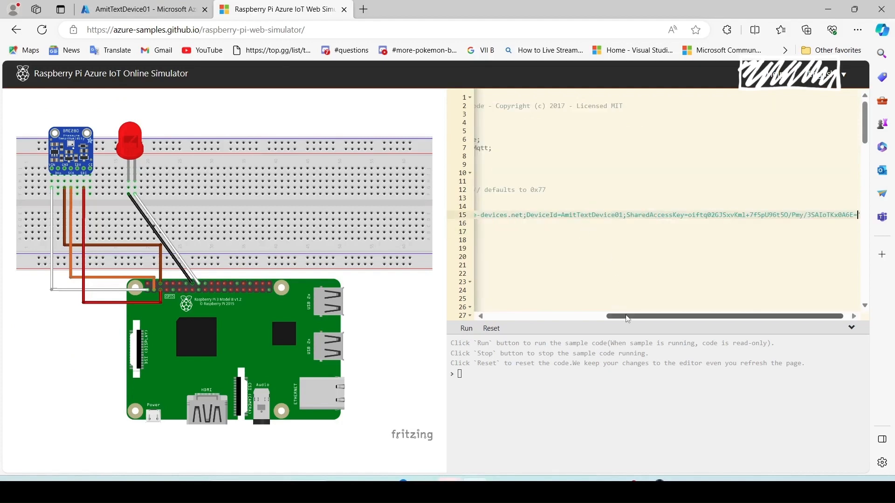
Run the sample code in the Raspberry Pi simulator to send messages to the IoT hub
left_click_drag(626, 317, 474, 323)
scroll(793, 180, "down", 20)
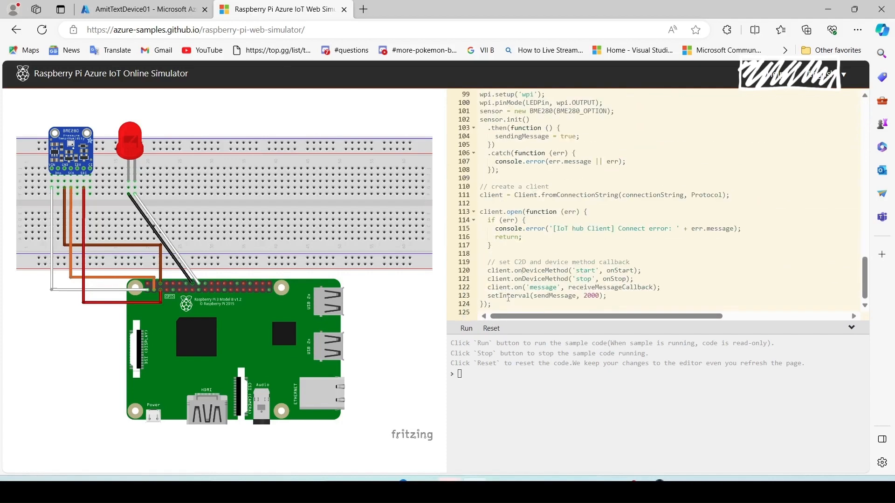
left_click(467, 329)
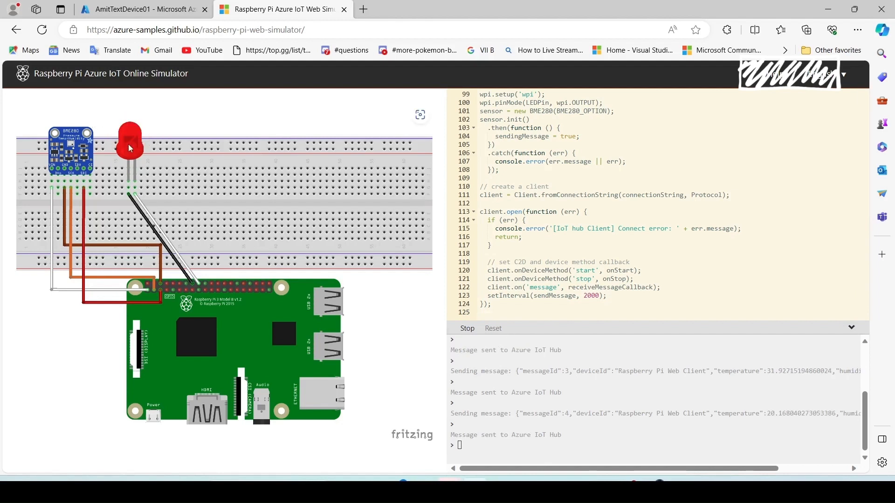
left_click_drag(102, 109, 162, 170)
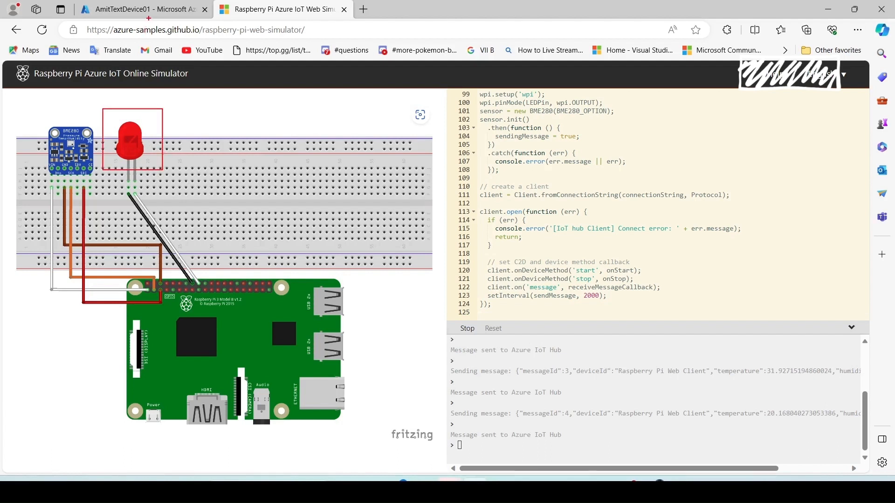
key("Escape")
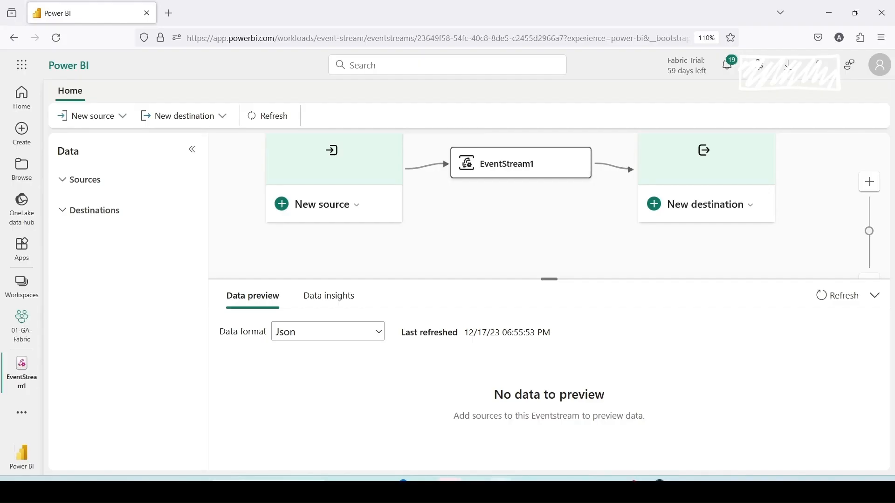
Add an Azure IoT Hub source to EventStream1, name it AmitTestIotHub and start creating a new cloud connection
left_click(326, 205)
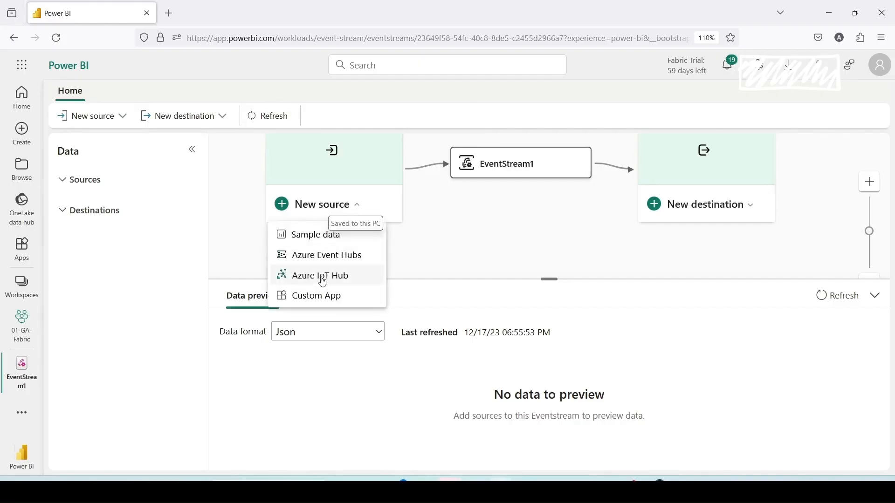
left_click(322, 280)
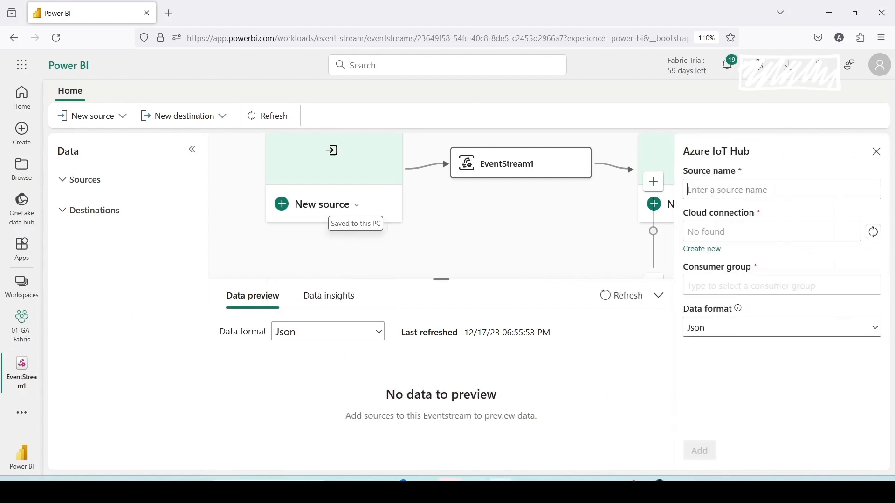
type("AmitTestIotHub")
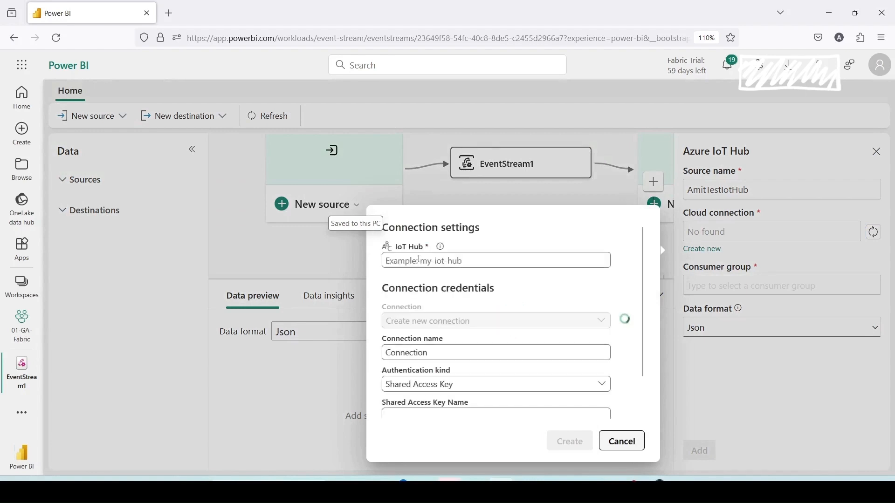
Enter IotHubAmit as the IoT hub in the new connection's settings
left_click(416, 264)
type("Iot")
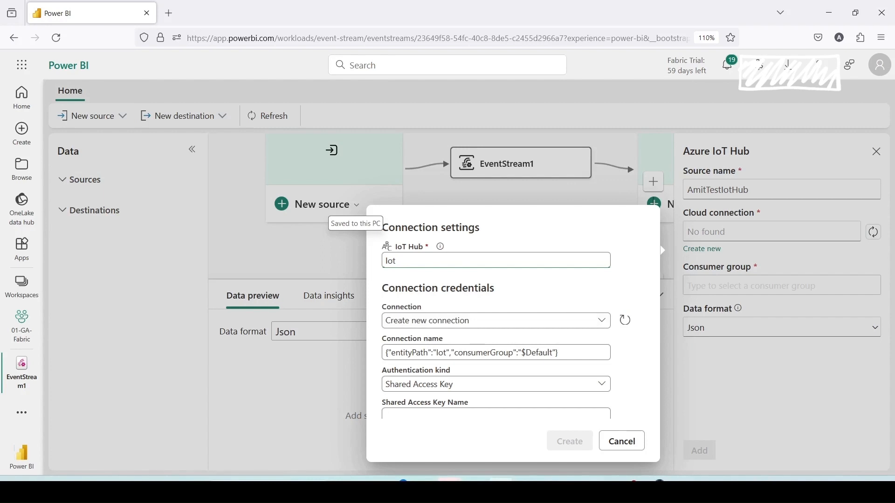
type("HubAmit")
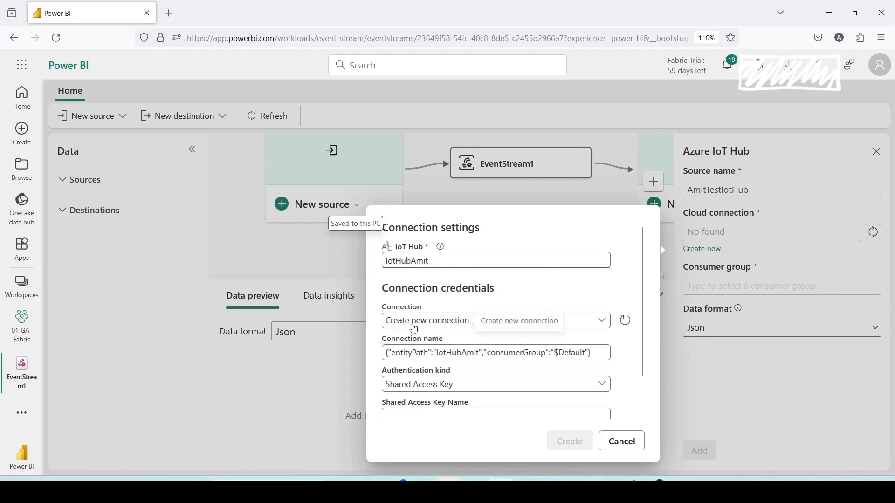
Name the connection AmitIotHub and choose Shared Access Key as its authentication kind
scroll(499, 323, "down", 2)
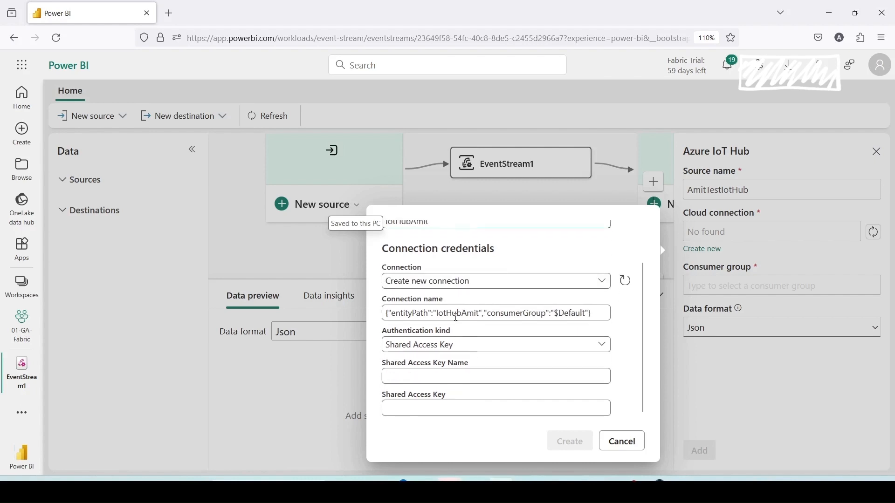
triple_click(455, 313)
key("BackSpace")
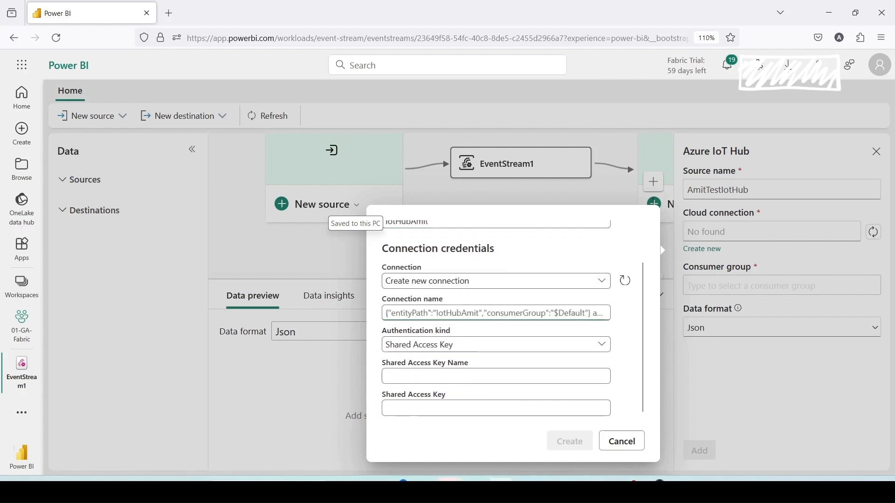
type("Am")
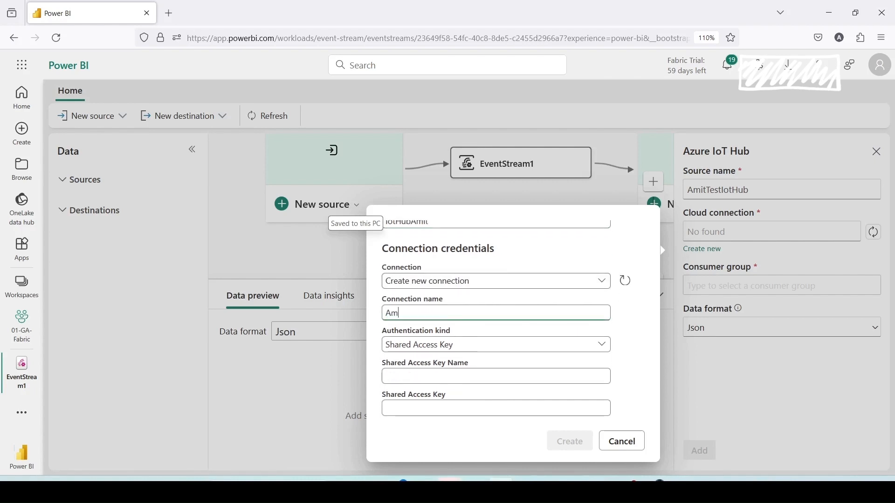
type("itIotH")
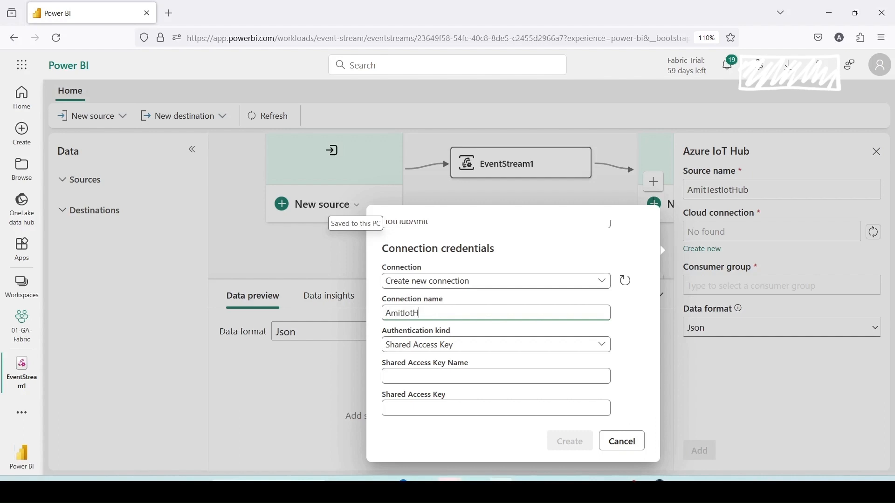
type("ub")
left_click(427, 347)
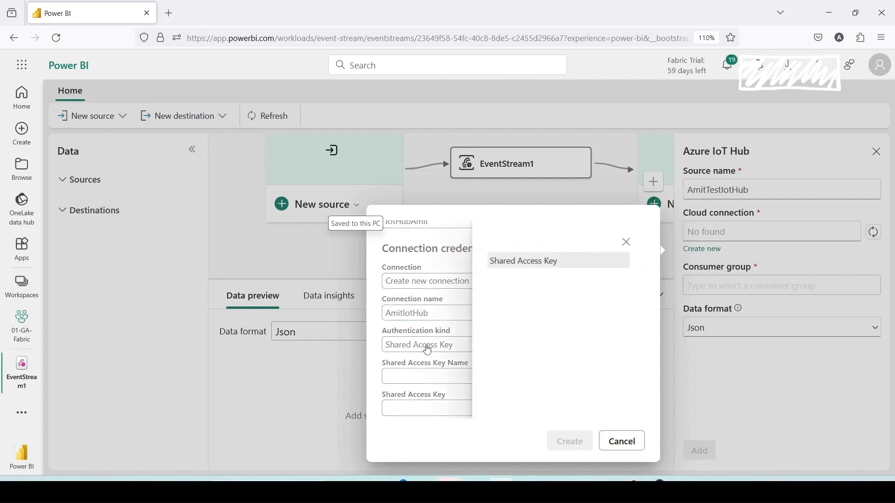
left_click(538, 261)
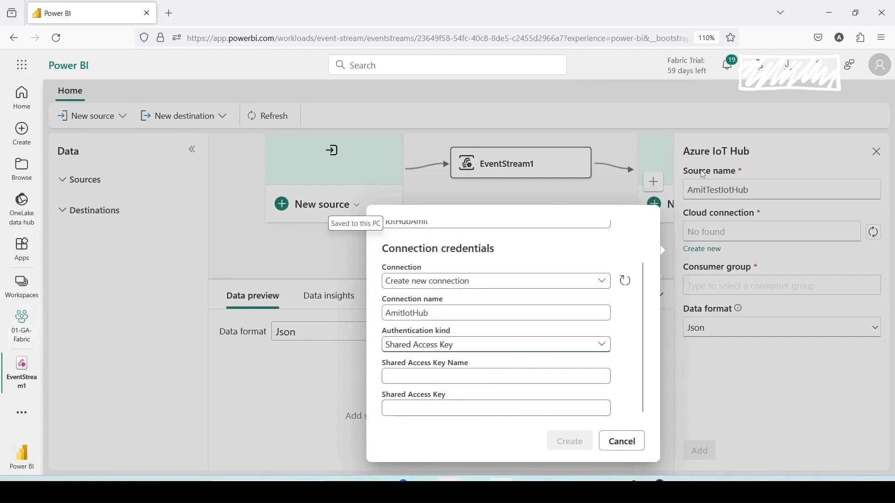
Switch to the Azure portal, open the iothubowner policy among iOTHubAmit's shared access policies and copy the policy name
key("alt+Tab")
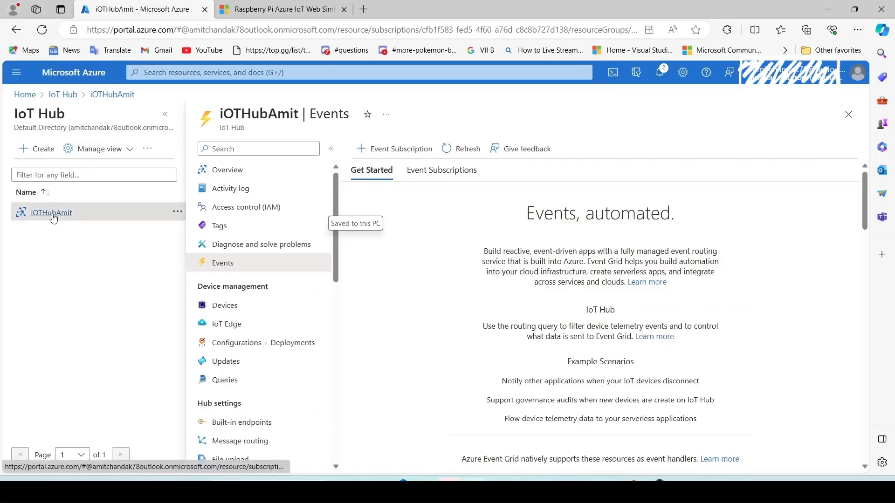
scroll(233, 303, "down", 3)
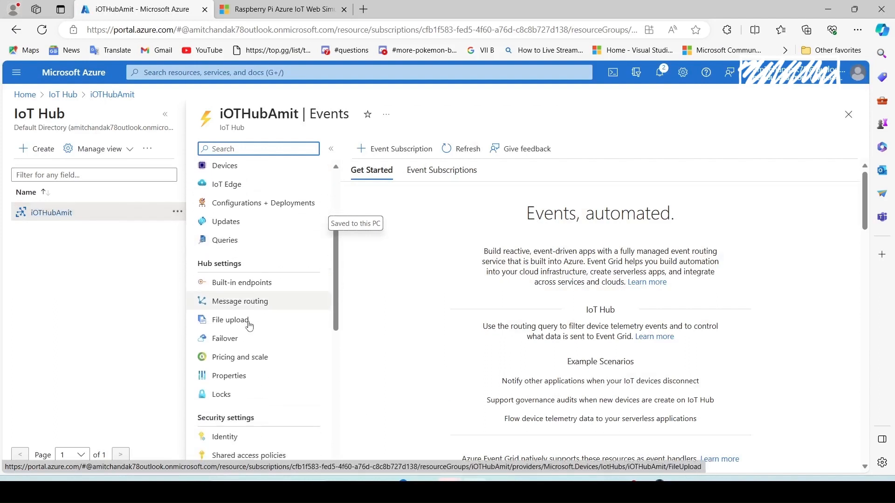
scroll(250, 326, "down", 2)
left_click(245, 366)
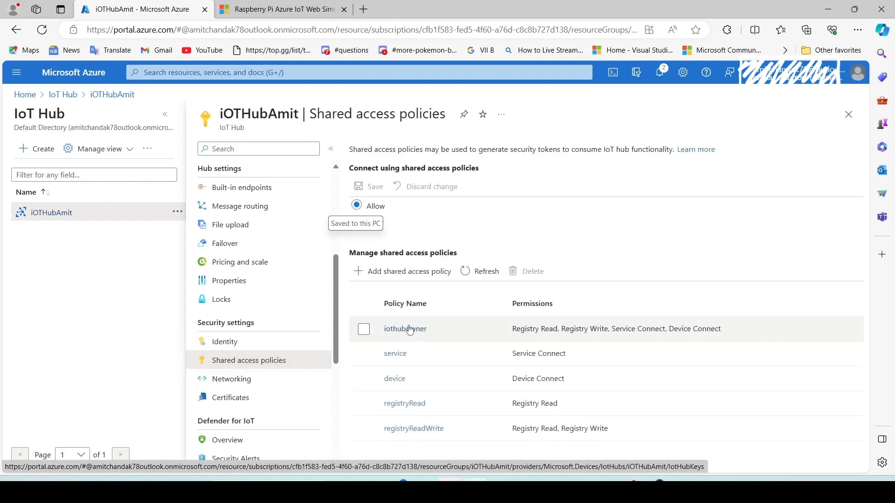
left_click(406, 330)
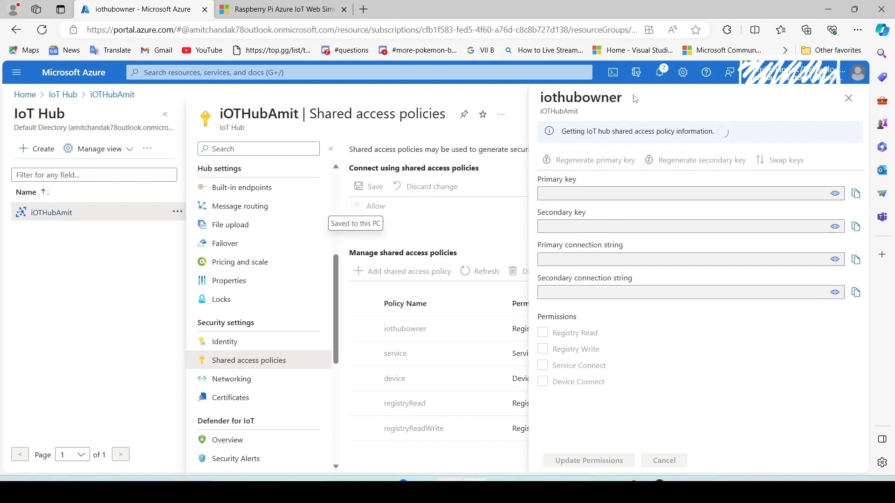
left_click_drag(542, 99, 632, 105)
key("ctrl+c")
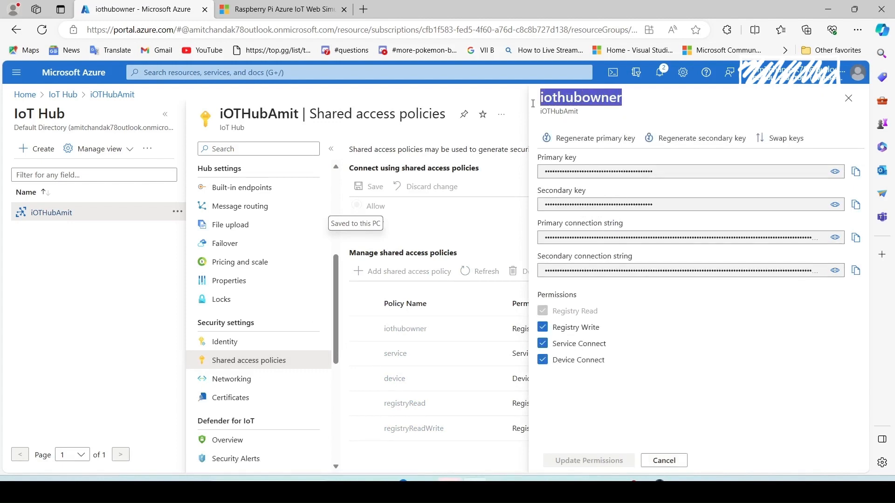
Switch back to the eventstream's connection settings and enter iothubowner as the shared access key name
key("alt+Tab")
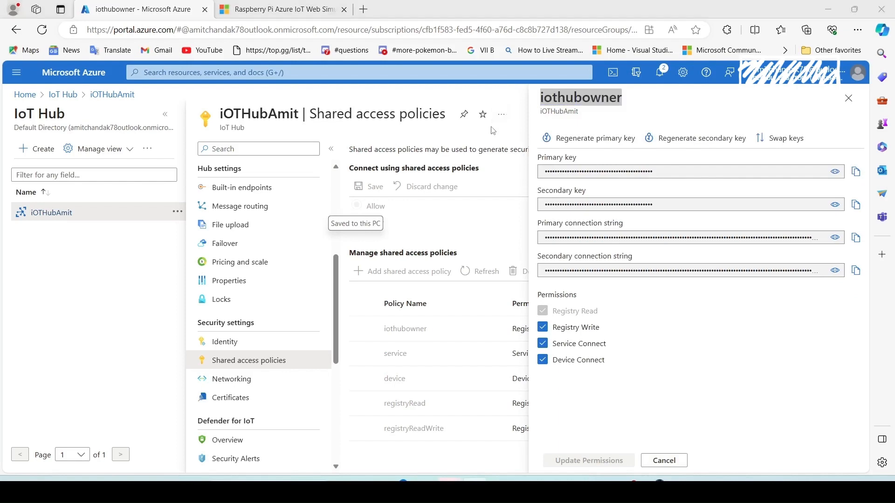
key("alt+Tab")
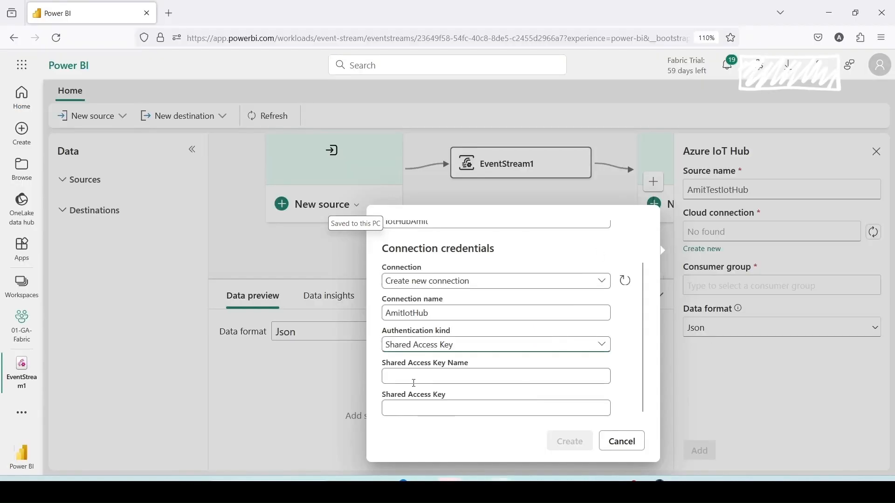
left_click(411, 377)
key("ctrl+v")
Switch to the Azure portal and copy the primary key of the iothubowner policy
left_click(413, 410)
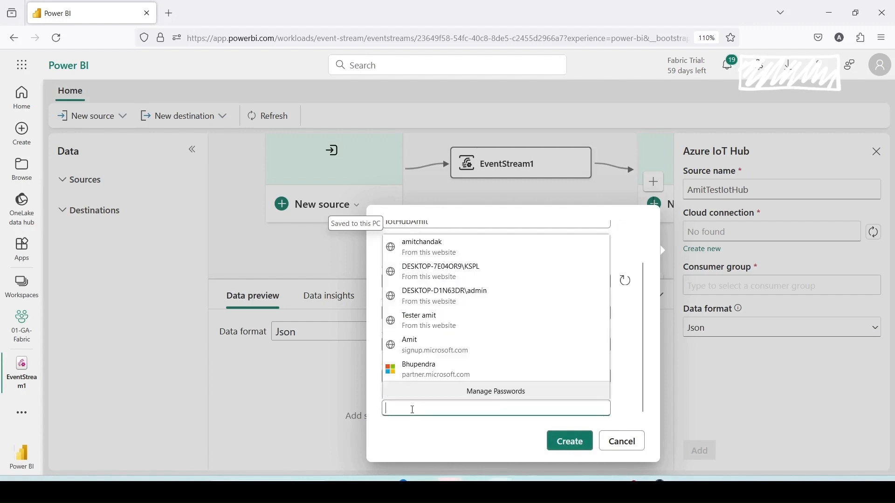
left_click(627, 236)
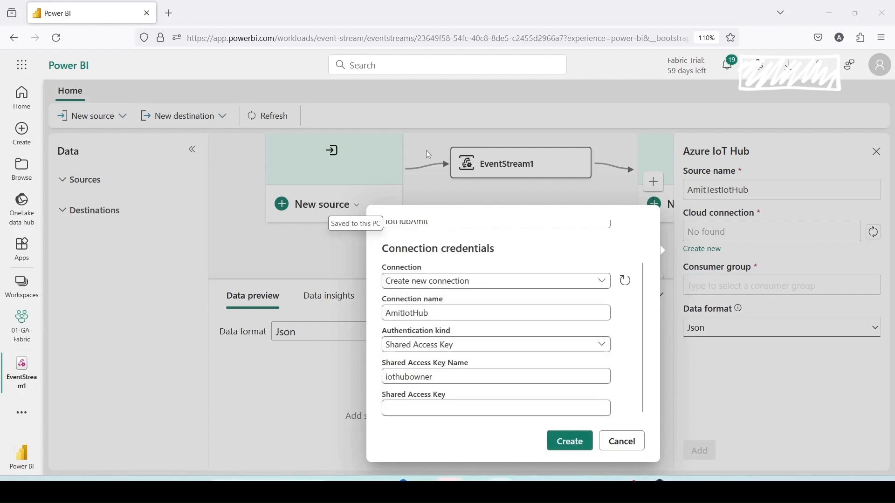
key("alt+Tab")
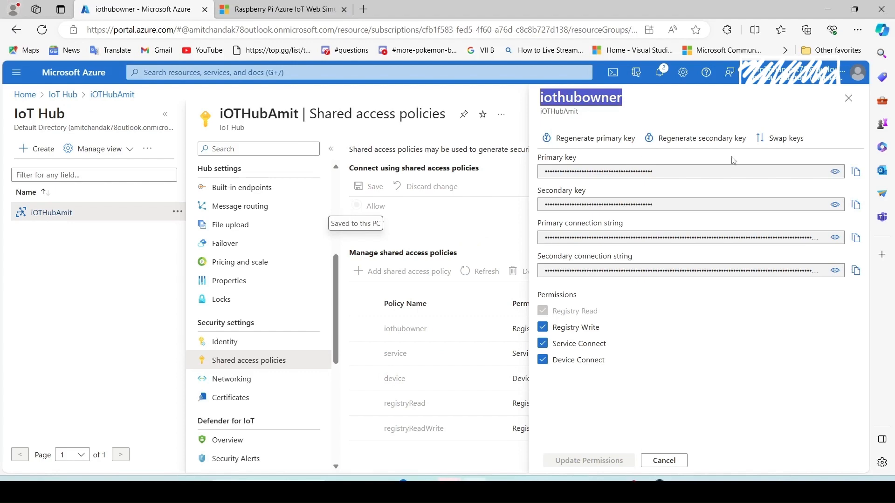
left_click(861, 177)
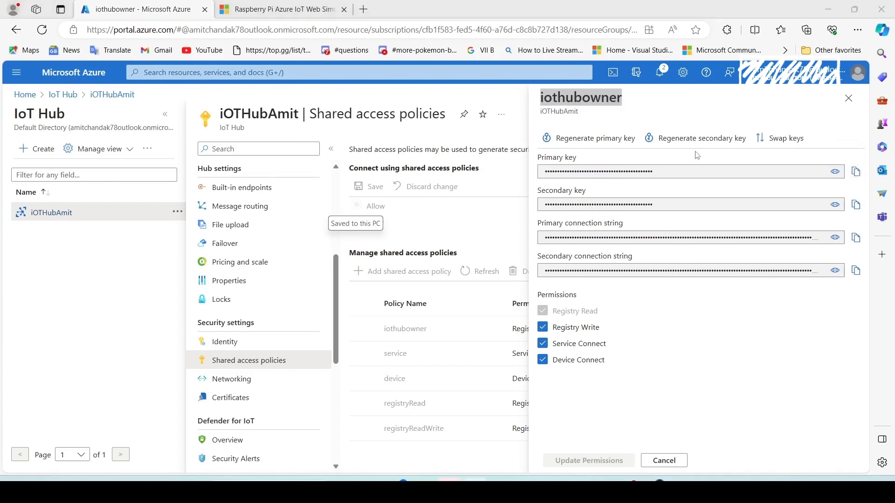
Switch back to the eventstream's connection settings, paste the shared access key and create the connection
key("alt+Tab")
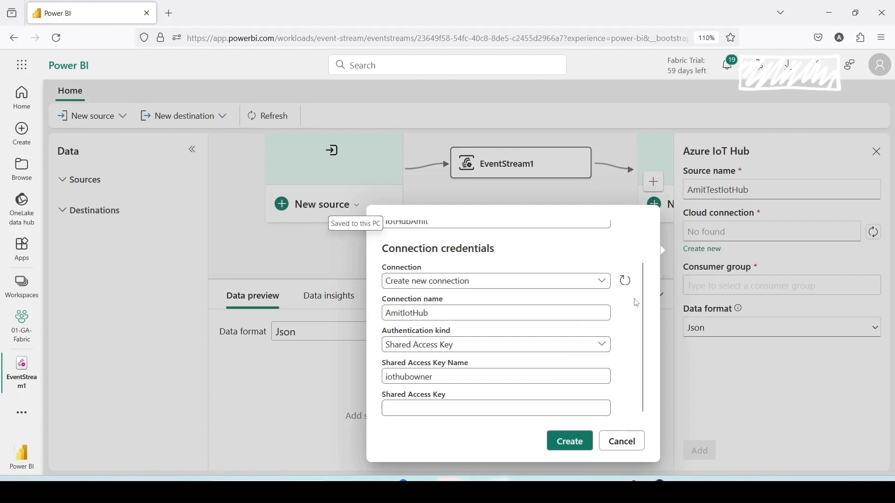
left_click(418, 408)
key("ctrl+v")
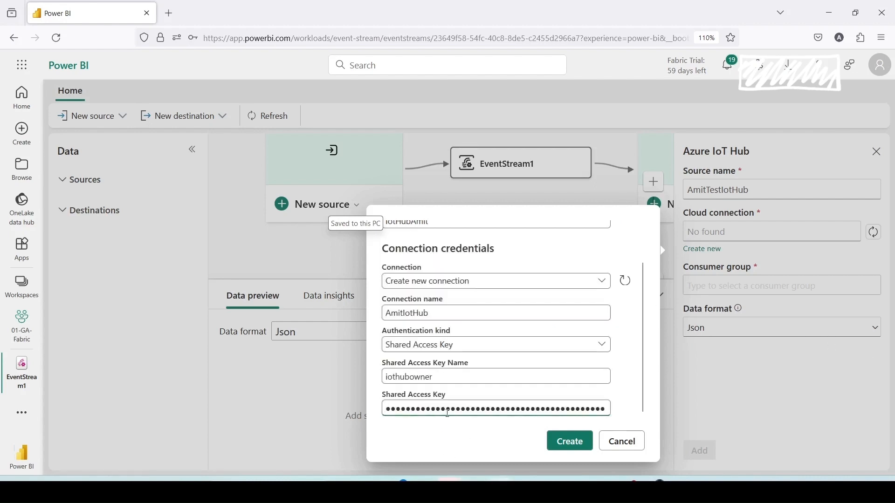
left_click(570, 442)
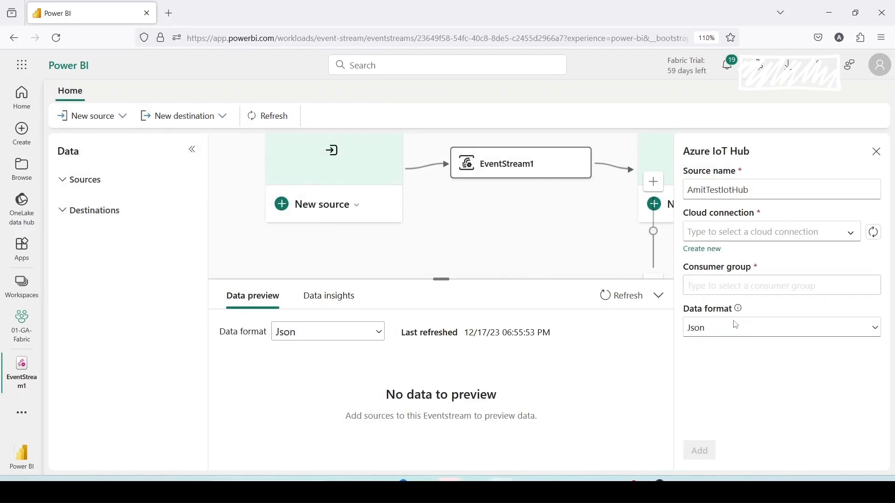
Try to add the Azure IoT Hub source with the AmitIotHub cloud connection and the $Default consumer group
left_click(851, 237)
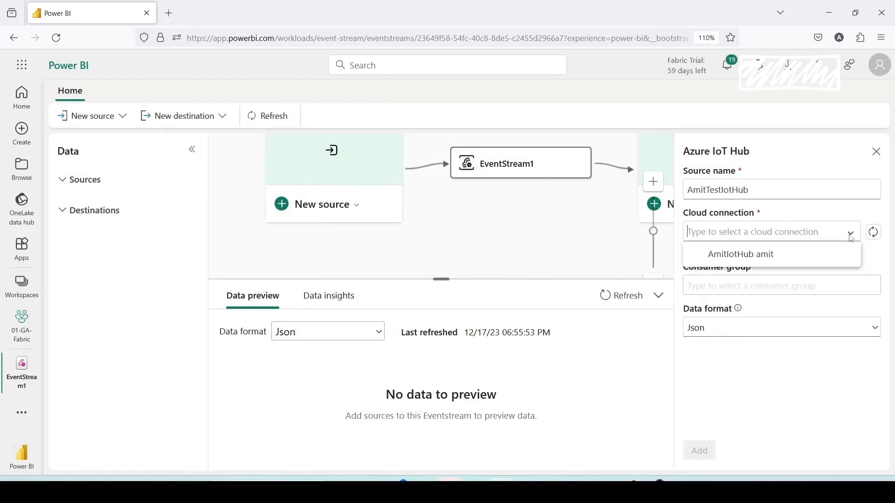
left_click(764, 254)
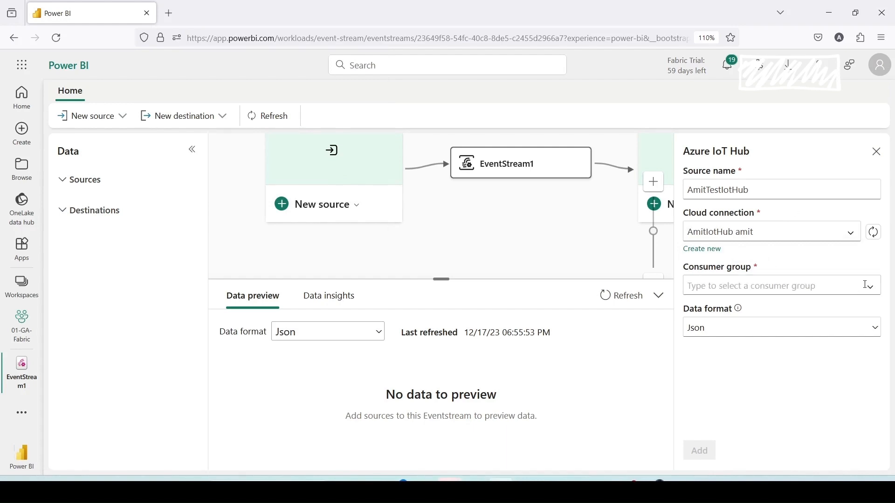
left_click(871, 288)
left_click(773, 307)
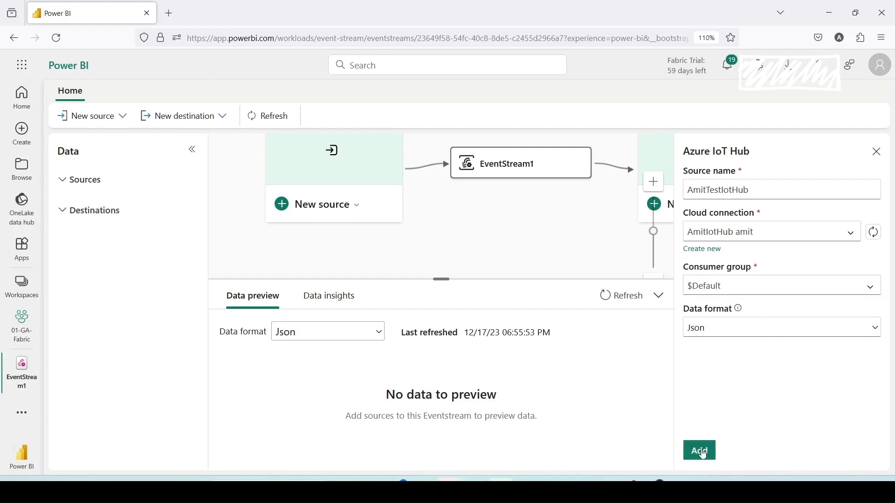
left_click(703, 453)
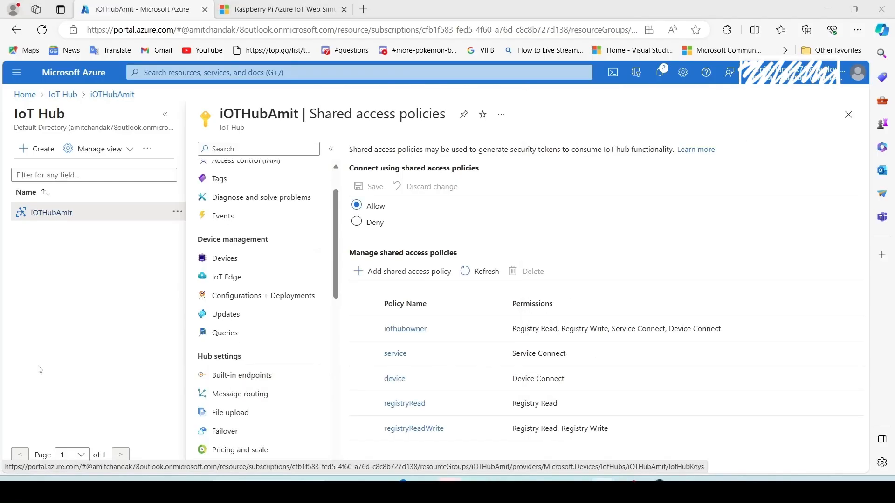
Switch to the Azure portal and create a consumer group named PowerBI in iOTHubAmit's built-in endpoints
left_click(229, 379)
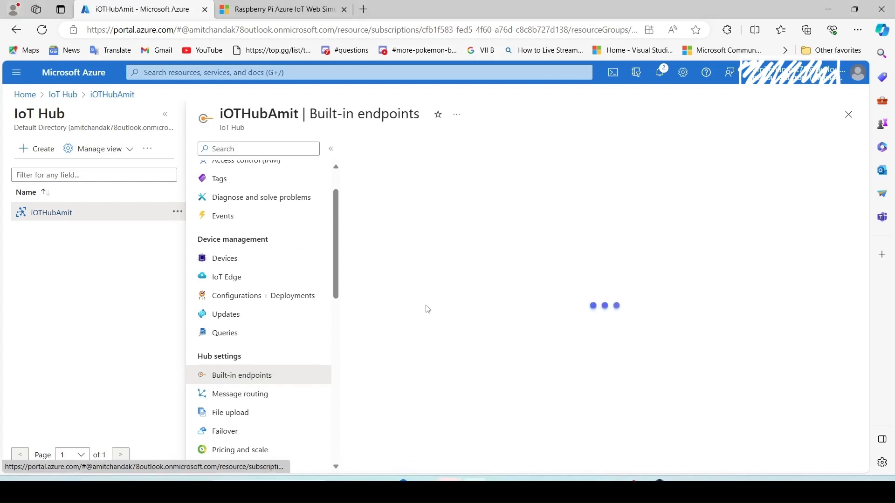
scroll(426, 303, "down", 2)
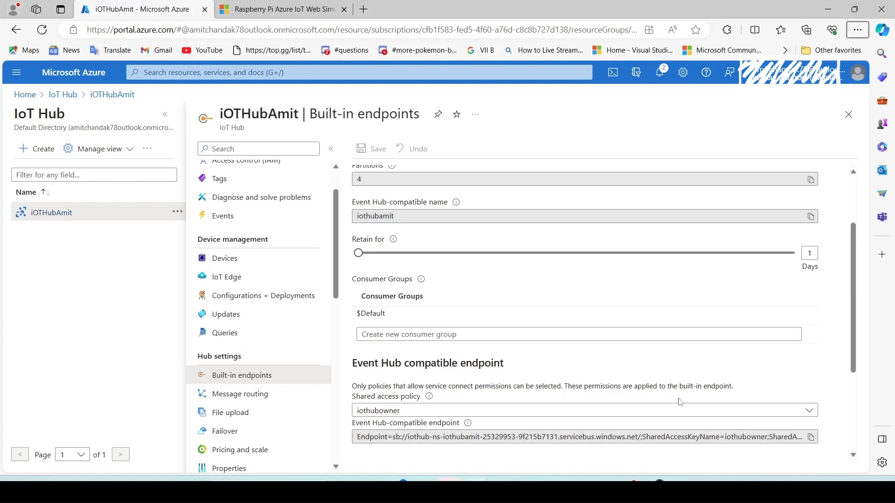
scroll(382, 290, "down", 2)
left_click(382, 289)
type("Pow")
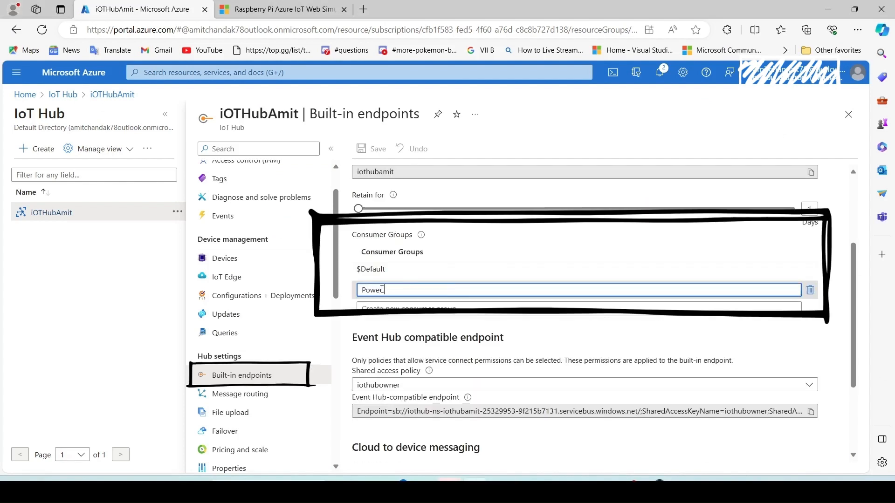
type("erBI")
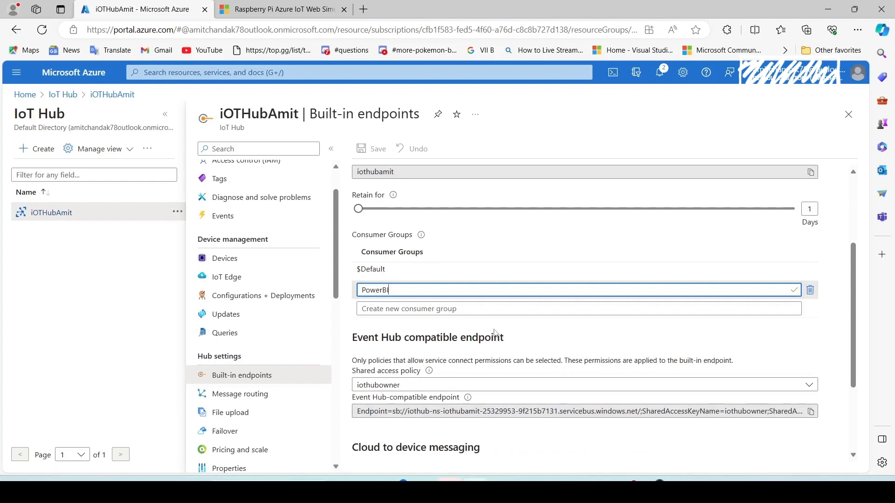
key("Return")
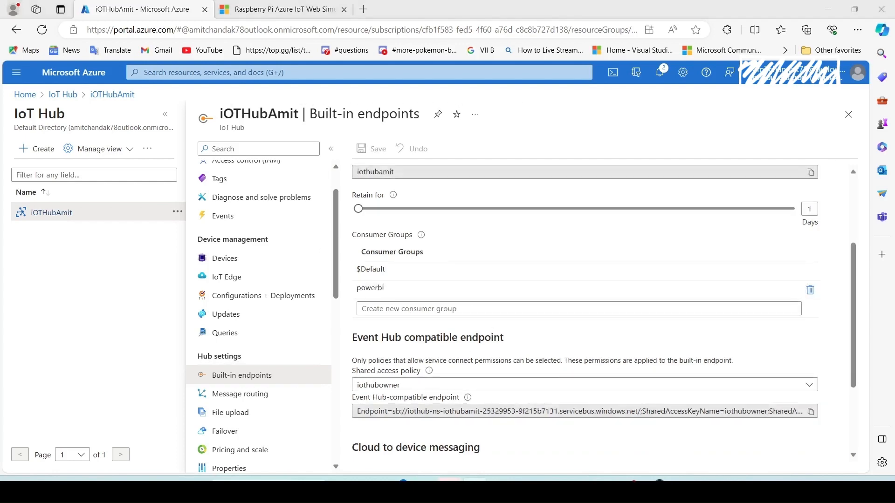
Switch back to the eventstream, refresh the source's cloud connections and select the AmitIotHub connection again
key("alt+Tab")
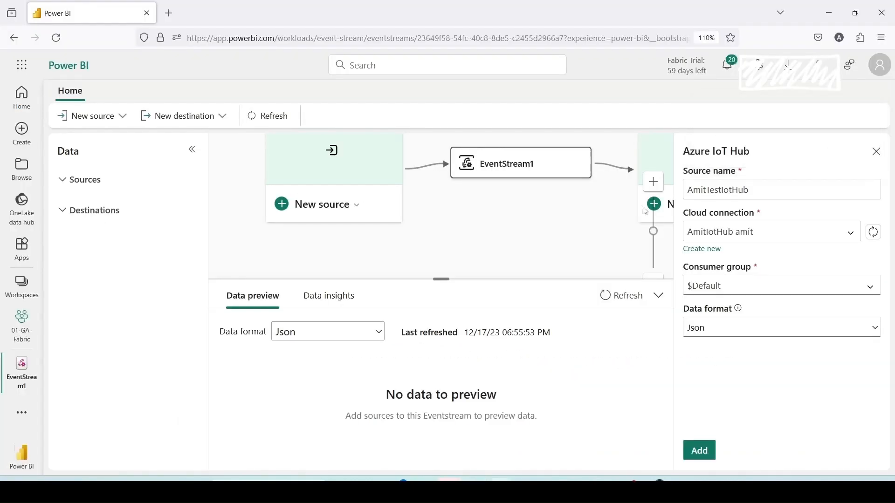
left_click(871, 286)
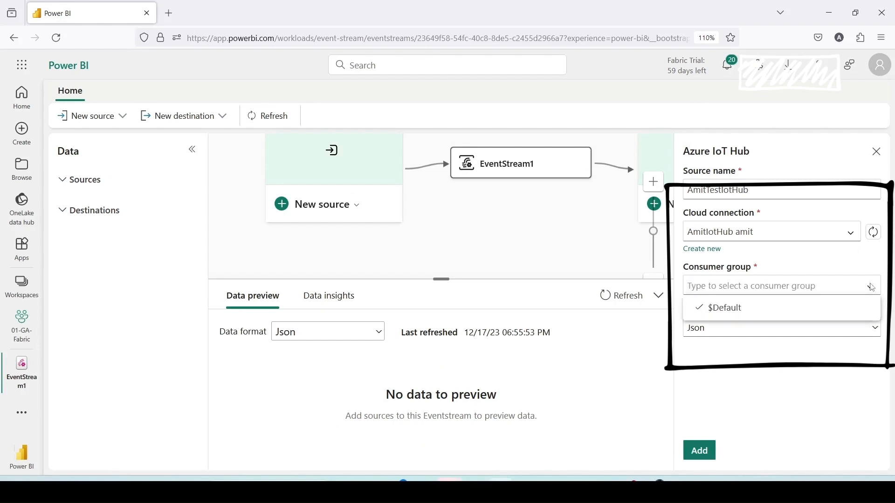
left_click(874, 235)
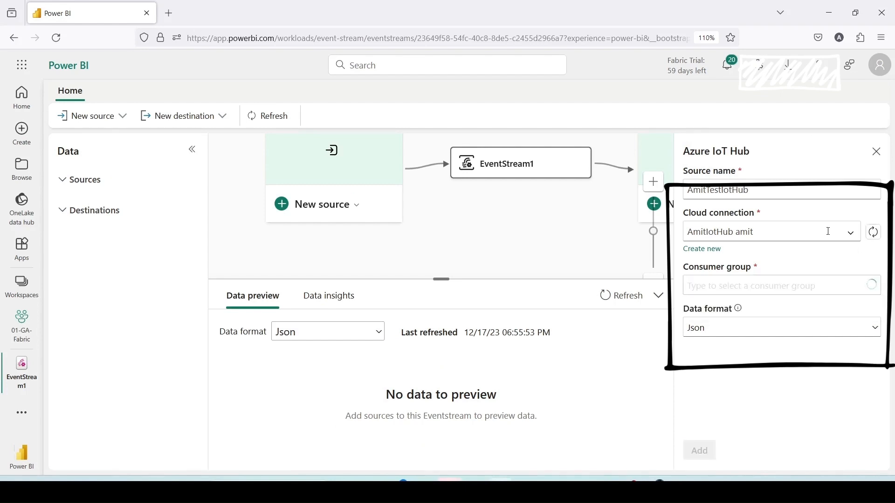
left_click(851, 233)
left_click(741, 254)
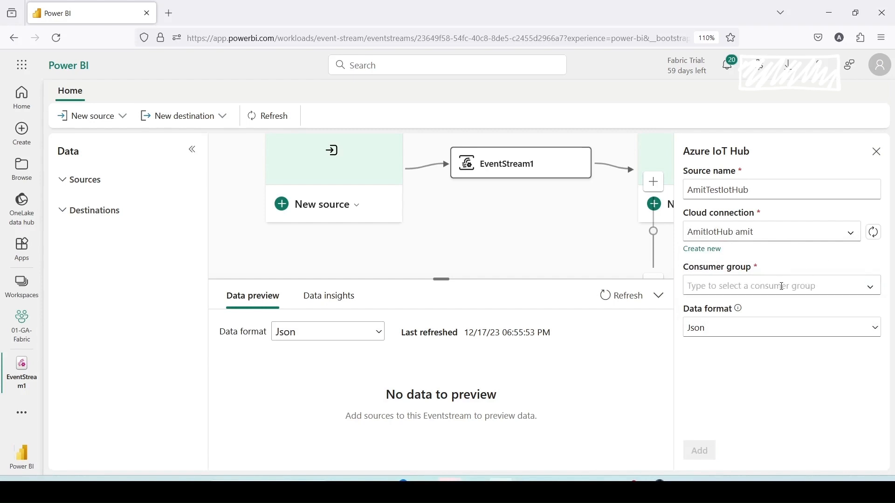
Choose powerbi as the consumer group and add the AmitTestIotHub source to the eventstream
left_click(875, 288)
left_click(743, 334)
left_click(743, 334)
left_click(730, 373)
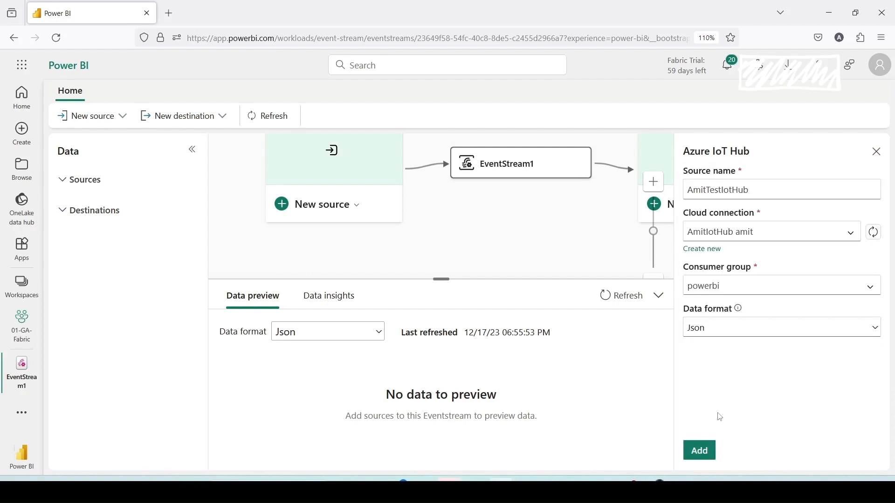
left_click(708, 452)
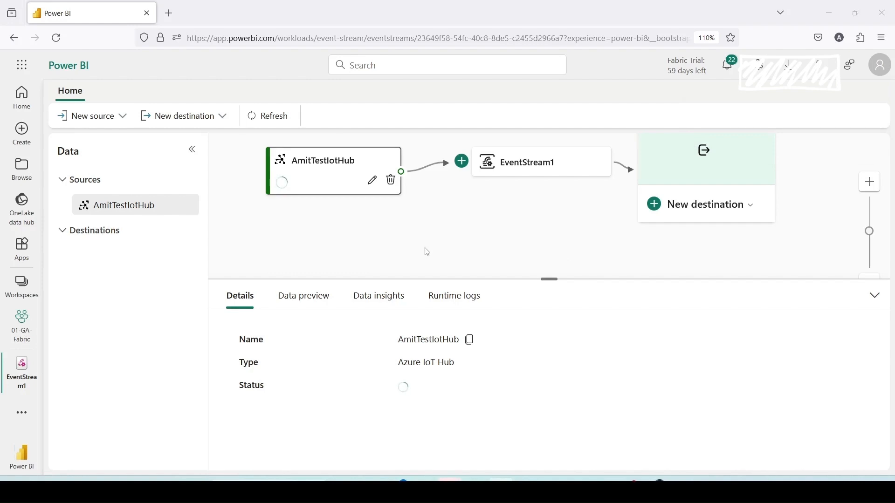
Check the message output in the Raspberry Pi simulator, and examine the incoming rows in the eventstream's data preview
key("alt+Tab")
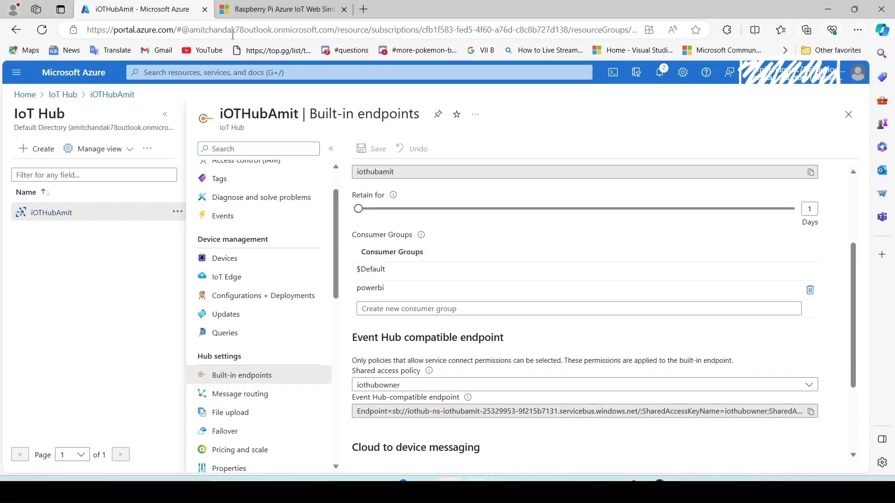
left_click(278, 9)
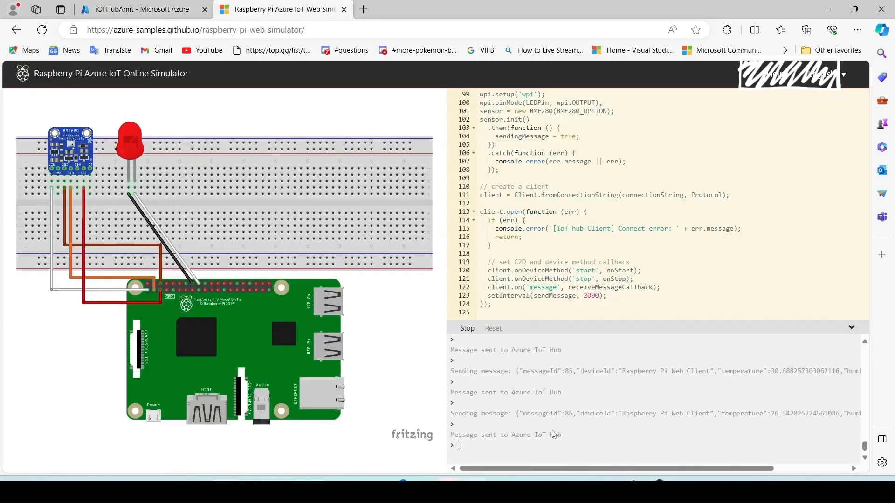
key("alt+Tab")
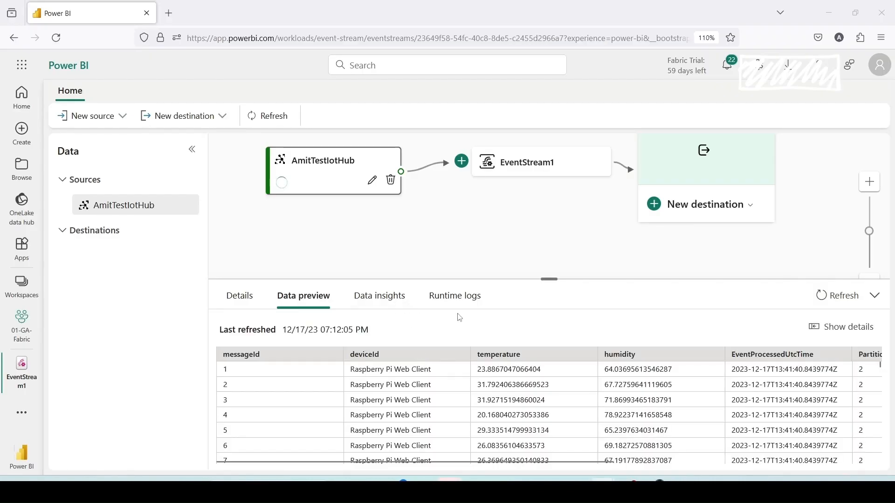
left_click(569, 369)
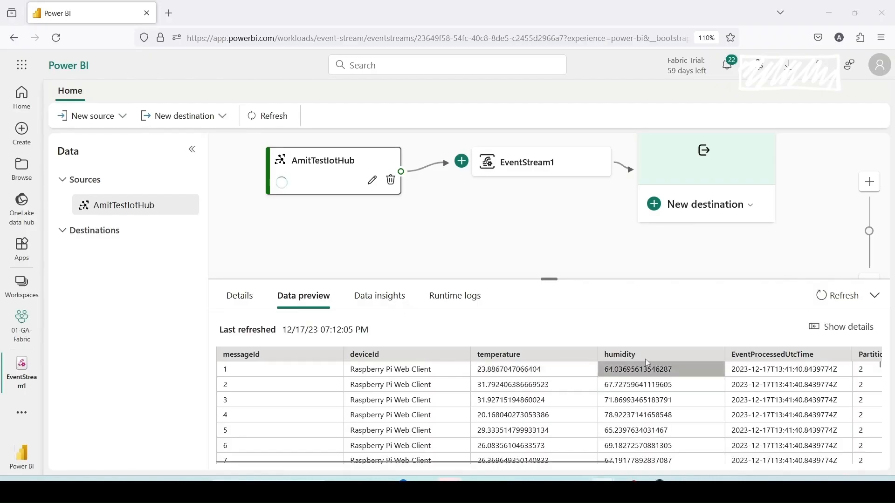
scroll(645, 373, "down", 3)
scroll(661, 379, "up", 3)
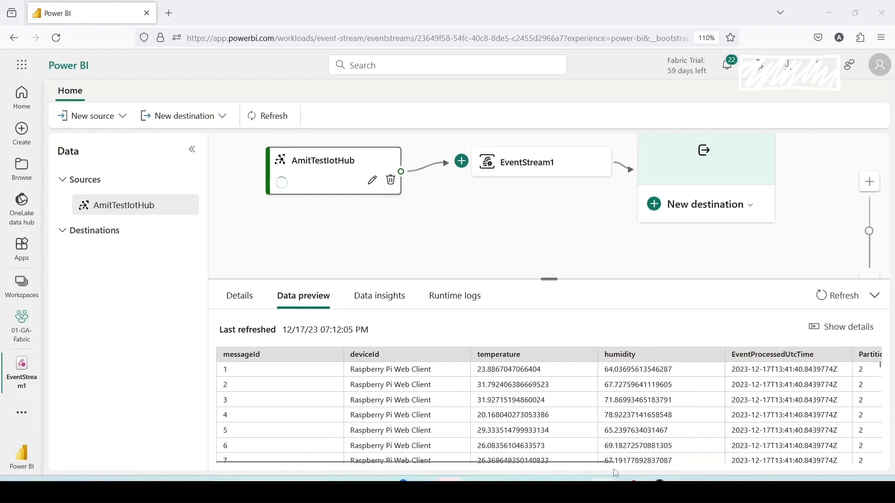
left_click_drag(606, 466, 499, 460)
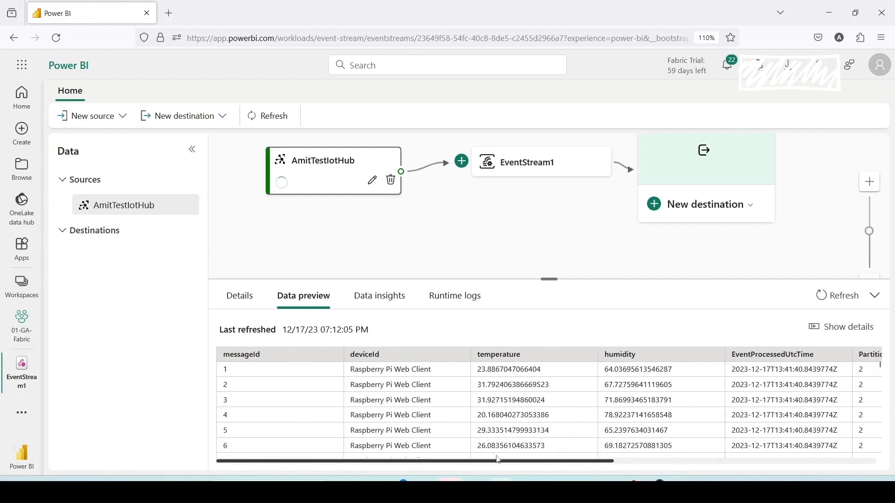
Review the details, data insights and runtime logs of the AmitTestIotHub source
left_click(240, 296)
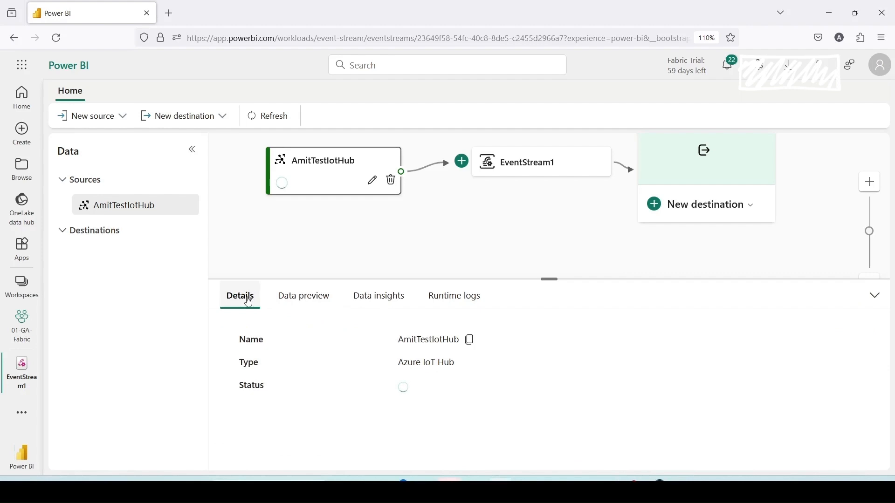
left_click(278, 301)
left_click(373, 301)
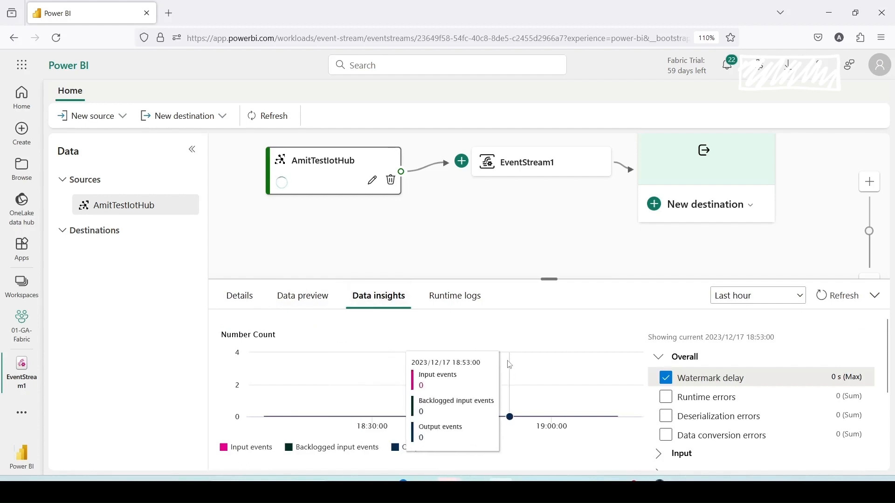
left_click(457, 298)
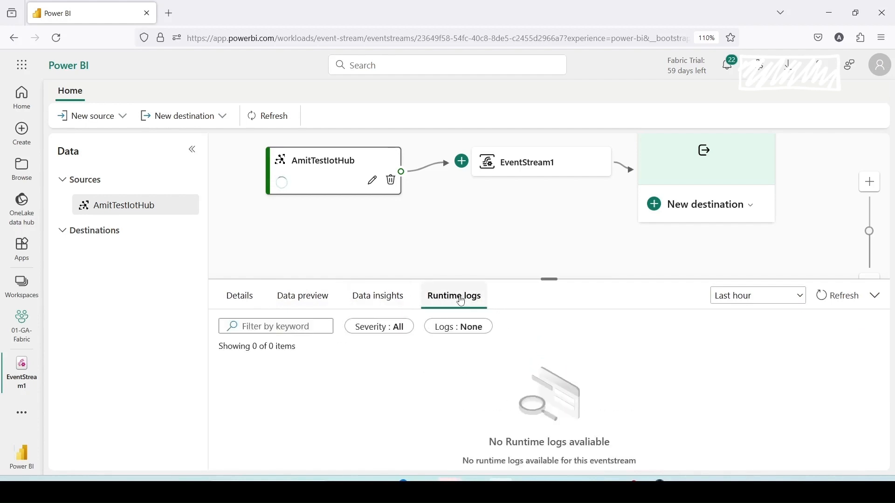
left_click(382, 298)
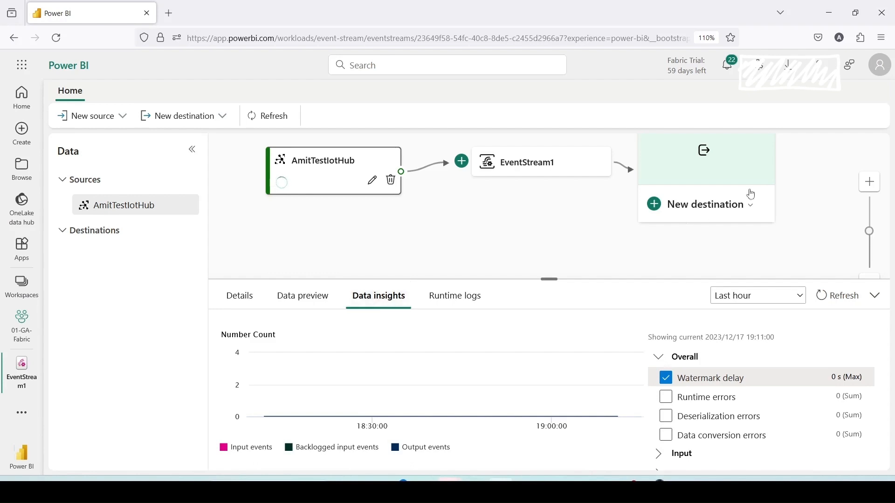
Start a new Reflex destination for the eventstream, named Check-Temp, in the 01-GA-Fabric workspace
left_click(754, 205)
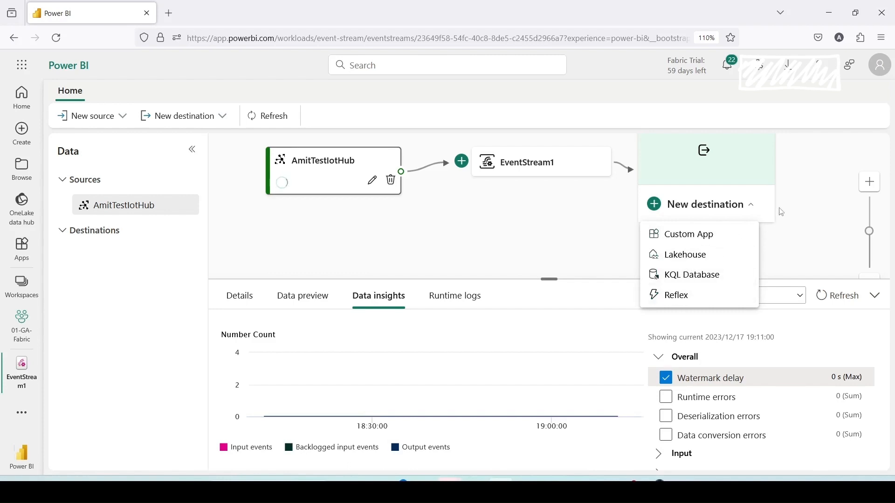
left_click(567, 236)
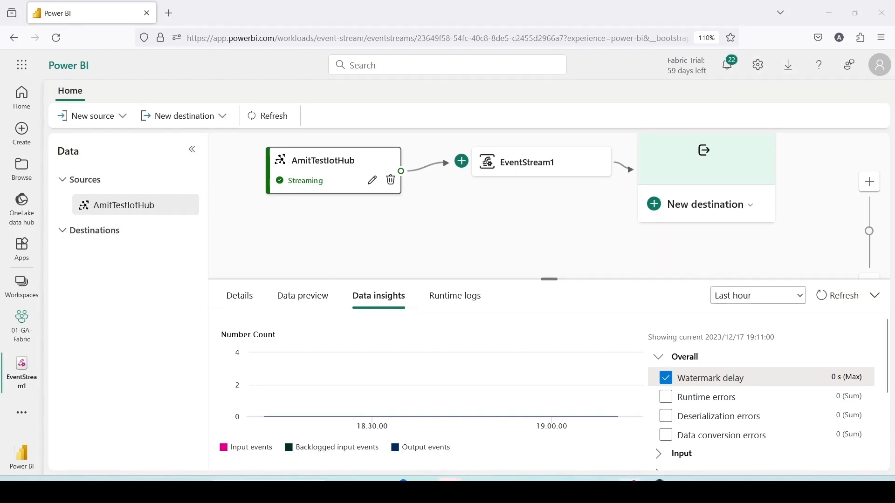
left_click(674, 205)
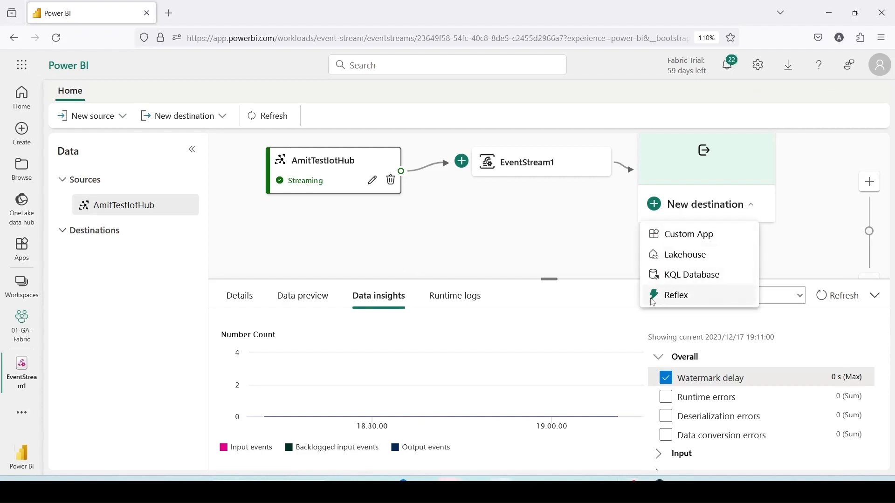
left_click(678, 295)
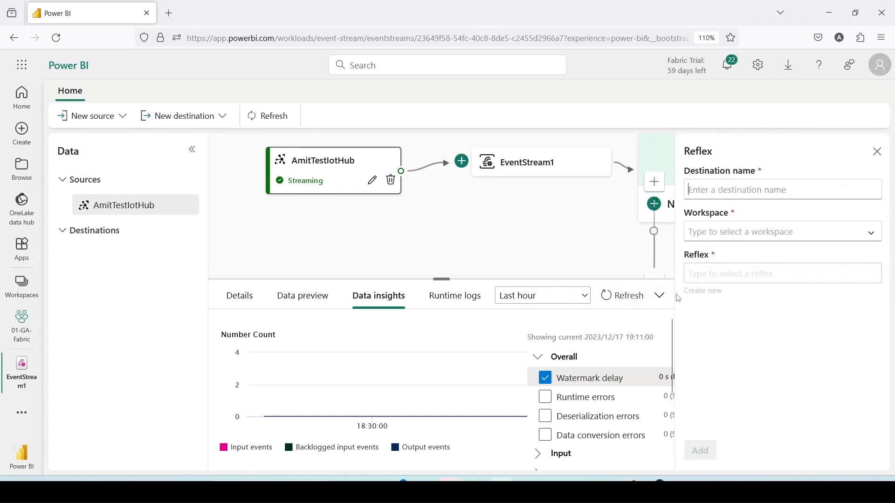
left_click(731, 192)
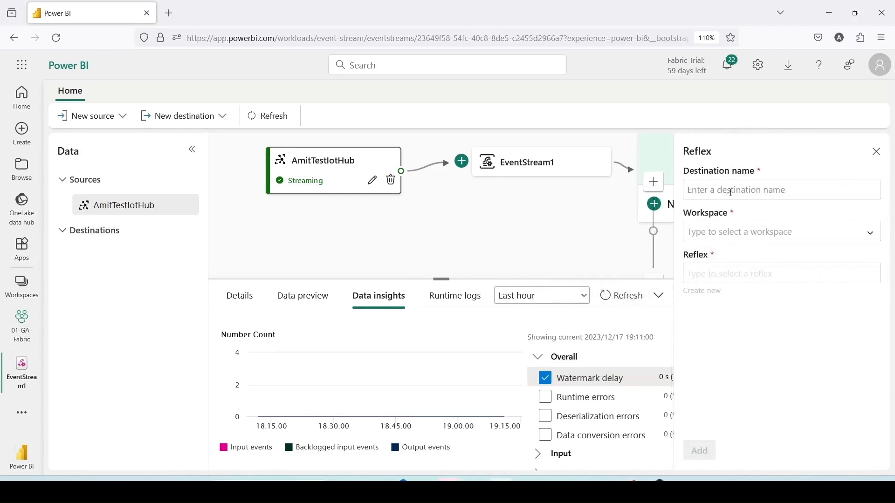
type("Check Temp")
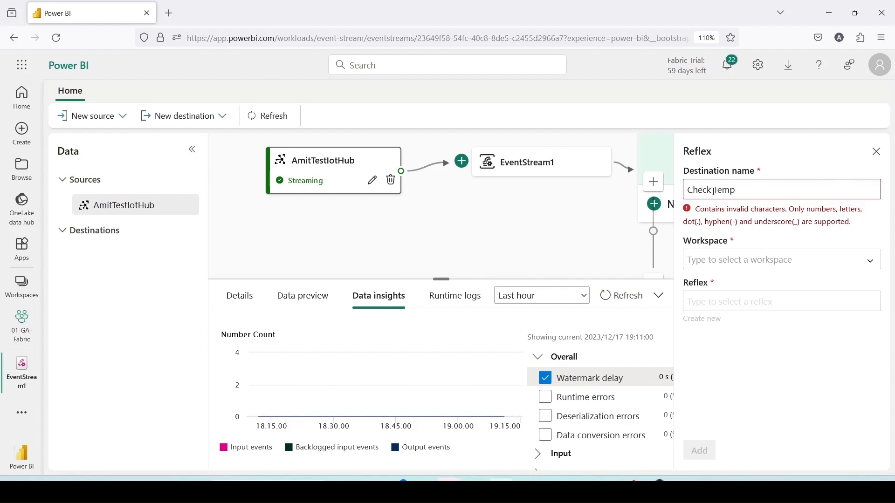
key("BackSpace")
type("-")
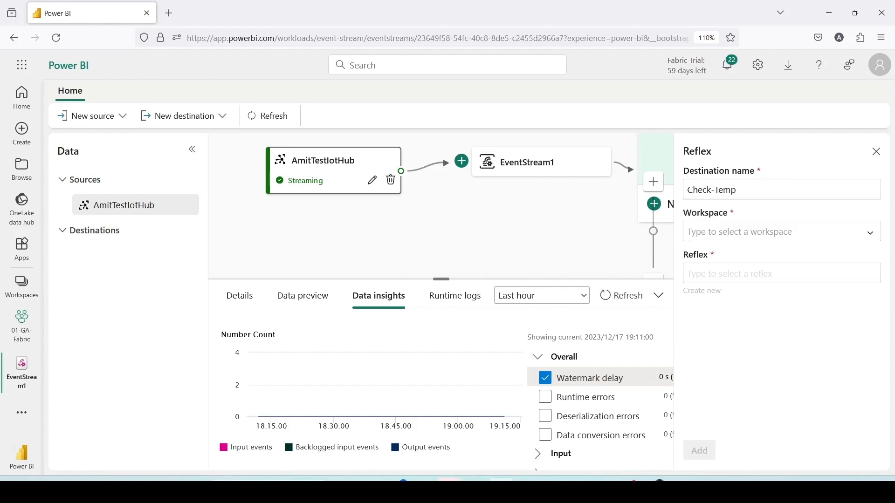
left_click(706, 232)
left_click(713, 322)
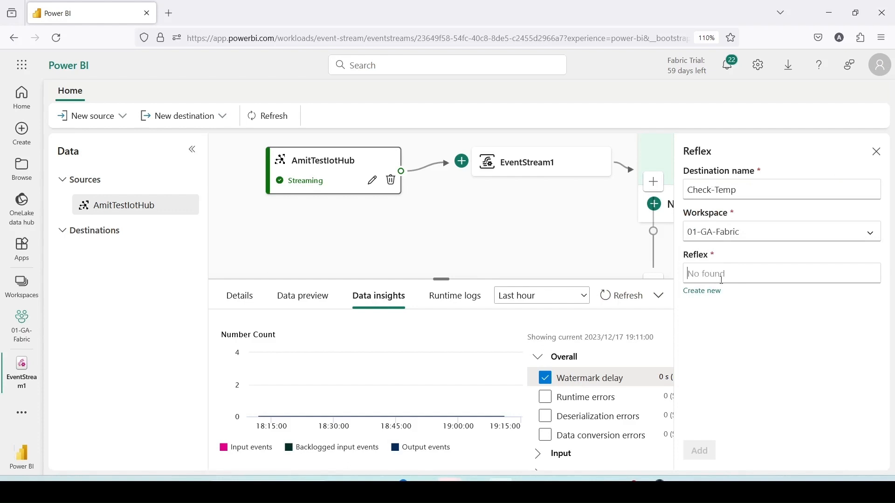
Create a new reflex named ReflexTemp for the destination and add the destination to the eventstream
left_click(712, 293)
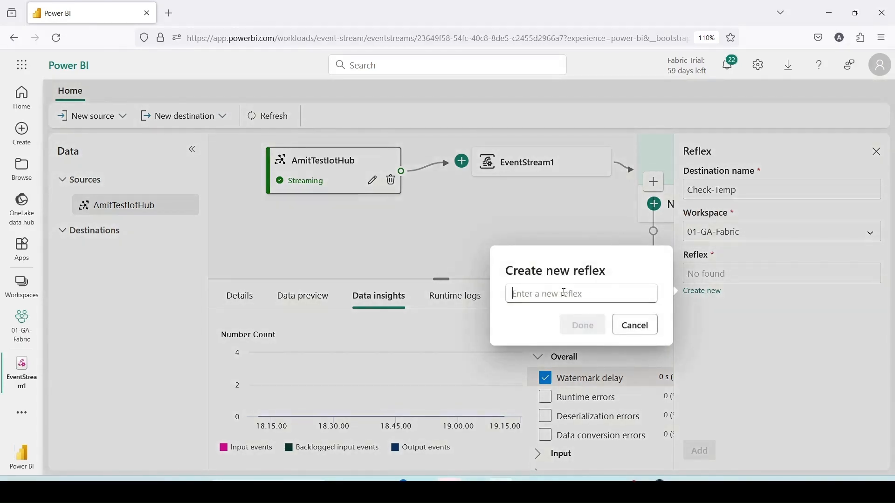
type("ReflexTemp")
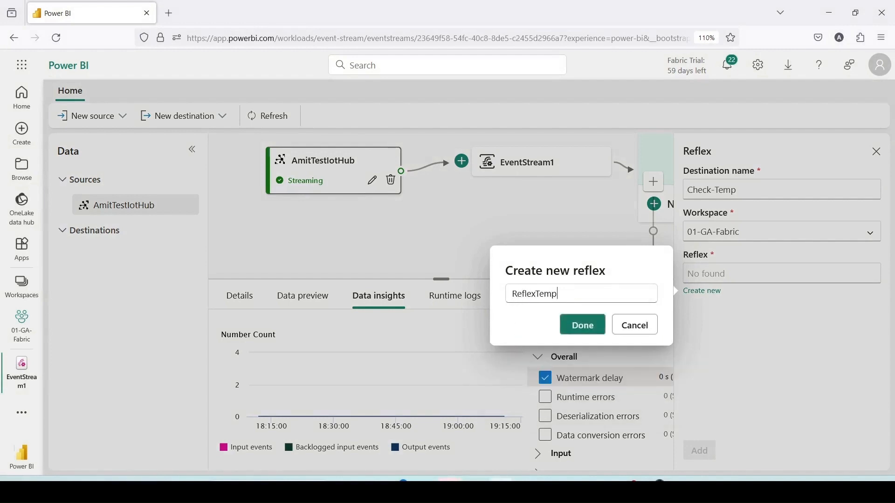
left_click(578, 326)
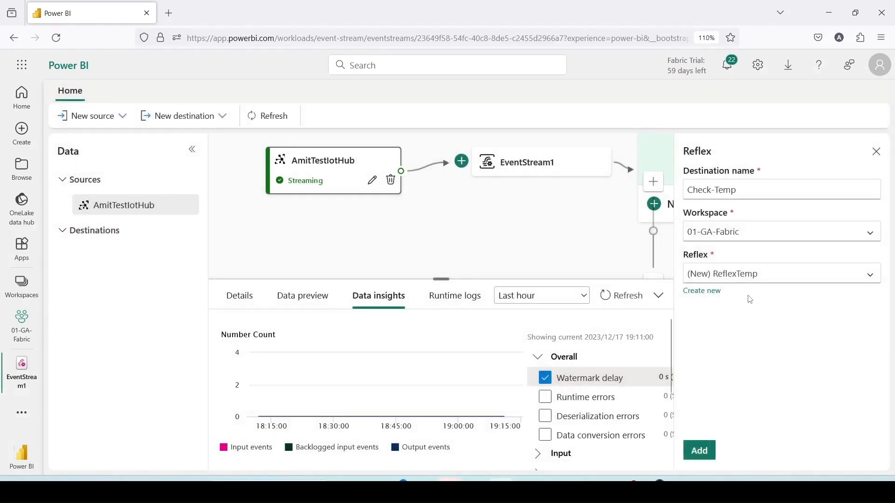
left_click(694, 461)
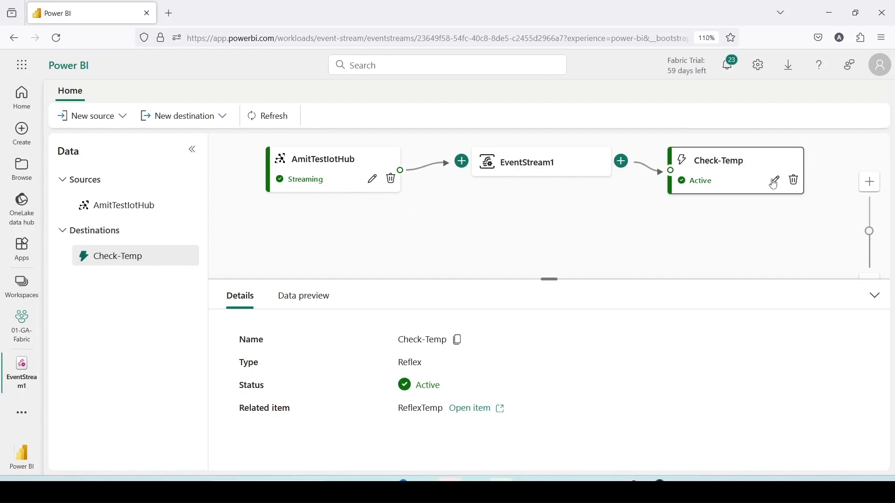
Open the destination's related ReflexTemp item and define a new object named Reflex-Prj1 with deviceId as its key column
left_click(499, 410)
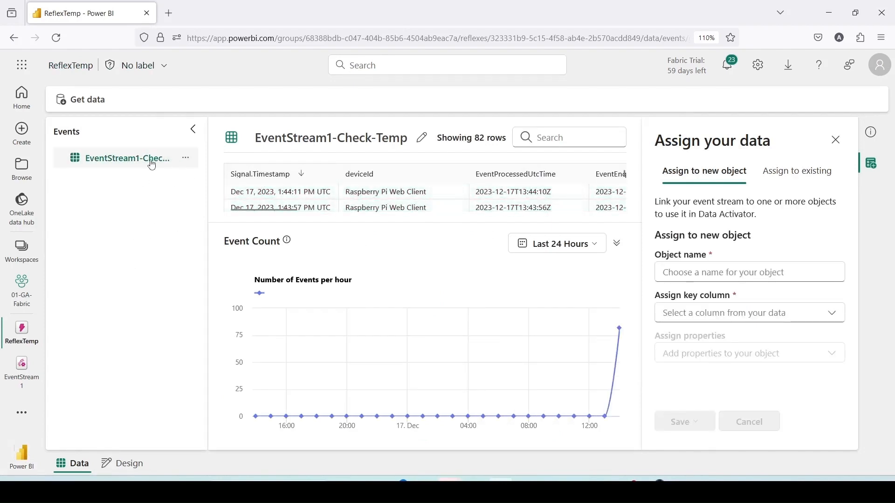
left_click(713, 272)
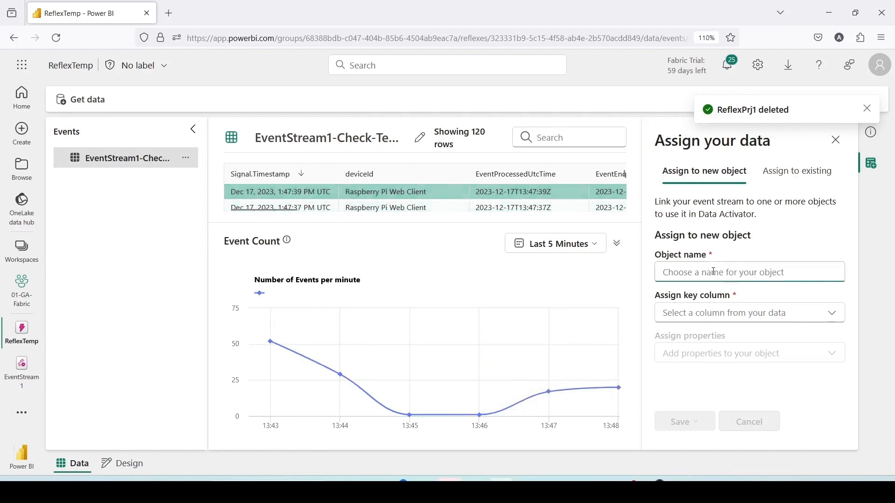
type("Reflex-")
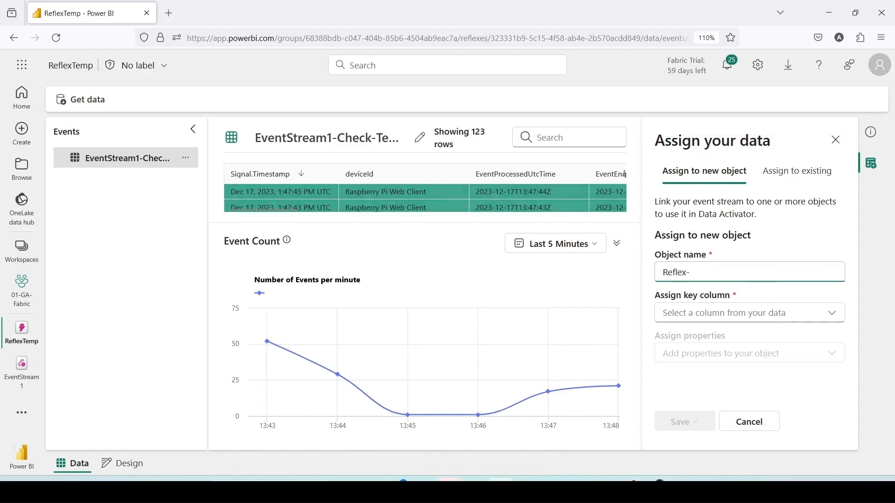
type("Prj1")
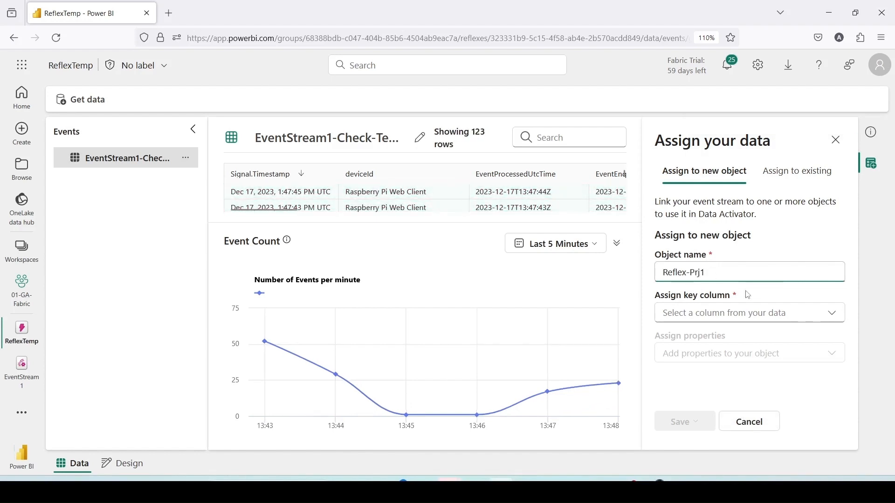
left_click(775, 313)
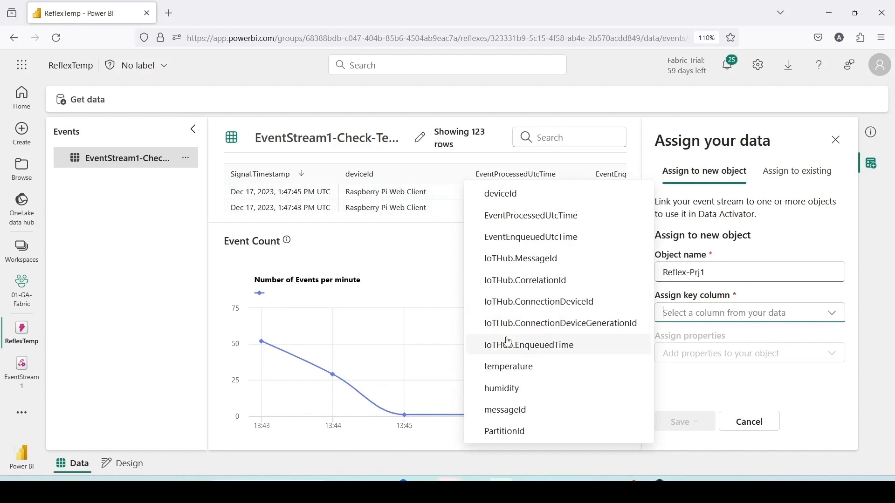
left_click(524, 194)
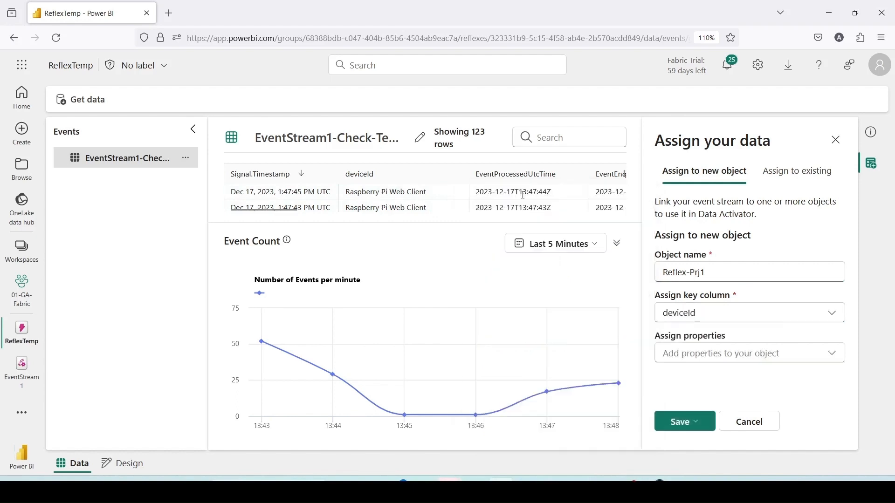
Assign the temperature and humidity properties to the new object, save it and go to design mode
left_click(722, 353)
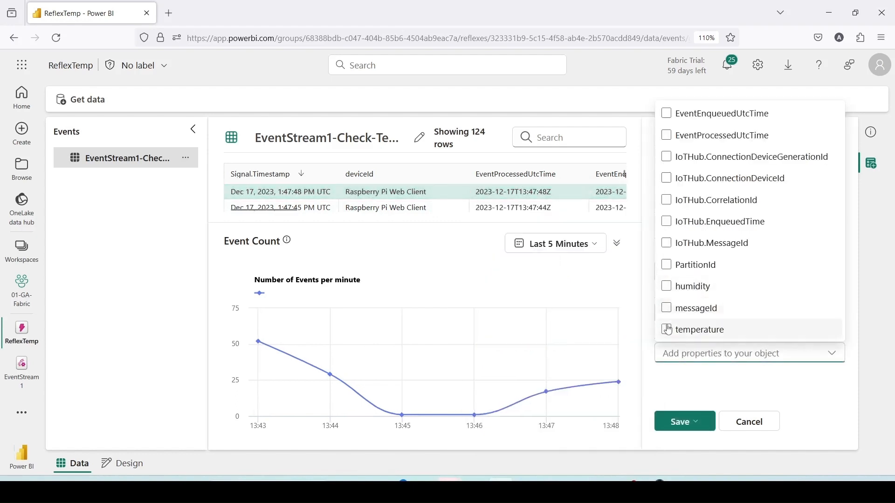
left_click(666, 330)
left_click(666, 286)
left_click(689, 420)
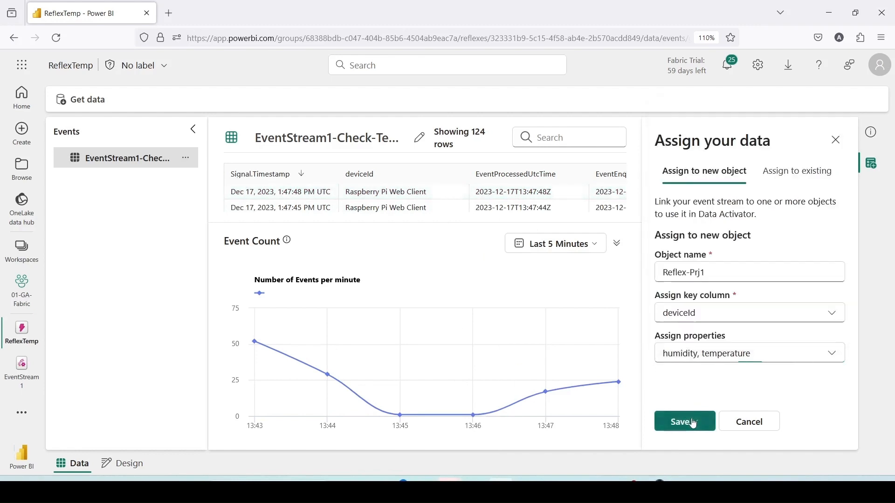
left_click(690, 421)
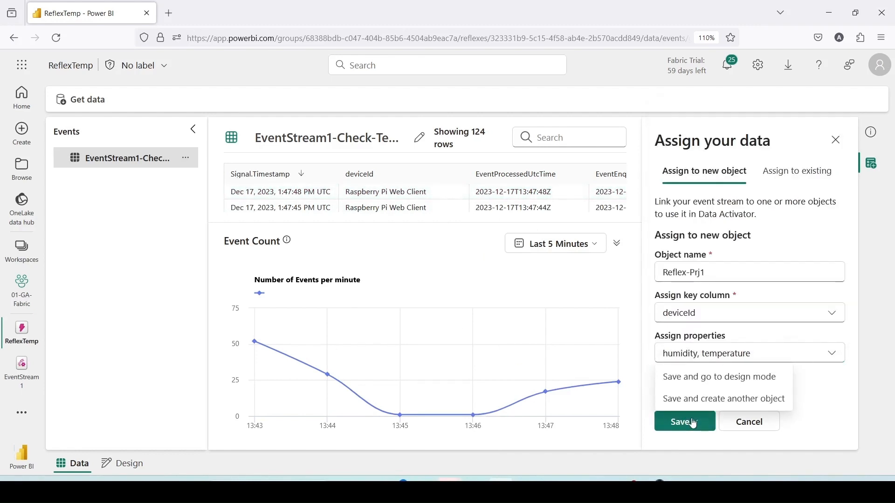
left_click(700, 382)
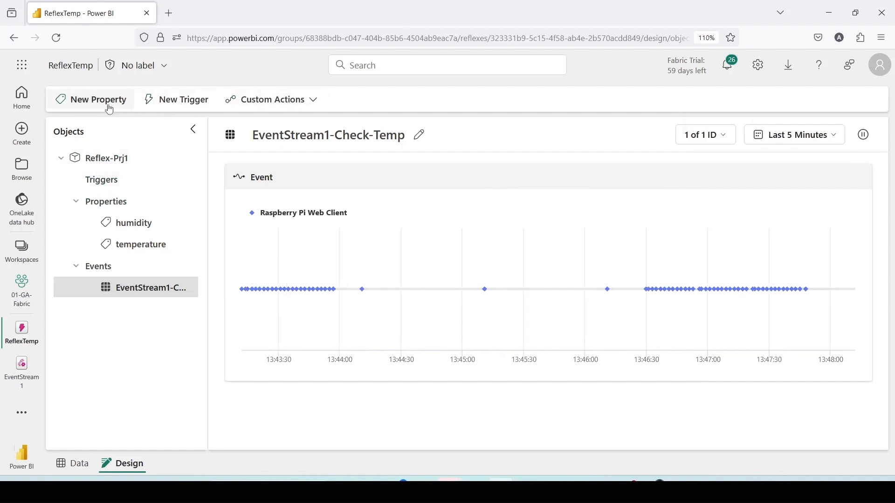
Create a new trigger on the Reflex-Prj1 object that monitors the existing temperature property
left_click(311, 99)
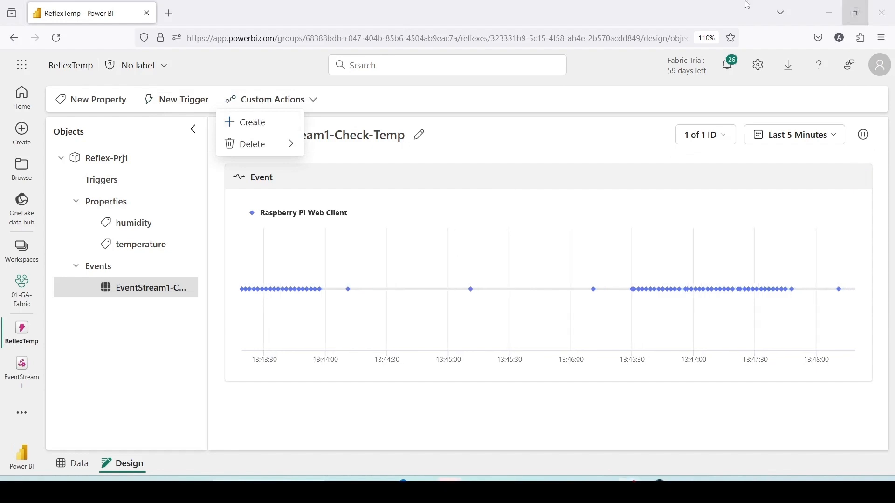
left_click(190, 105)
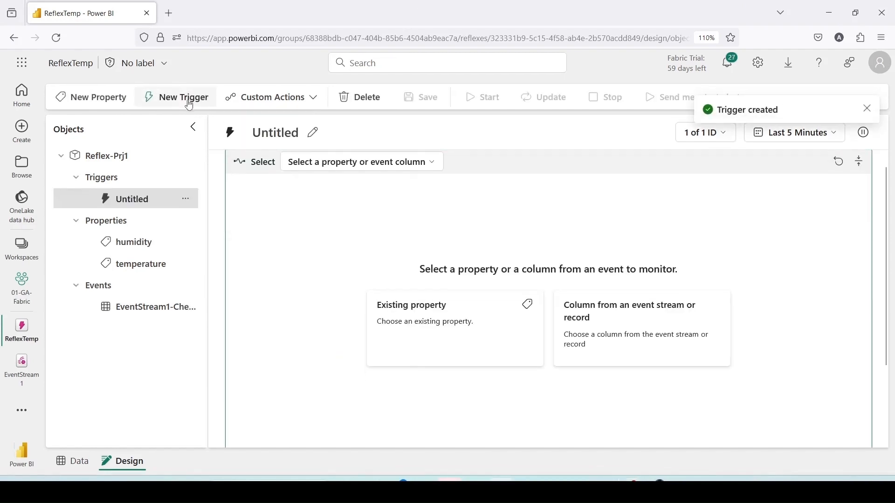
left_click(443, 312)
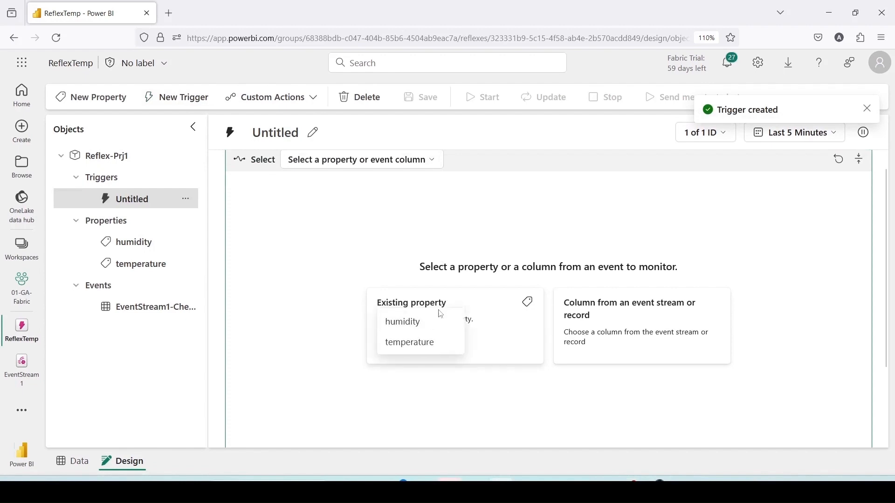
left_click(410, 341)
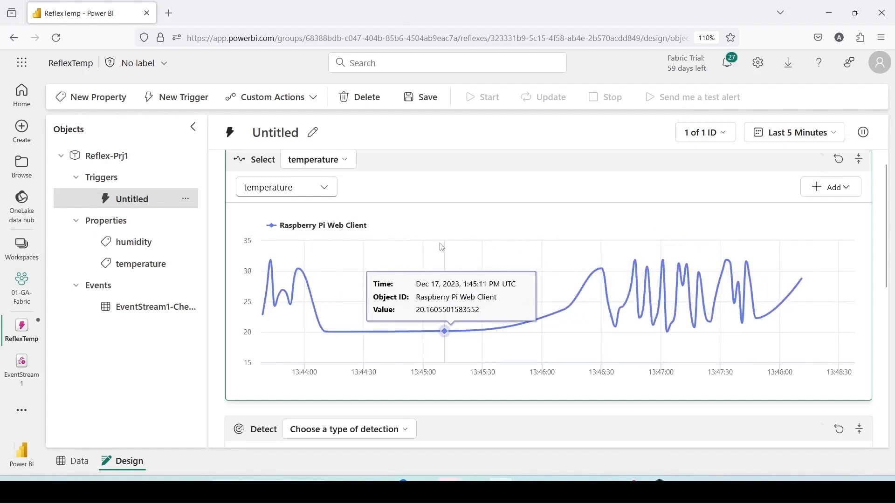
Set the trigger's detection to the numeric condition Becomes greater than 30, keeping the Each time occurrence option
scroll(467, 214, "down", 3)
left_click(386, 285)
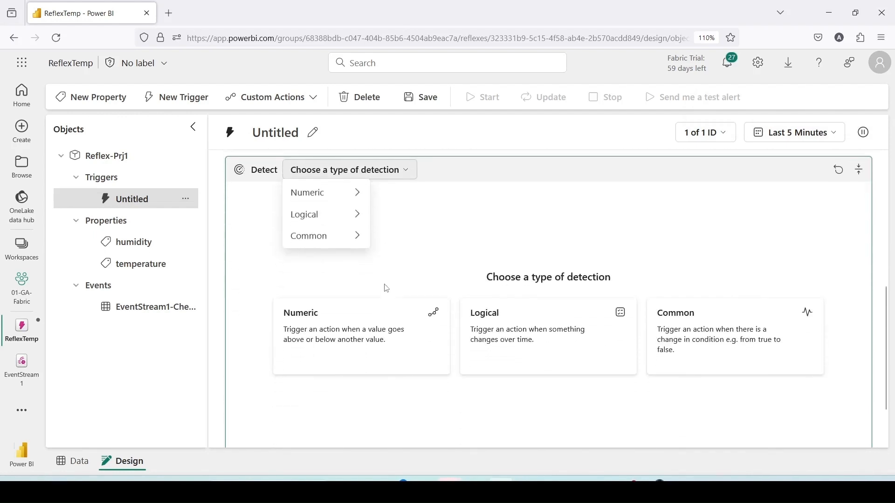
mouse_move(336, 193)
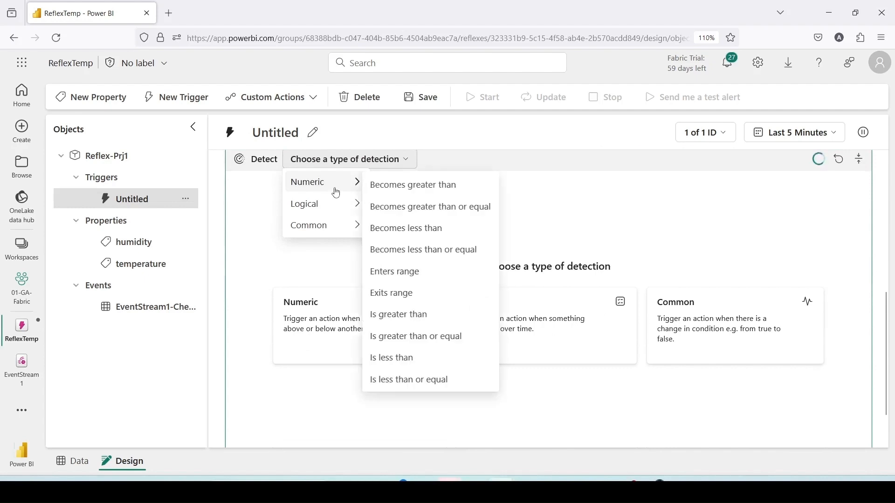
left_click(398, 188)
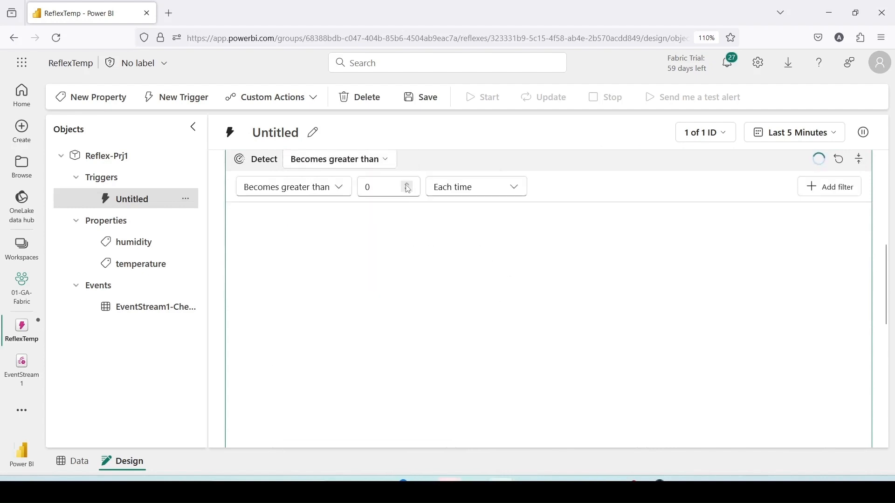
left_click(386, 188)
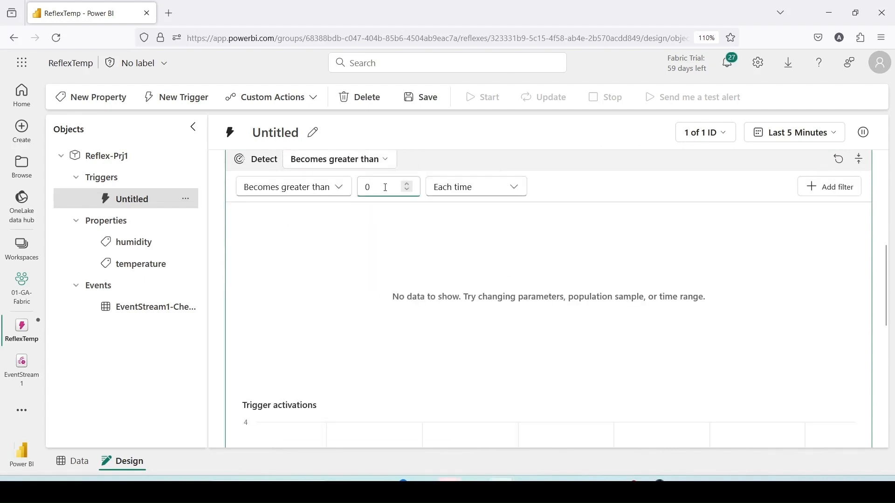
key("ctrl+a")
type("30")
left_click(506, 192)
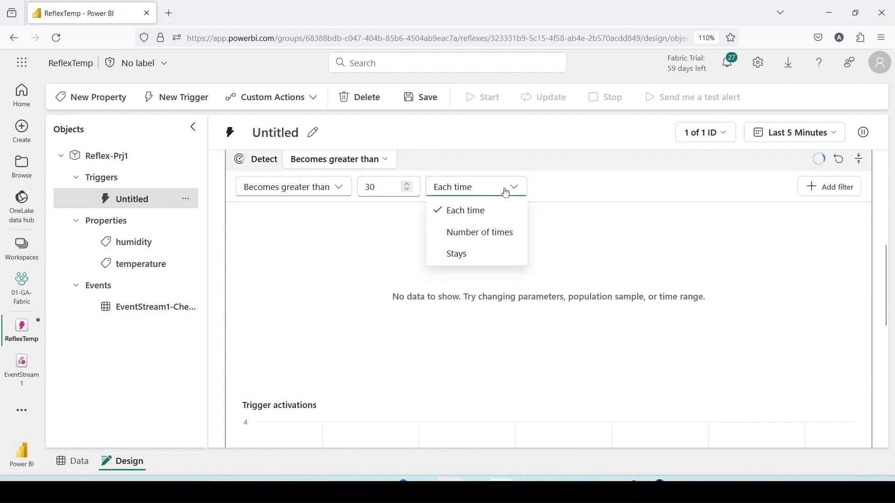
left_click(556, 187)
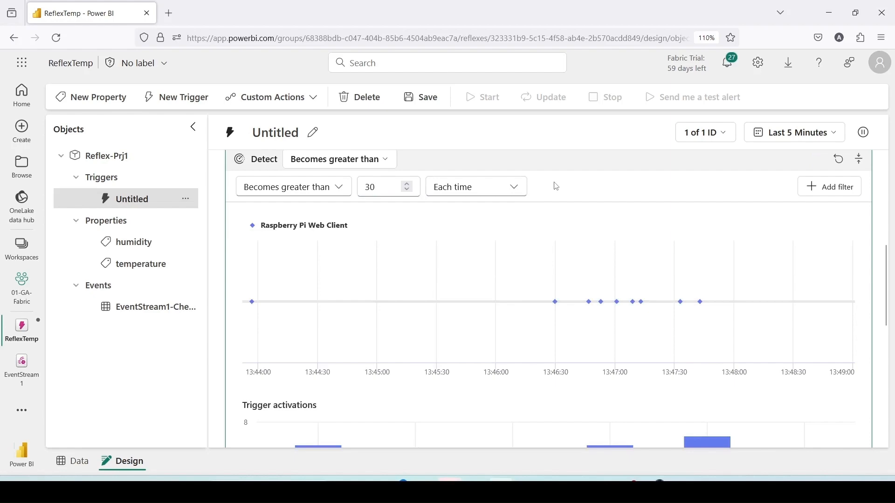
scroll(556, 187, "down", 5)
scroll(489, 210, "down", 3)
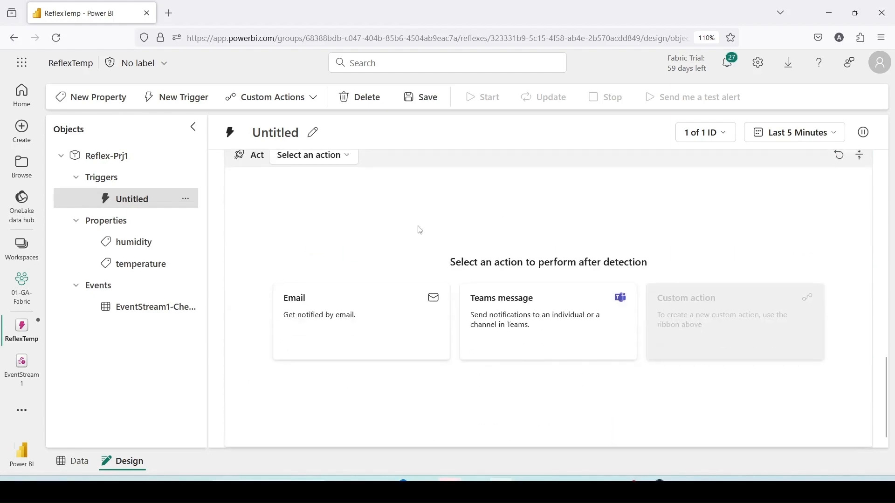
scroll(368, 219, "up", 6)
scroll(377, 228, "up", 3)
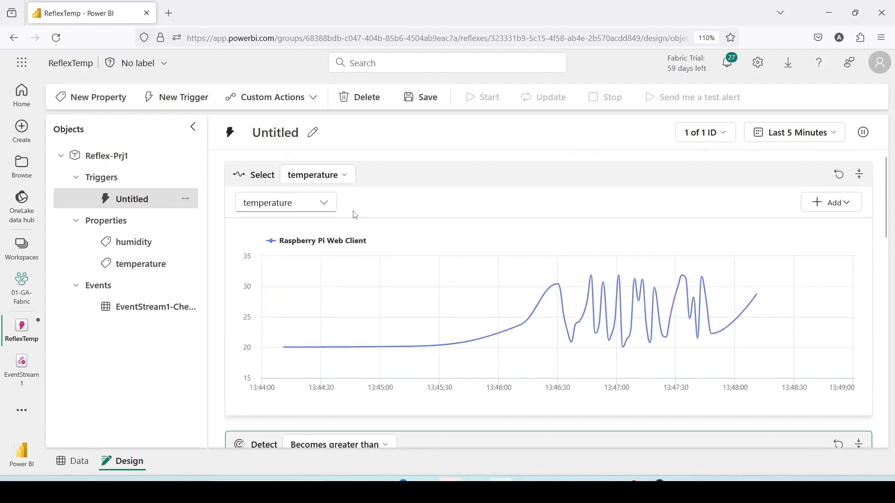
left_click_drag(222, 184, 448, 227)
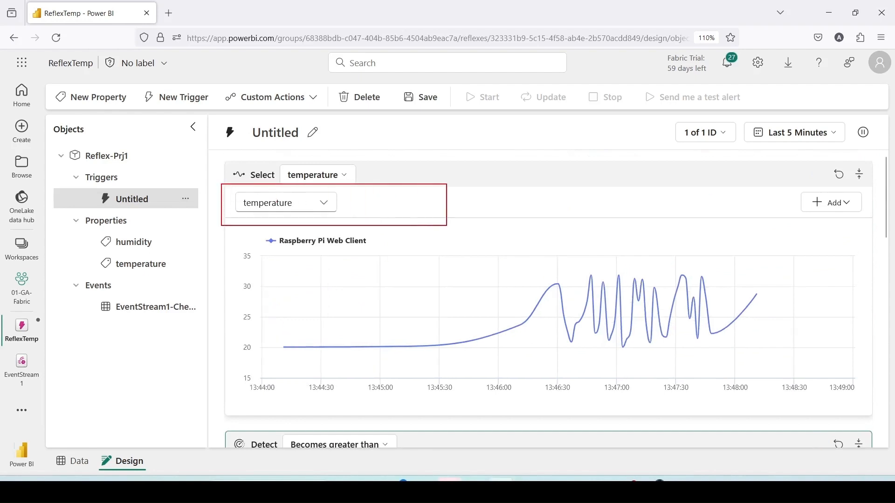
Set the trigger's action after detection to send a Teams message
scroll(449, 230, "down", 5)
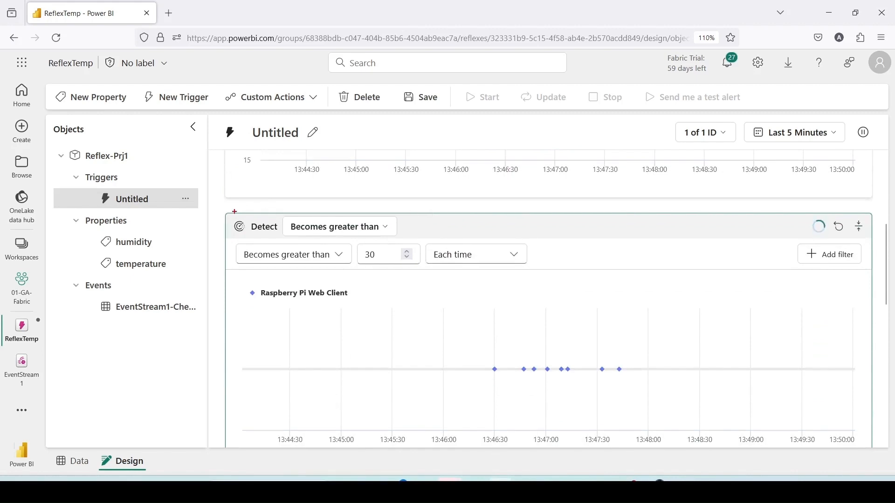
left_click_drag(233, 210, 569, 274)
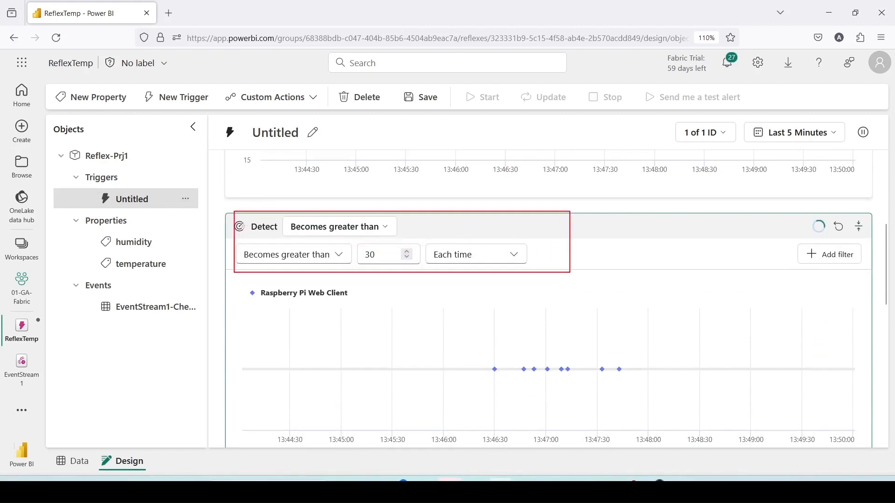
scroll(456, 239, "down", 5)
scroll(455, 239, "down", 3)
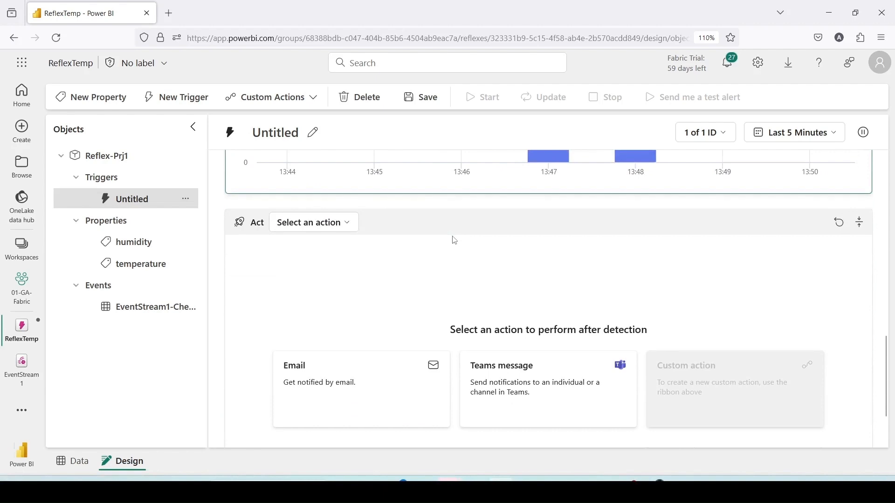
left_click_drag(219, 204, 491, 253)
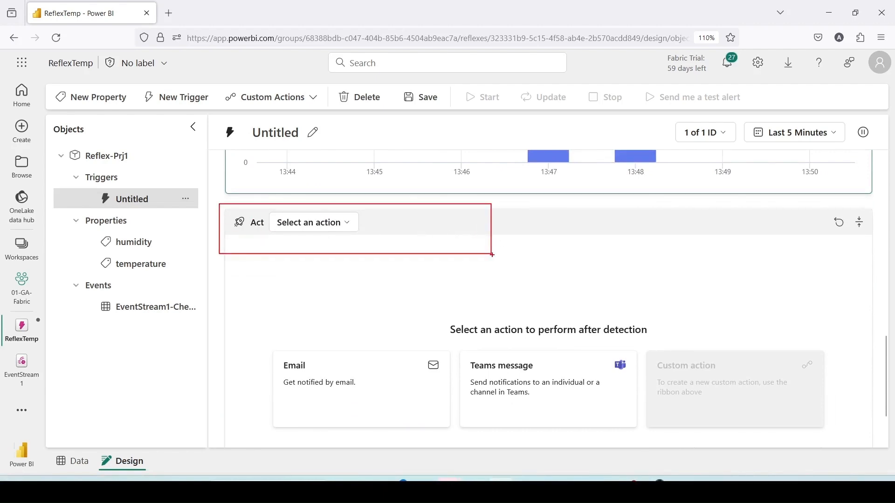
left_click(347, 224)
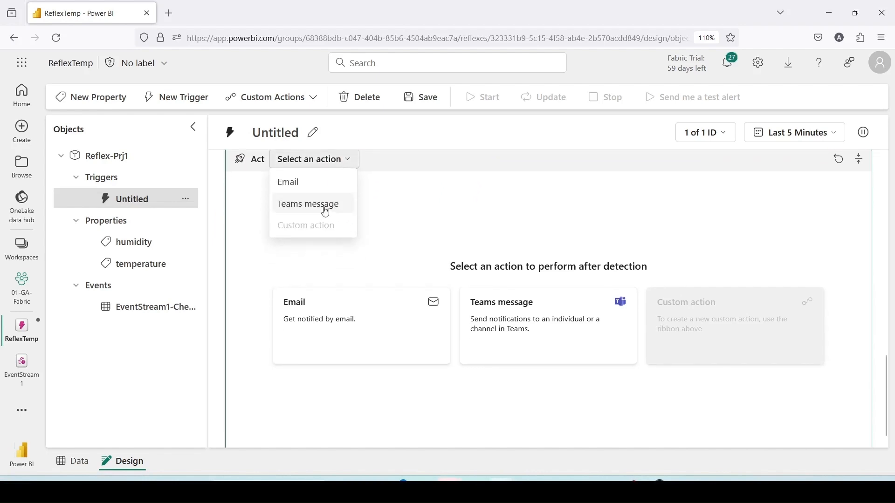
left_click(326, 212)
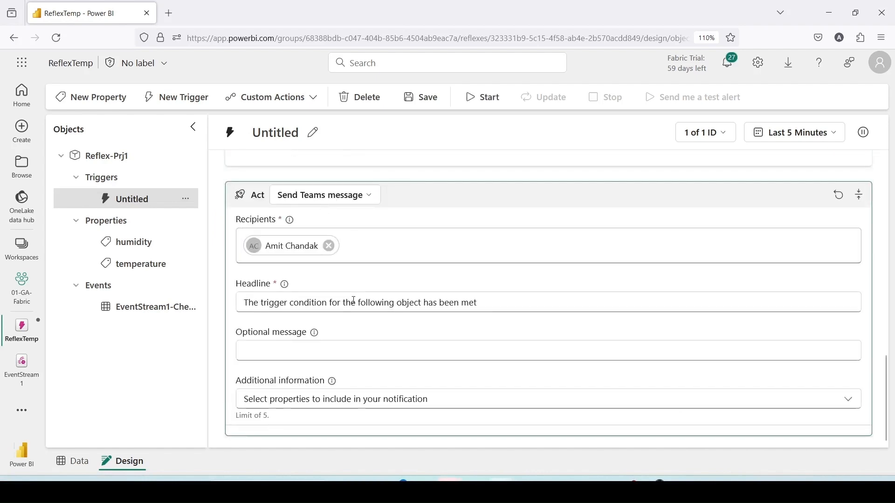
Set the Teams message headline to "Tempature is High Take Action" and include the temperature property as additional information
left_click(327, 303)
left_click_drag(514, 301, 237, 300)
type("T")
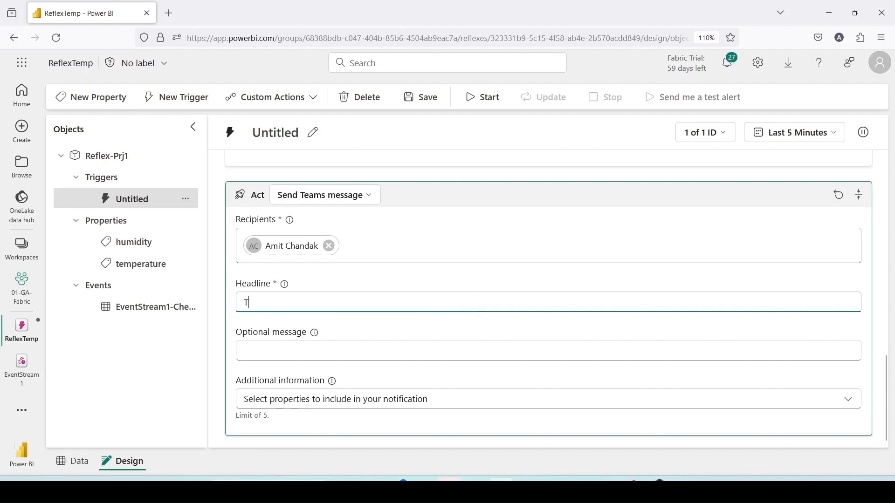
type("empature is")
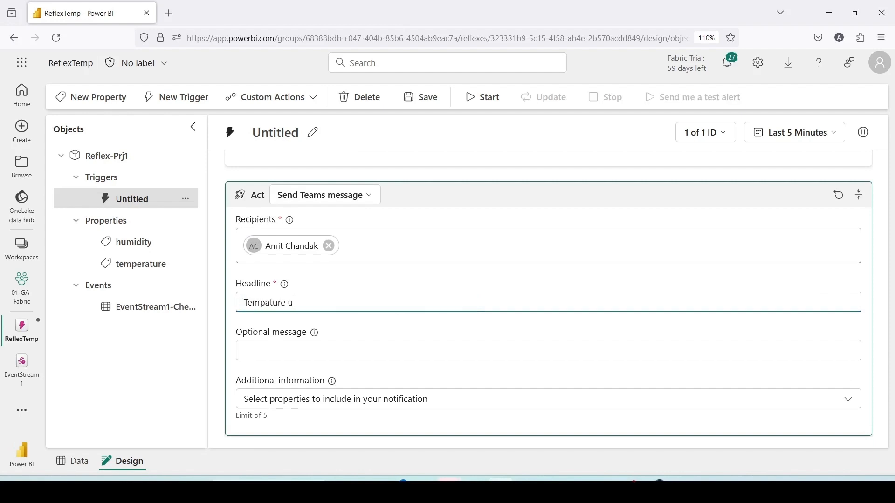
key("BackSpace")
key("BackSpace")
key("BackSpace")
type("is High ")
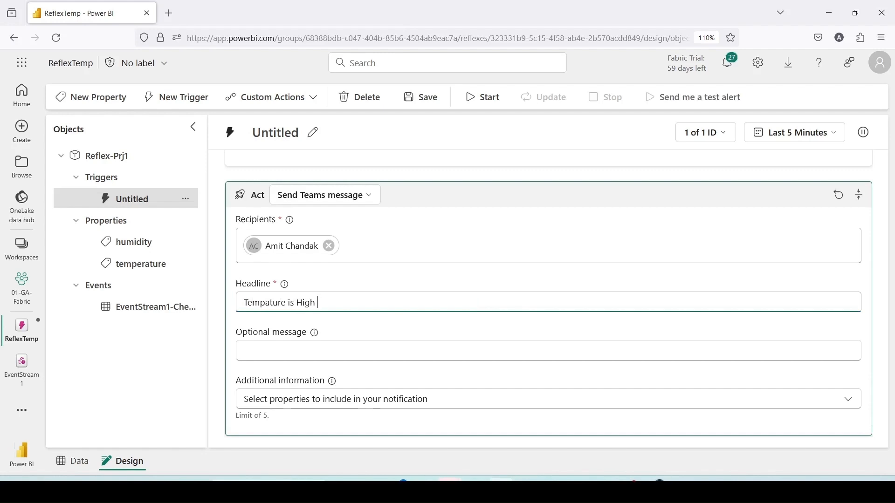
type("Take Ac")
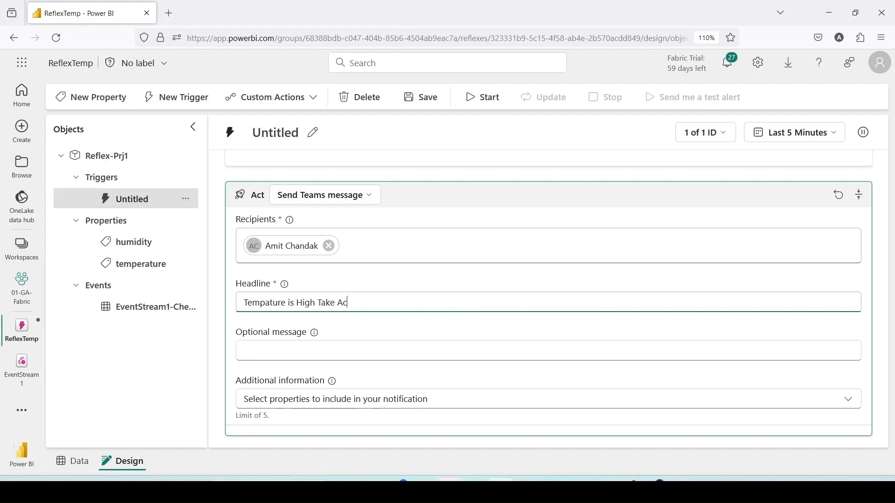
type("tion")
left_click(252, 351)
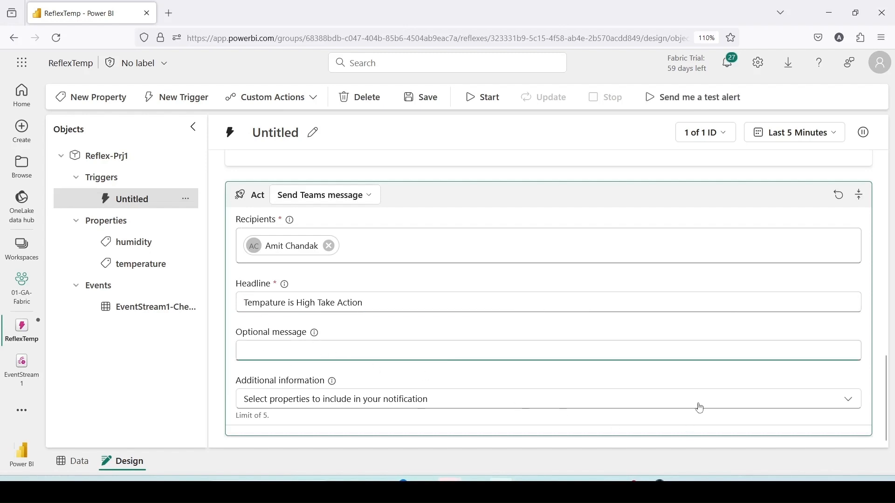
Rename the untitled trigger to Test High Temp, save it and start it
scroll(741, 339, "up", 10)
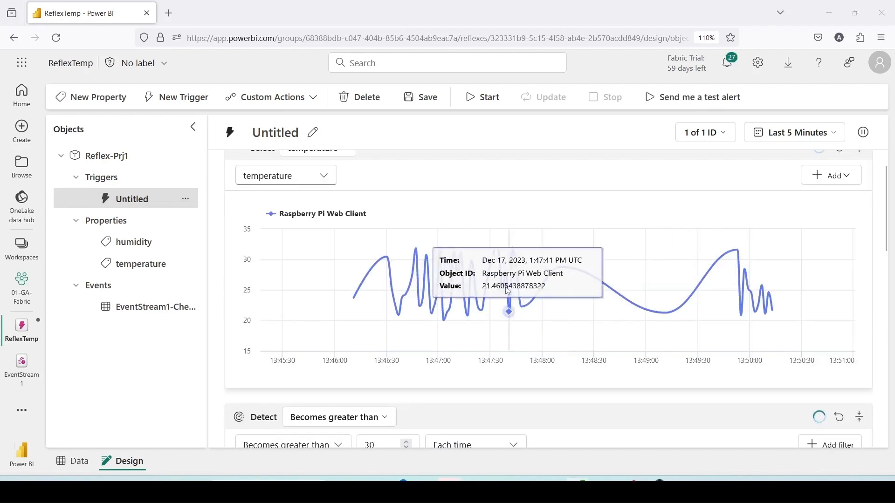
left_click(297, 133)
type("T")
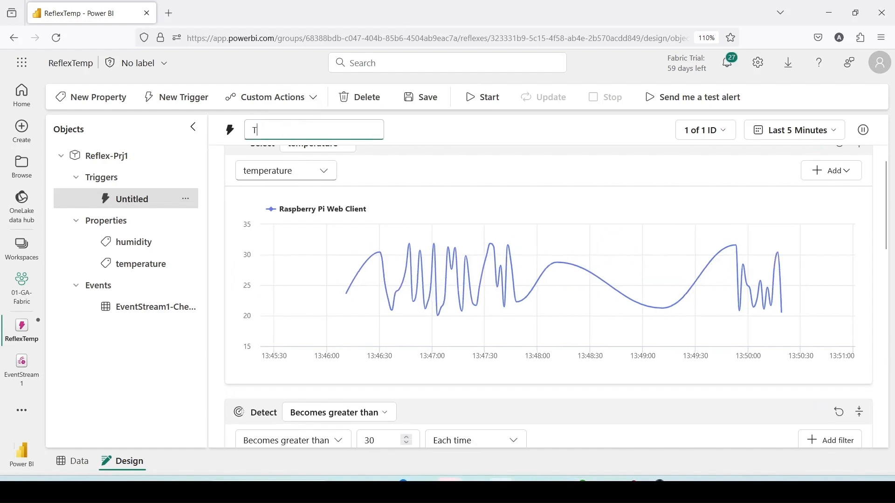
type("est High Temp")
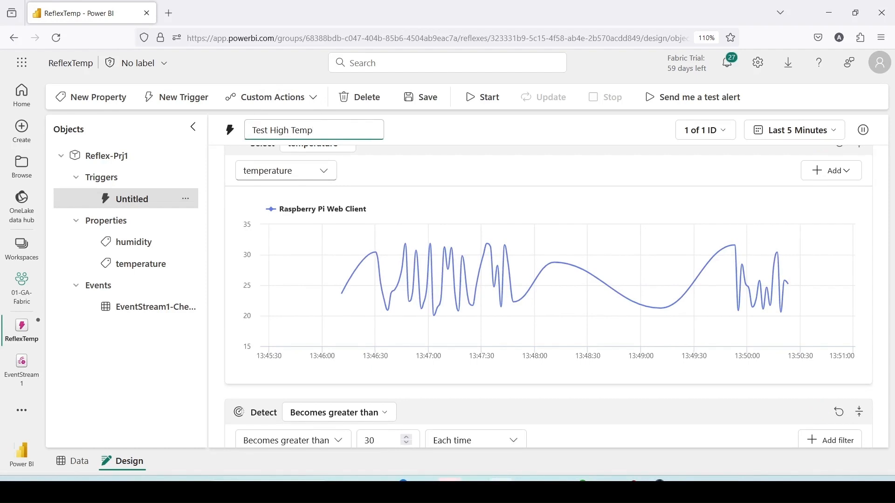
key("Return")
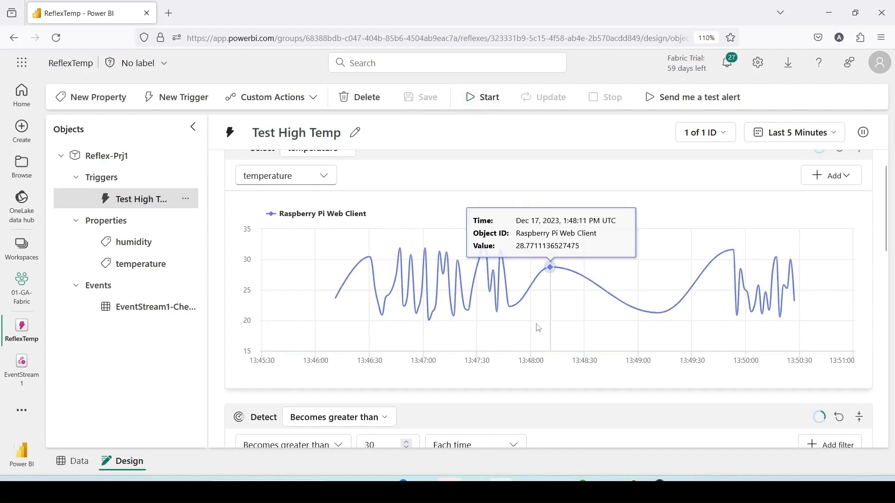
left_click(481, 97)
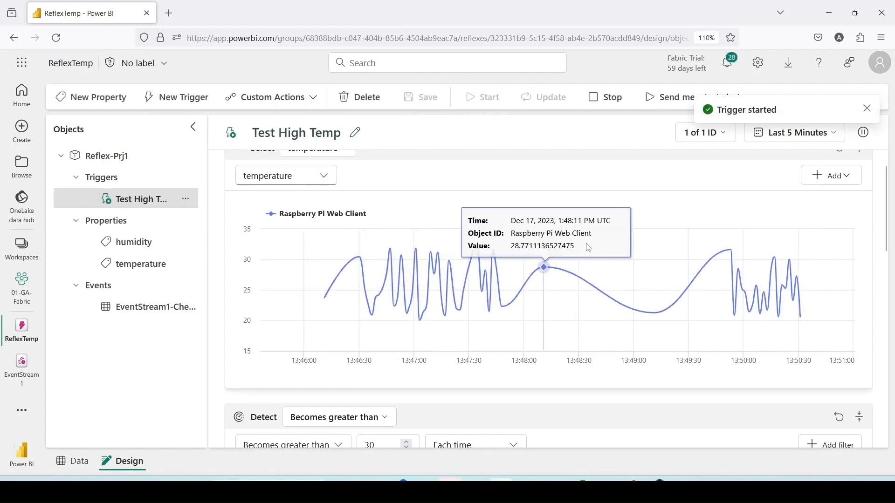
Switch to Microsoft Teams to examine the alert in the Data Activator chat, and return to the trigger's temperature chart
scroll(601, 228, "down", 3)
scroll(605, 235, "down", 3)
scroll(603, 240, "up", 6)
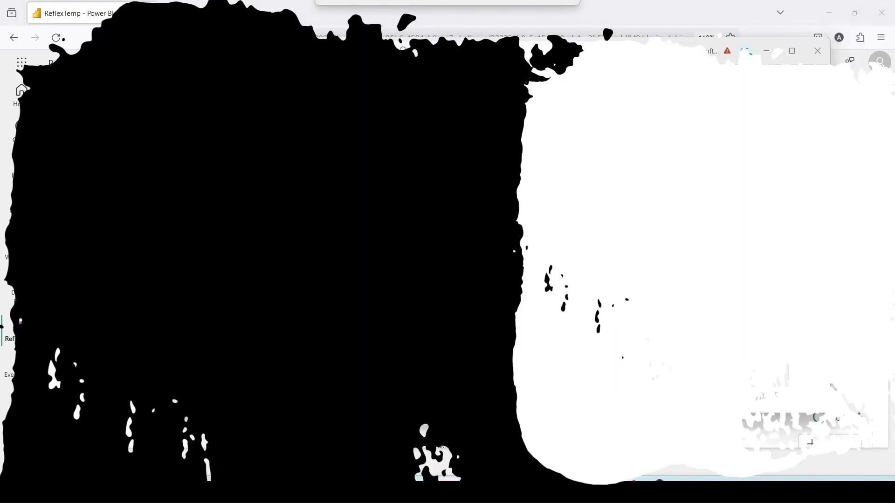
left_click(792, 52)
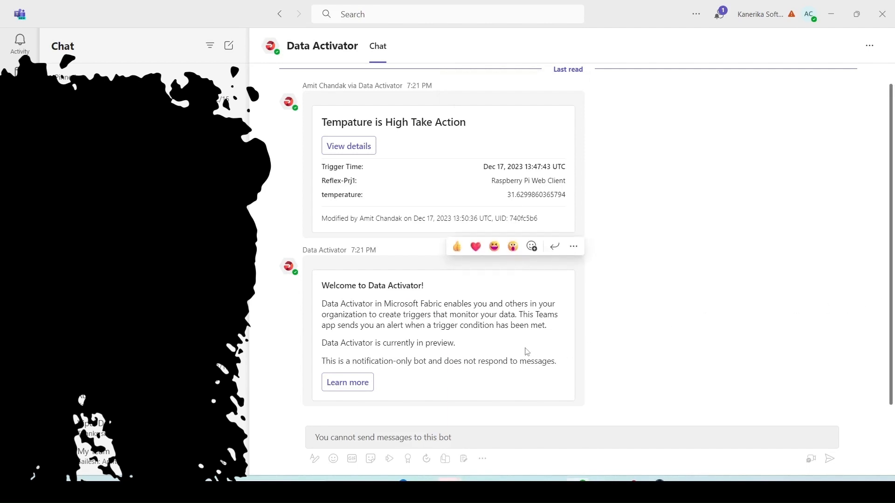
key("alt+Tab")
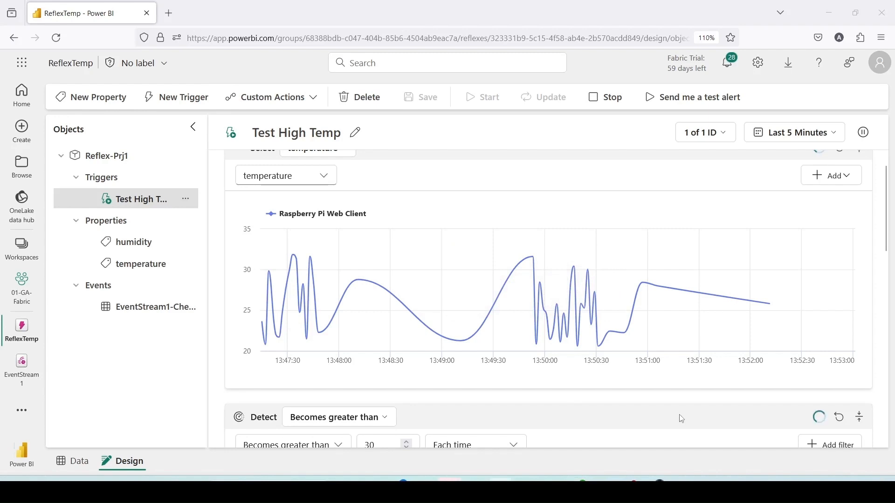
mouse_move(504, 259)
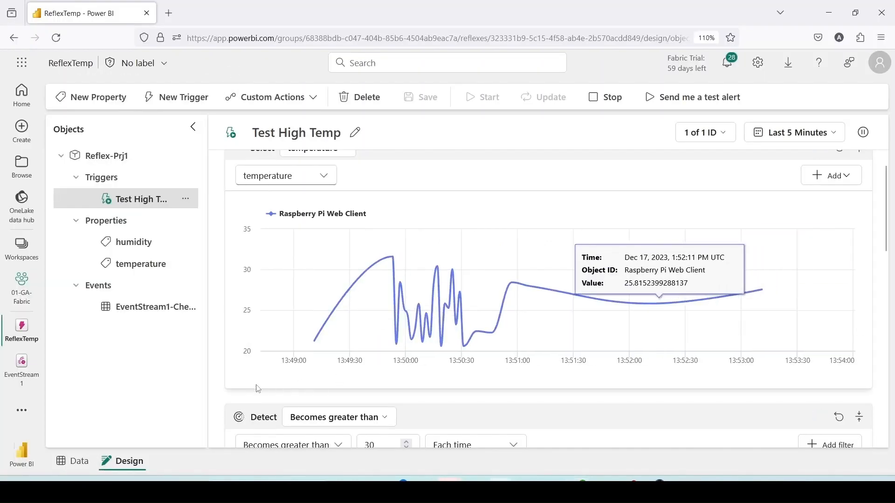
Review the action types available for the trigger and the steps of the New custom action form, and close it without creating one
scroll(410, 288, "down", 10)
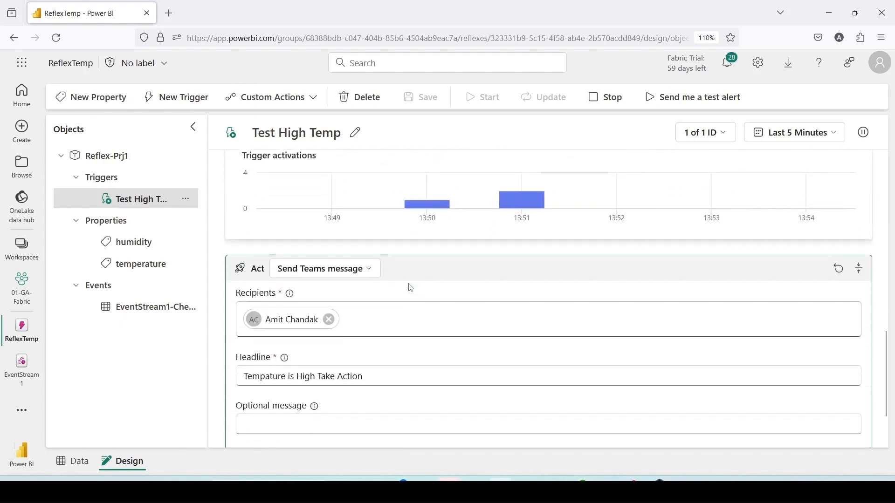
scroll(410, 288, "down", 2)
left_click(368, 195)
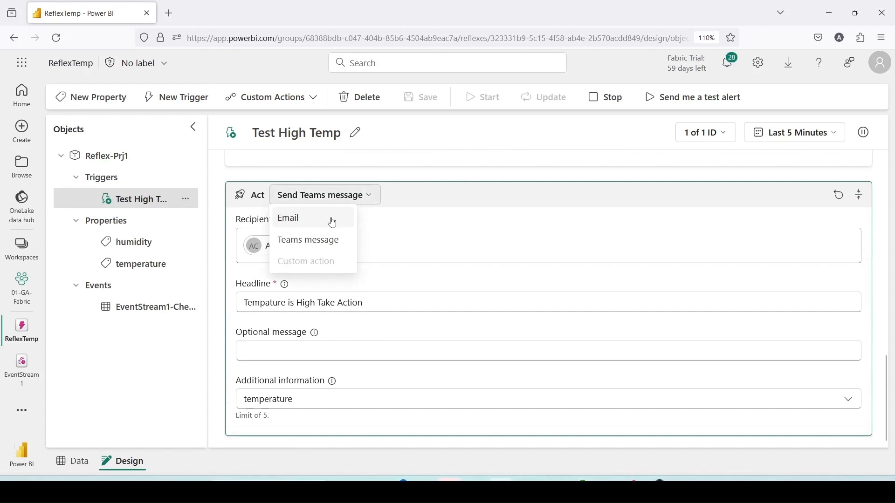
left_click(422, 217)
left_click(312, 101)
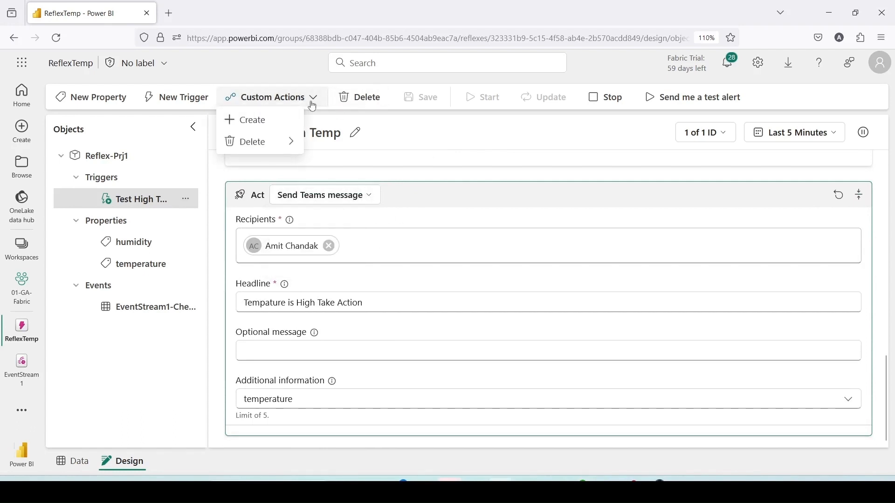
left_click(266, 122)
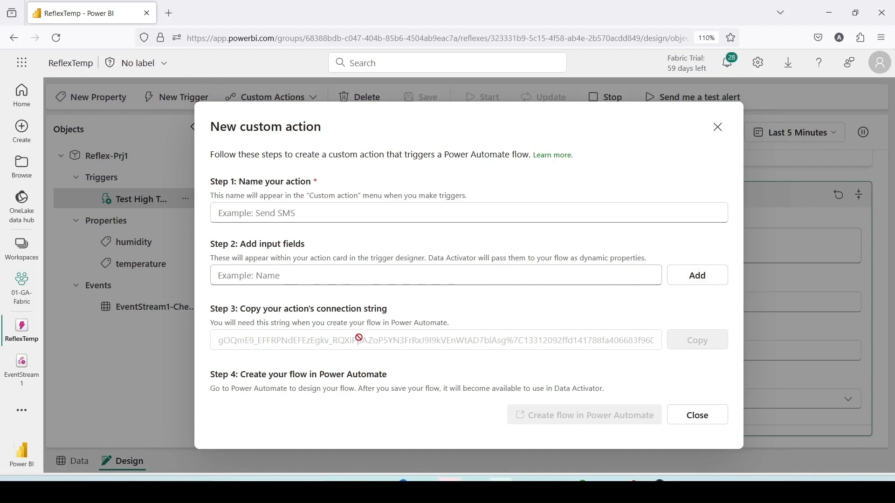
left_click(697, 415)
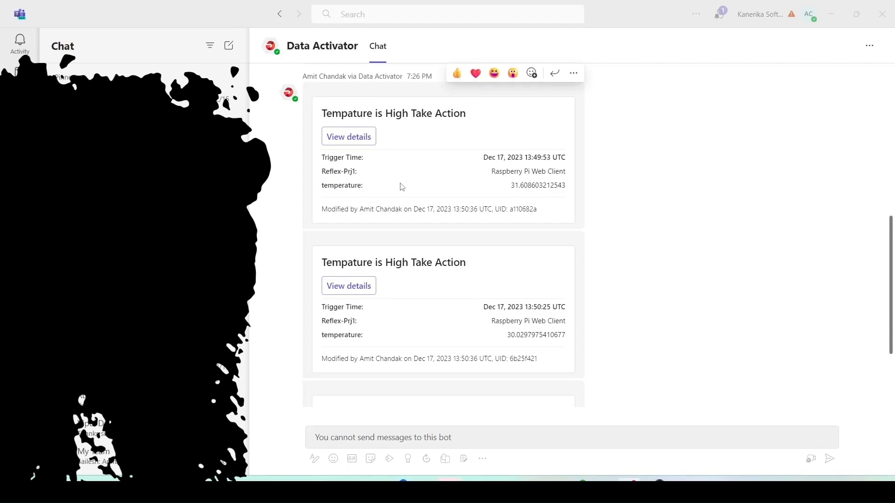
Switch to Microsoft Teams and examine the latest high-temperature alerts in the Data Activator chat
scroll(402, 186, "down", 3)
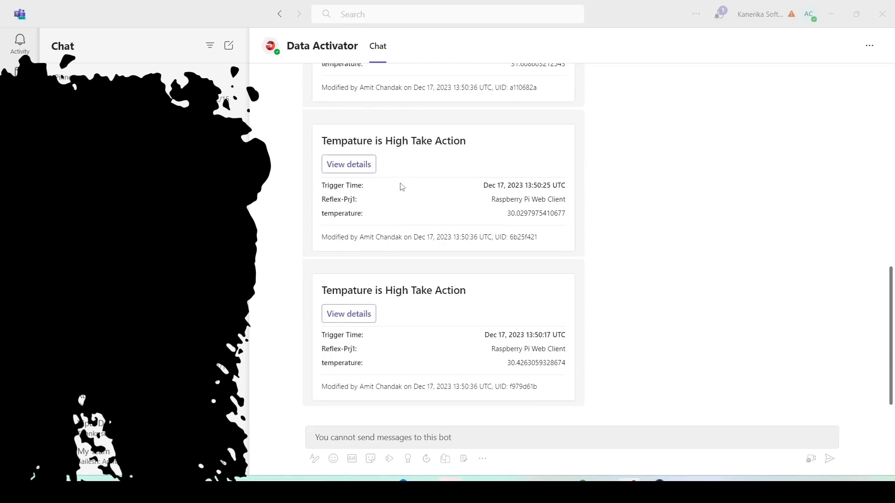
mouse_move(401, 185)
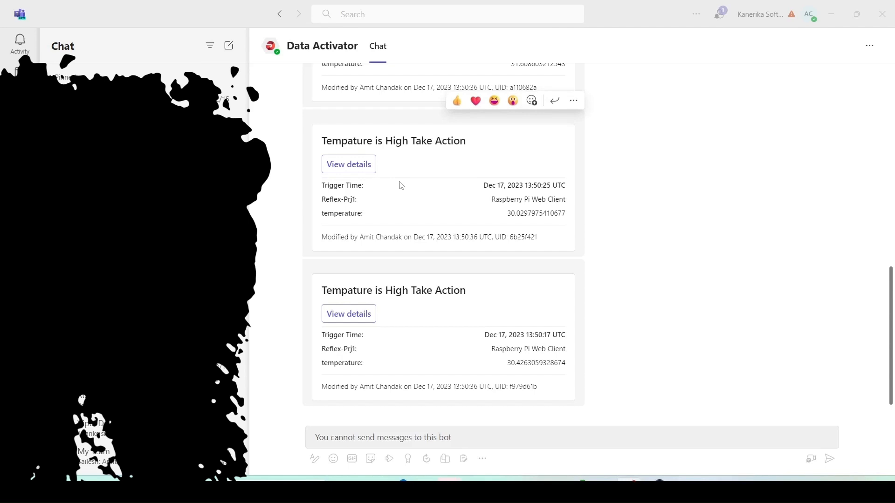